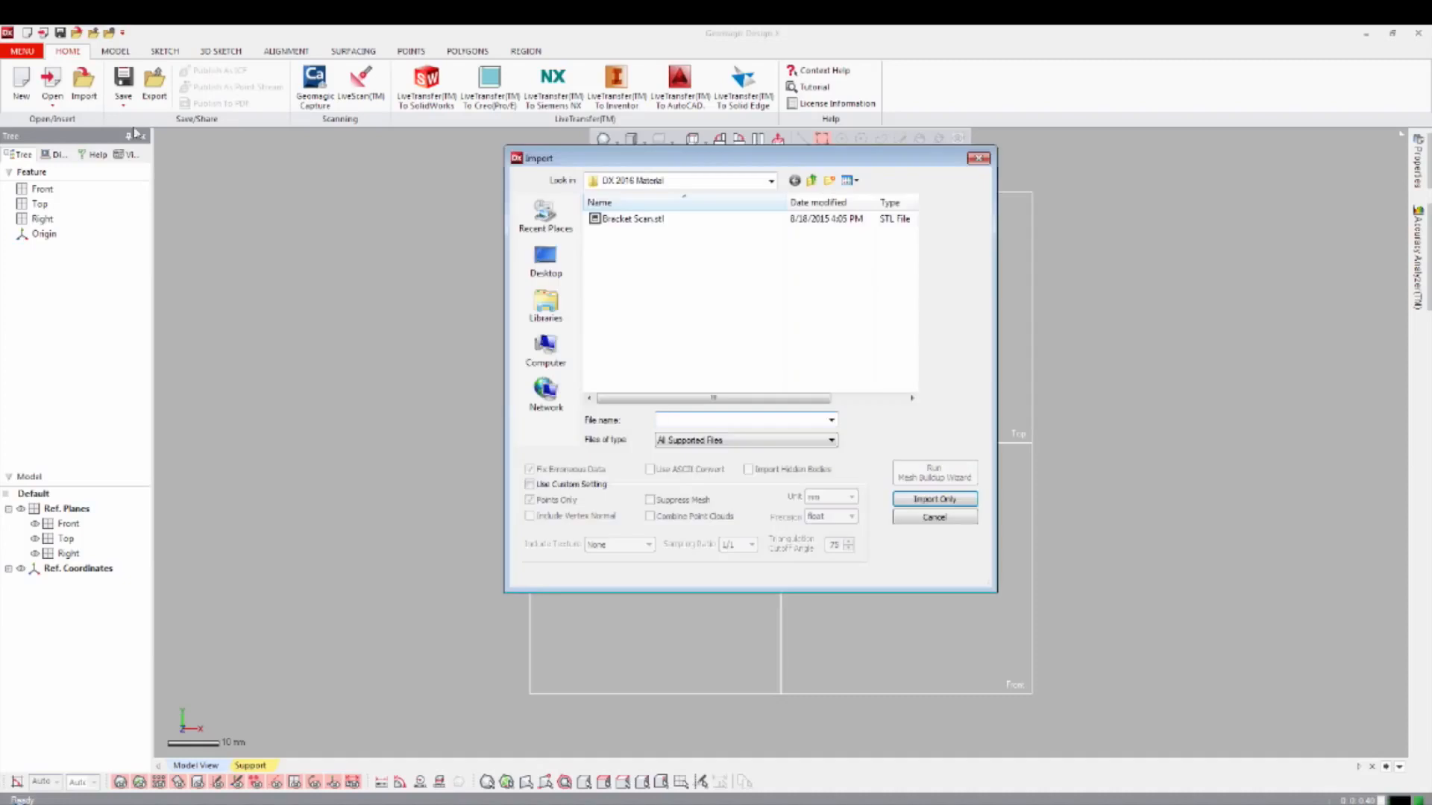
Import the Bracket Scan.stl mesh without running the mesh buildup wizard.
{"action": "left_click", "coordinate": [633, 218]}
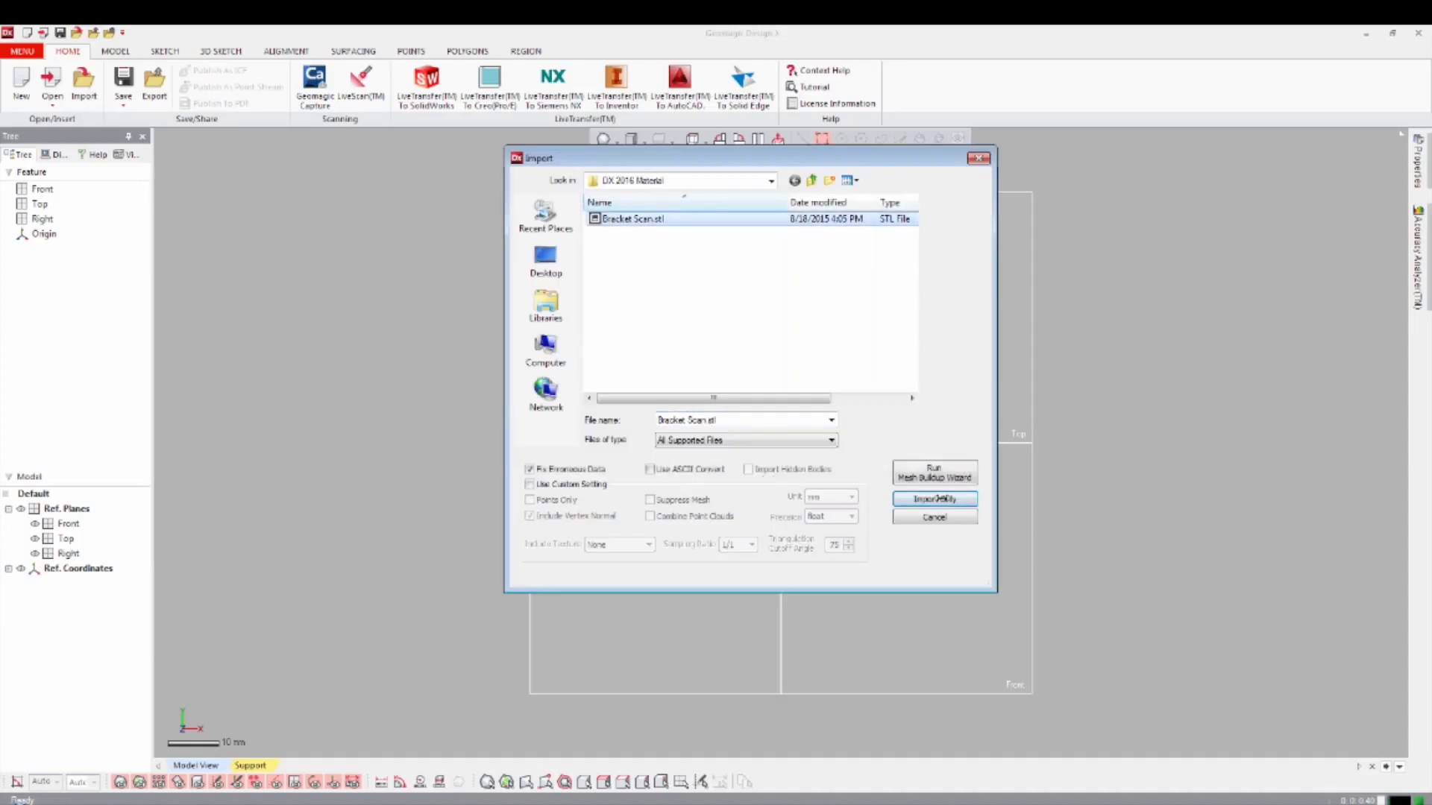
{"action": "left_click", "coordinate": [934, 498]}
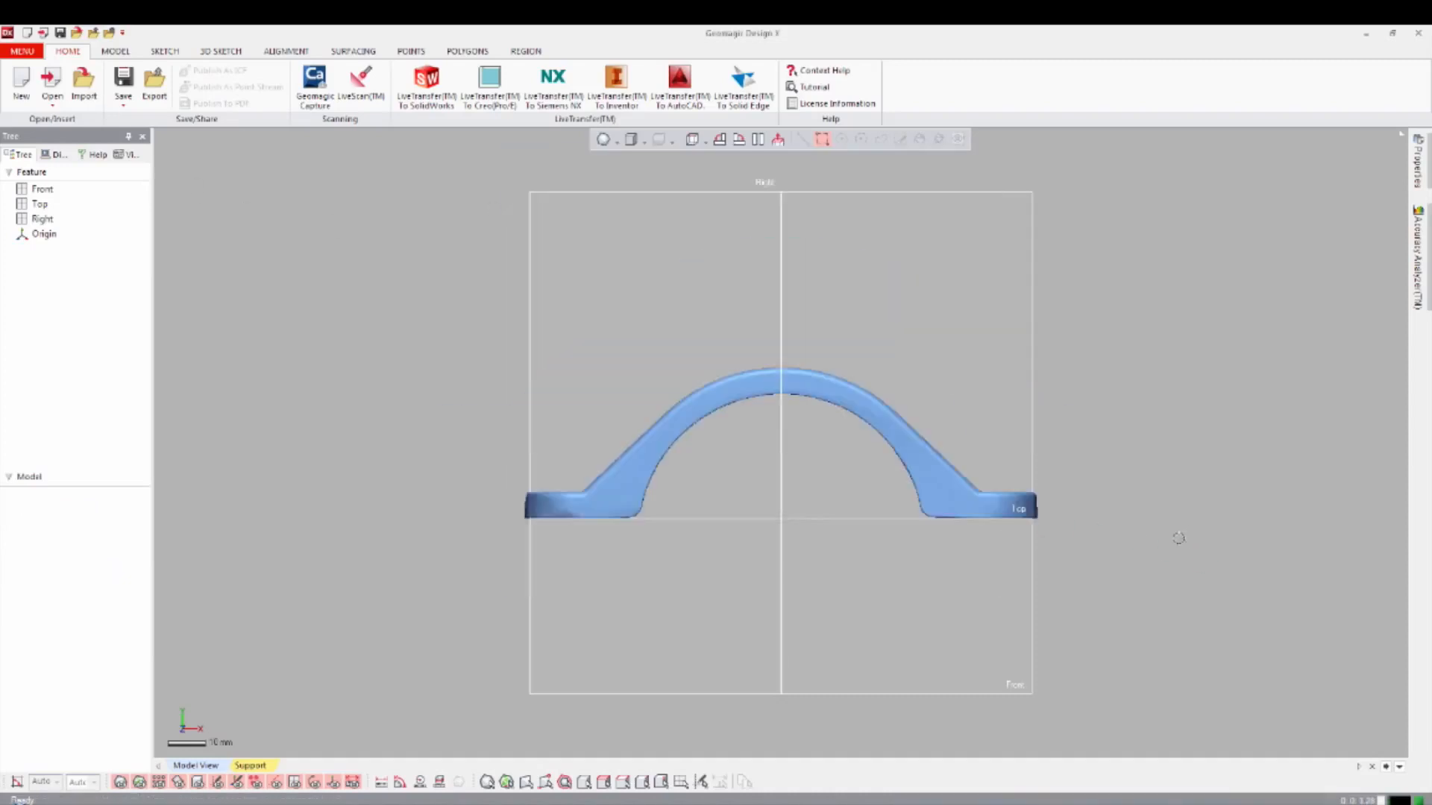
{"action": "right_click_drag", "start_coordinate": [923, 577], "coordinate": [962, 531]}
{"action": "mouse_move", "coordinate": [879, 644]}
{"action": "right_mouse_down"}
{"action": "mouse_move", "coordinate": [853, 256]}
{"action": "mouse_move", "coordinate": [893, 700]}
{"action": "mouse_move", "coordinate": [863, 662]}
{"action": "right_mouse_up"}
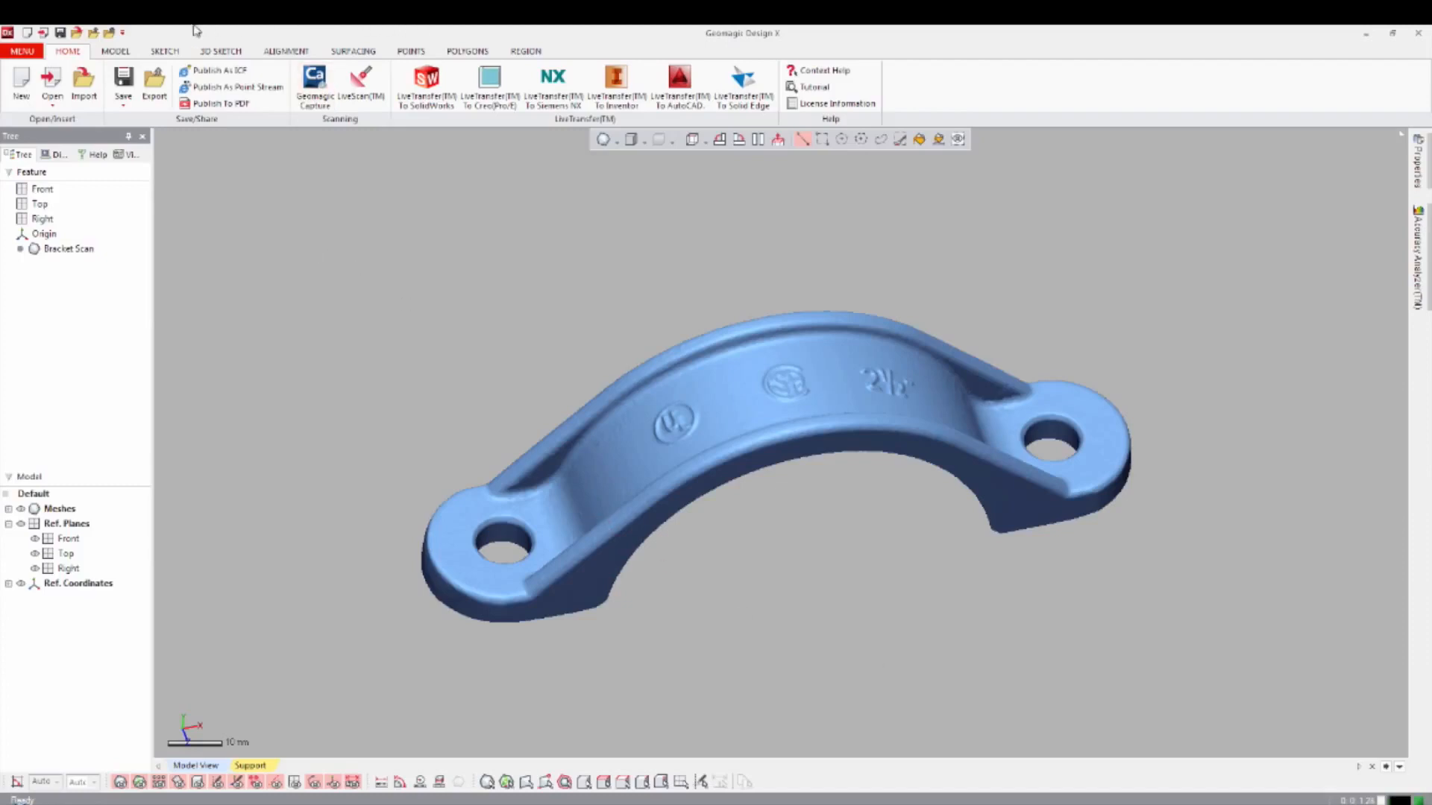
{"action": "left_click", "coordinate": [127, 50]}
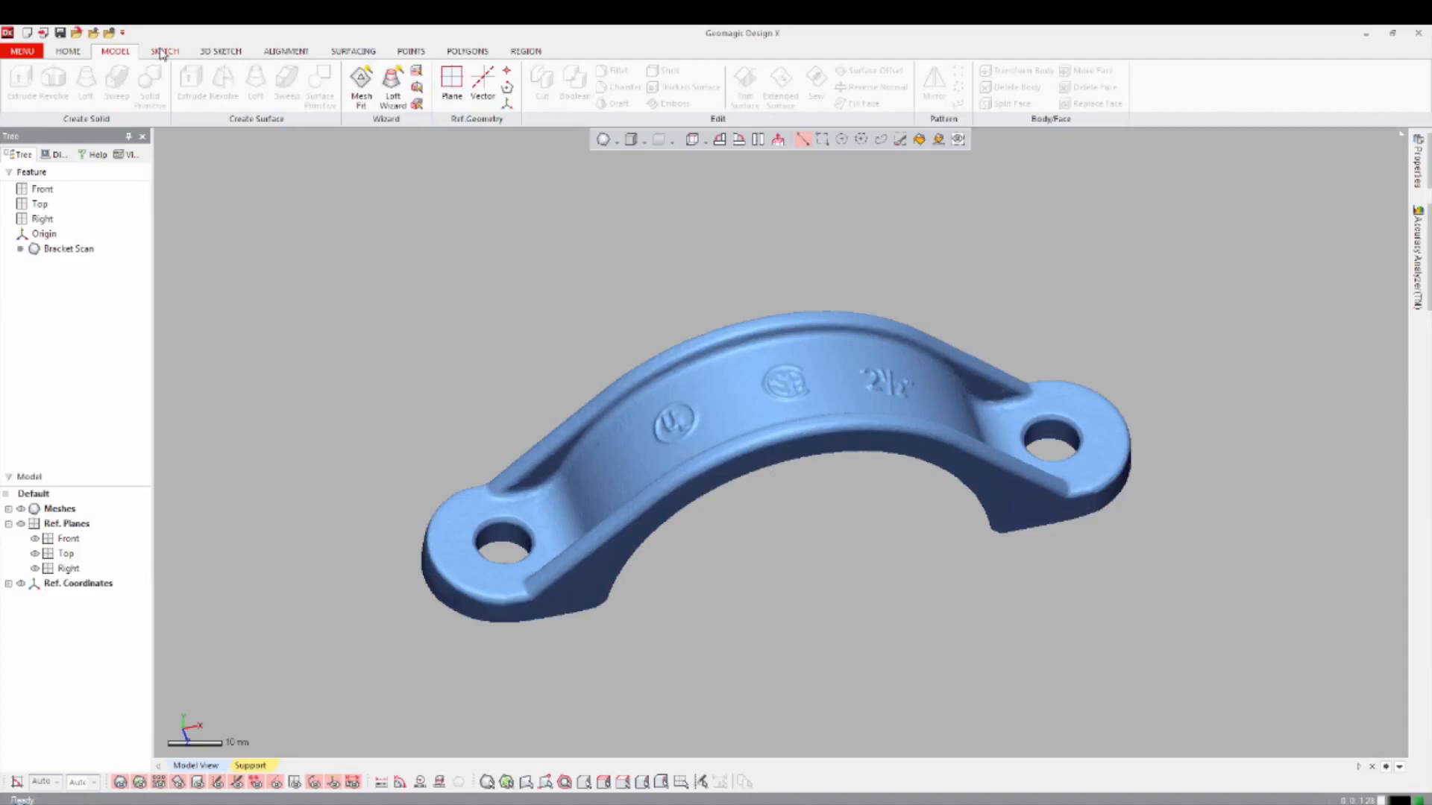
{"action": "left_click", "coordinate": [162, 53]}
{"action": "left_click", "coordinate": [202, 53]}
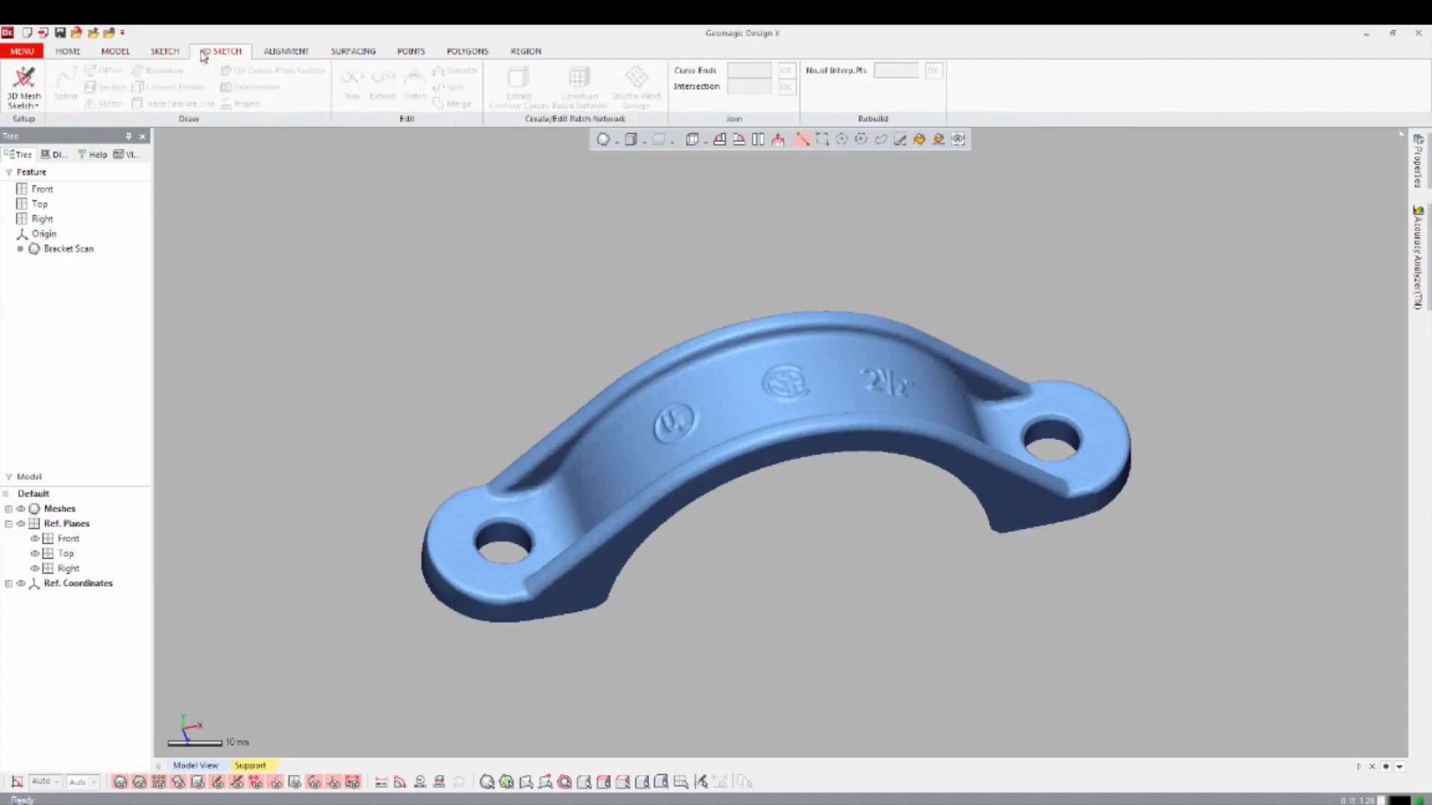
{"action": "left_click", "coordinate": [282, 53]}
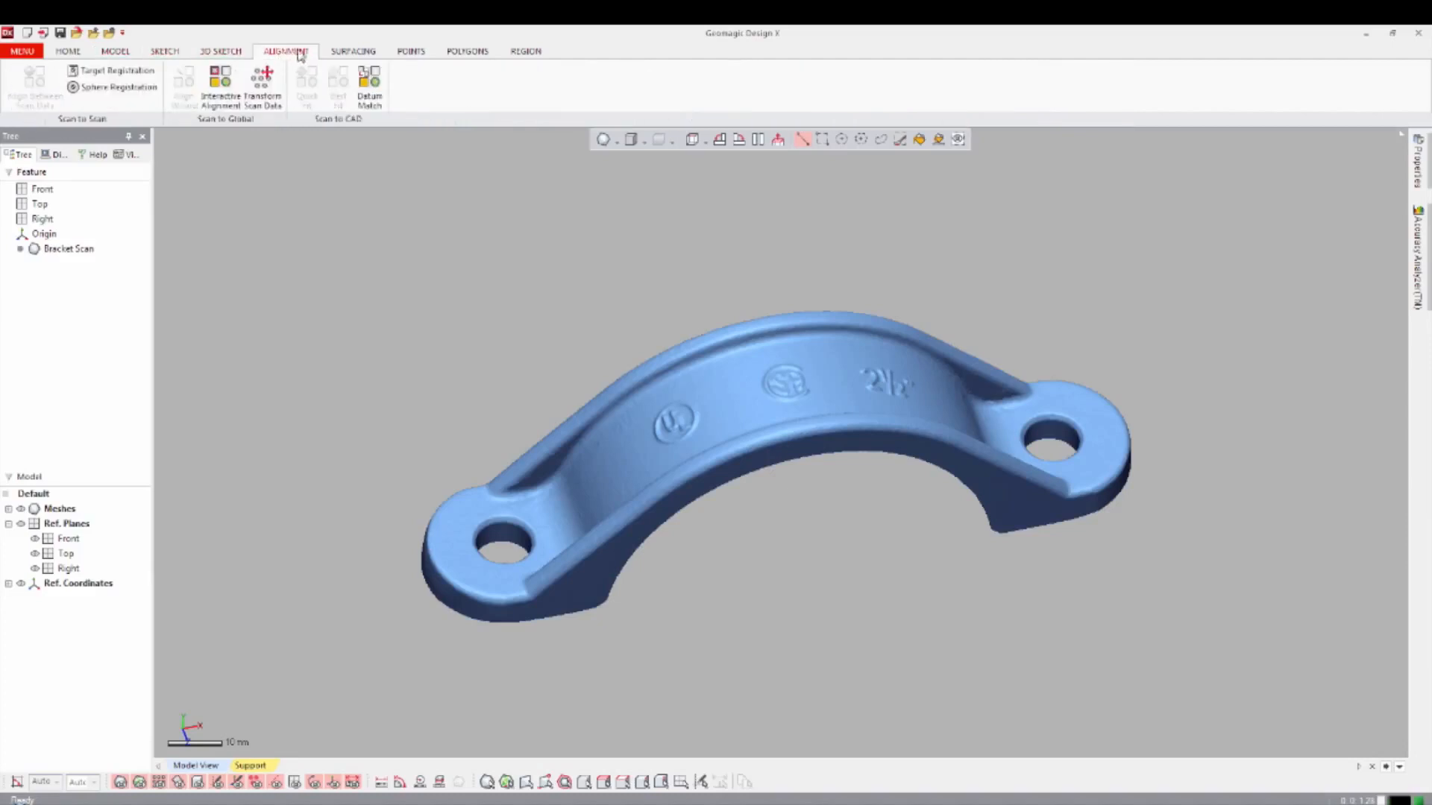
{"action": "left_click", "coordinate": [352, 55]}
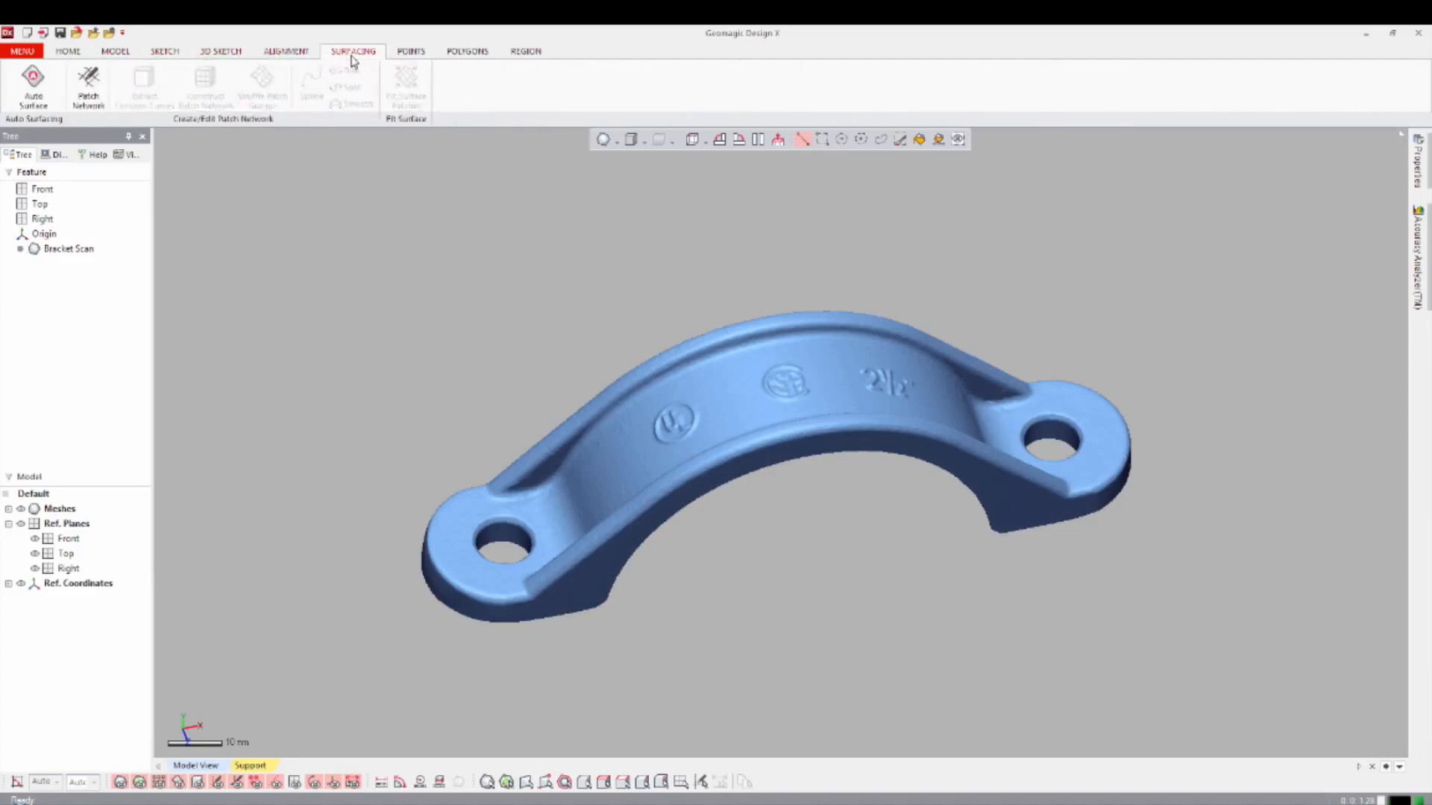
{"action": "left_click", "coordinate": [412, 55]}
{"action": "left_click", "coordinate": [454, 54]}
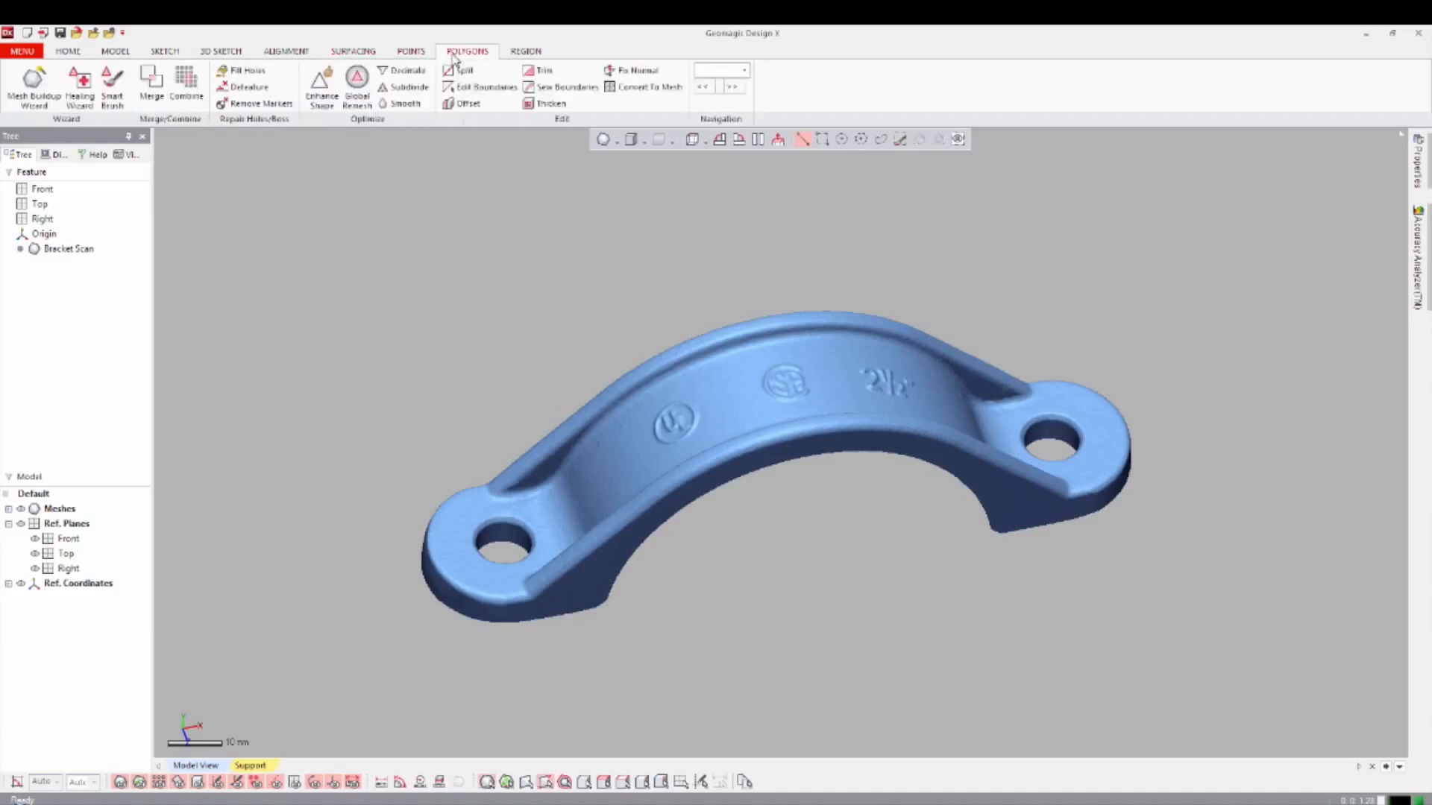
Auto-segment the bracket mesh into regions with the default sensitivity and mesh roughness.
{"action": "left_click", "coordinate": [524, 54]}
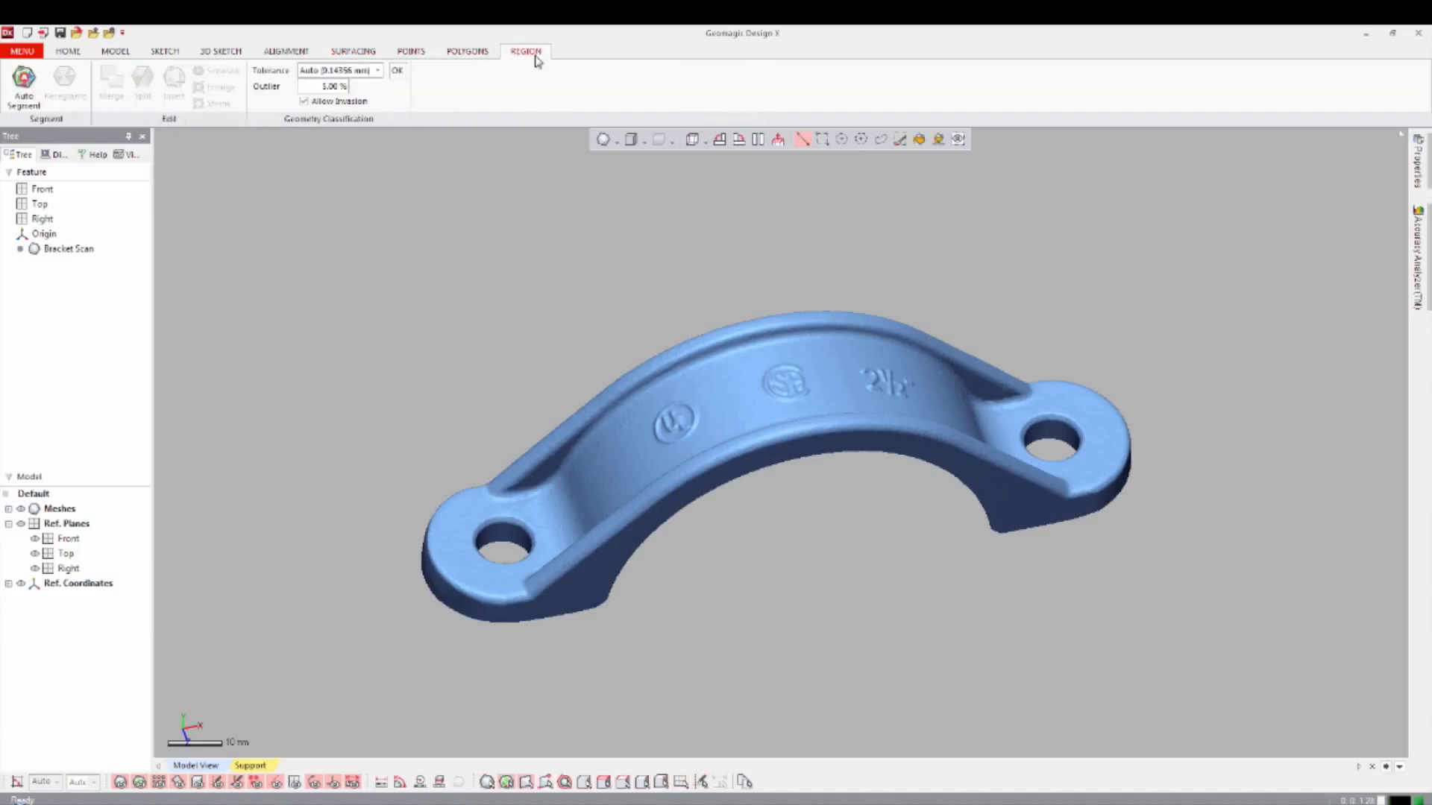
{"action": "left_click", "coordinate": [23, 82]}
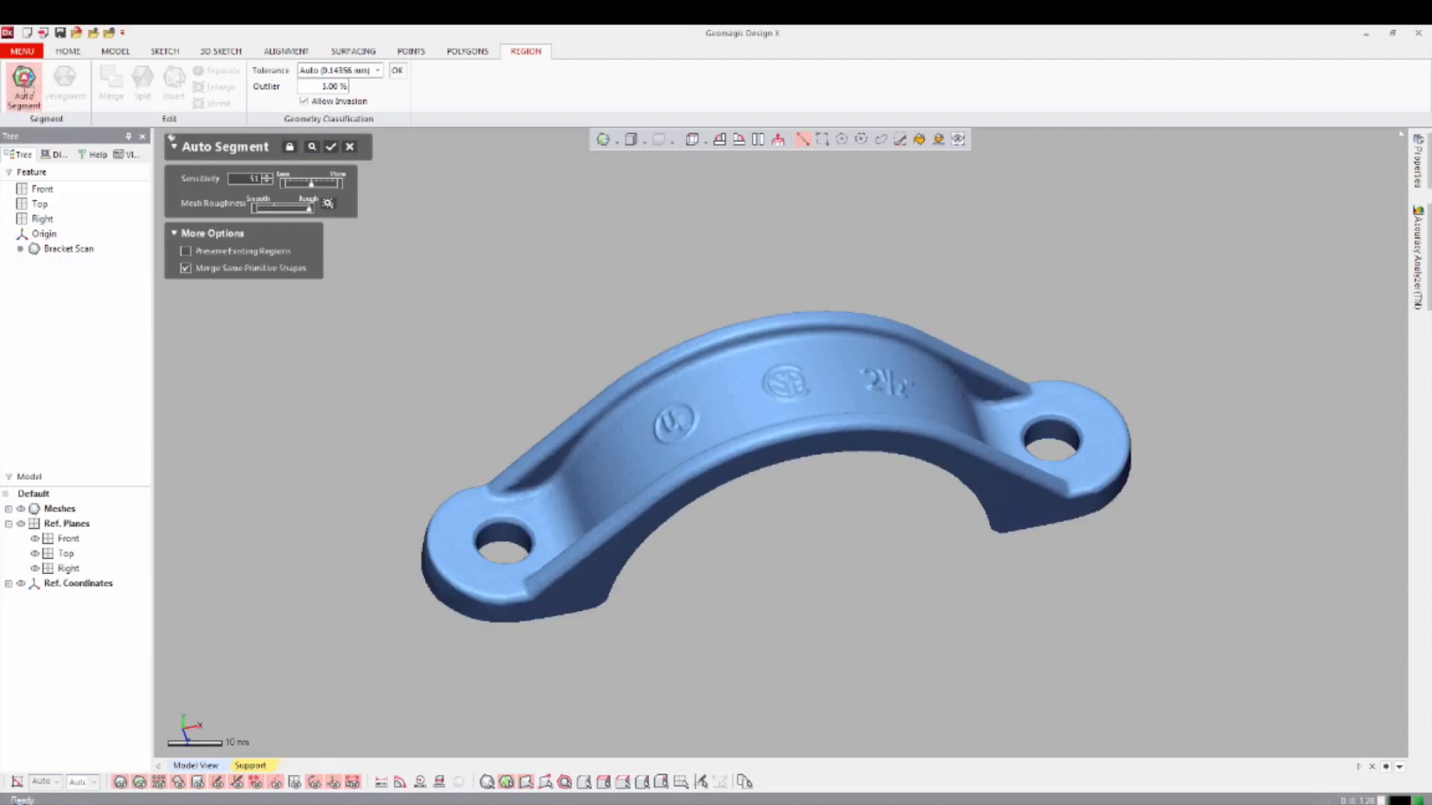
{"action": "left_click", "coordinate": [333, 147]}
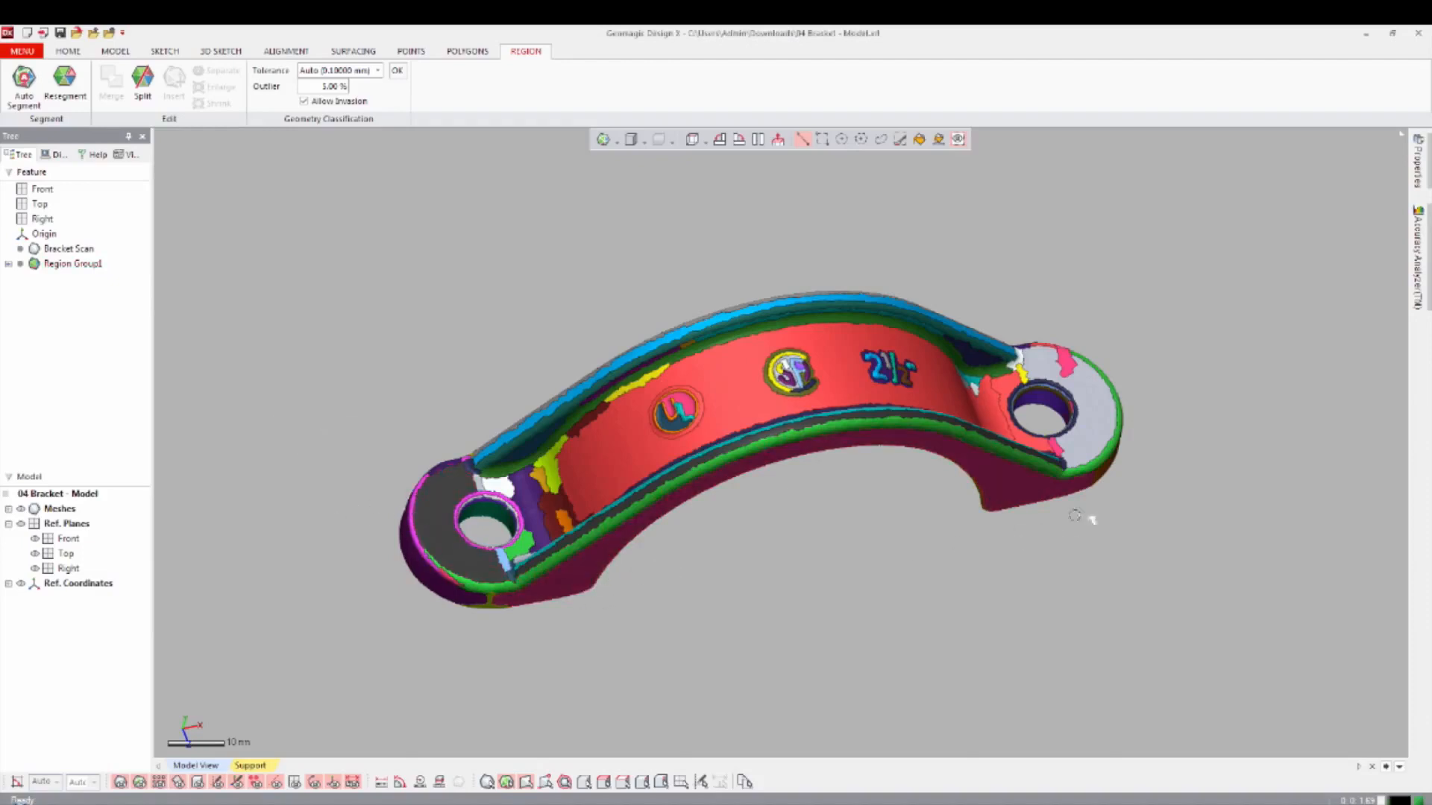
{"action": "left_click", "coordinate": [1085, 423]}
{"action": "right_click_drag", "start_coordinate": [900, 600], "coordinate": [656, 416]}
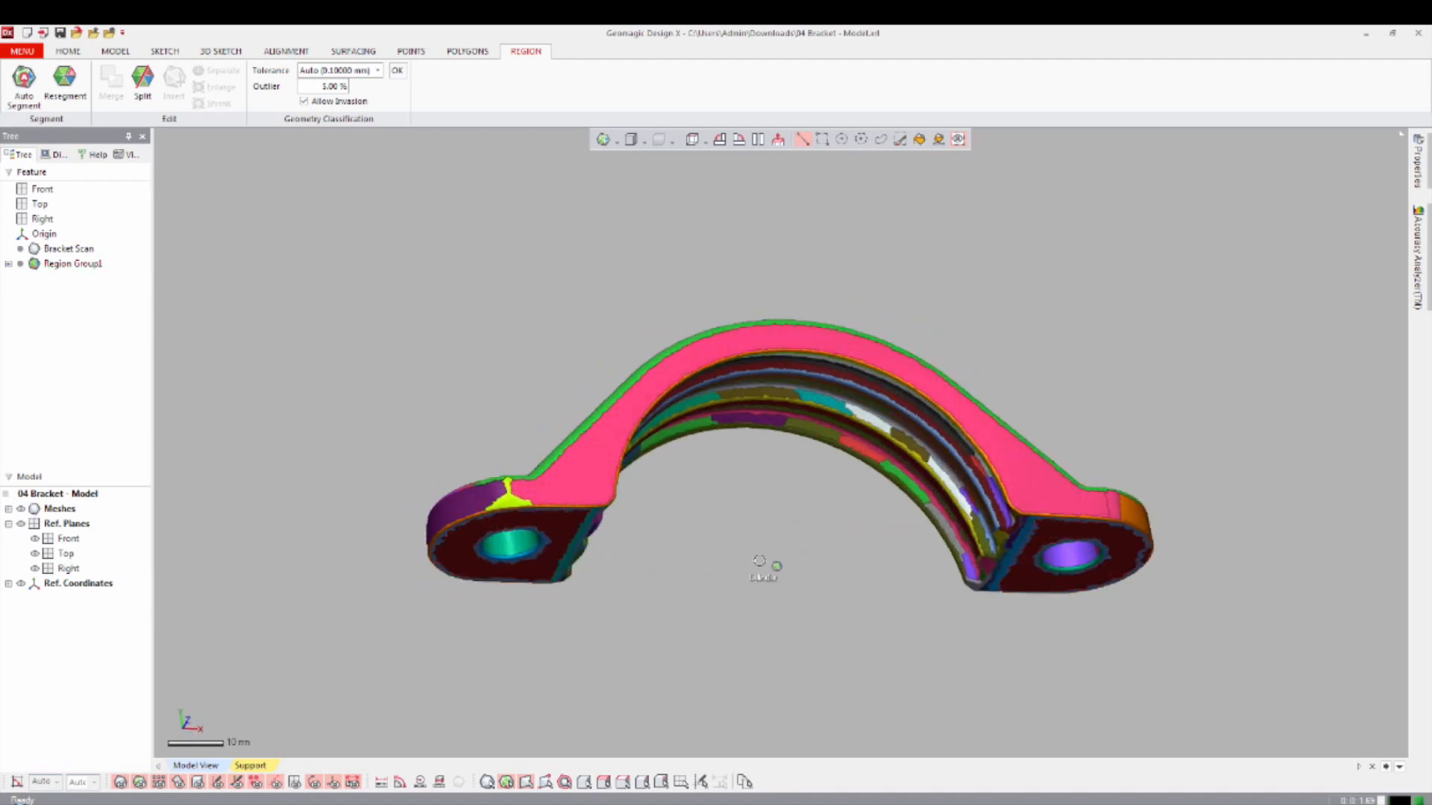
{"action": "right_click_drag", "start_coordinate": [789, 463], "coordinate": [789, 644]}
Start the Extrusion Wizard from the arch's flat side-face region and add the flat underside region of the feet as a side.
{"action": "left_click", "coordinate": [116, 51]}
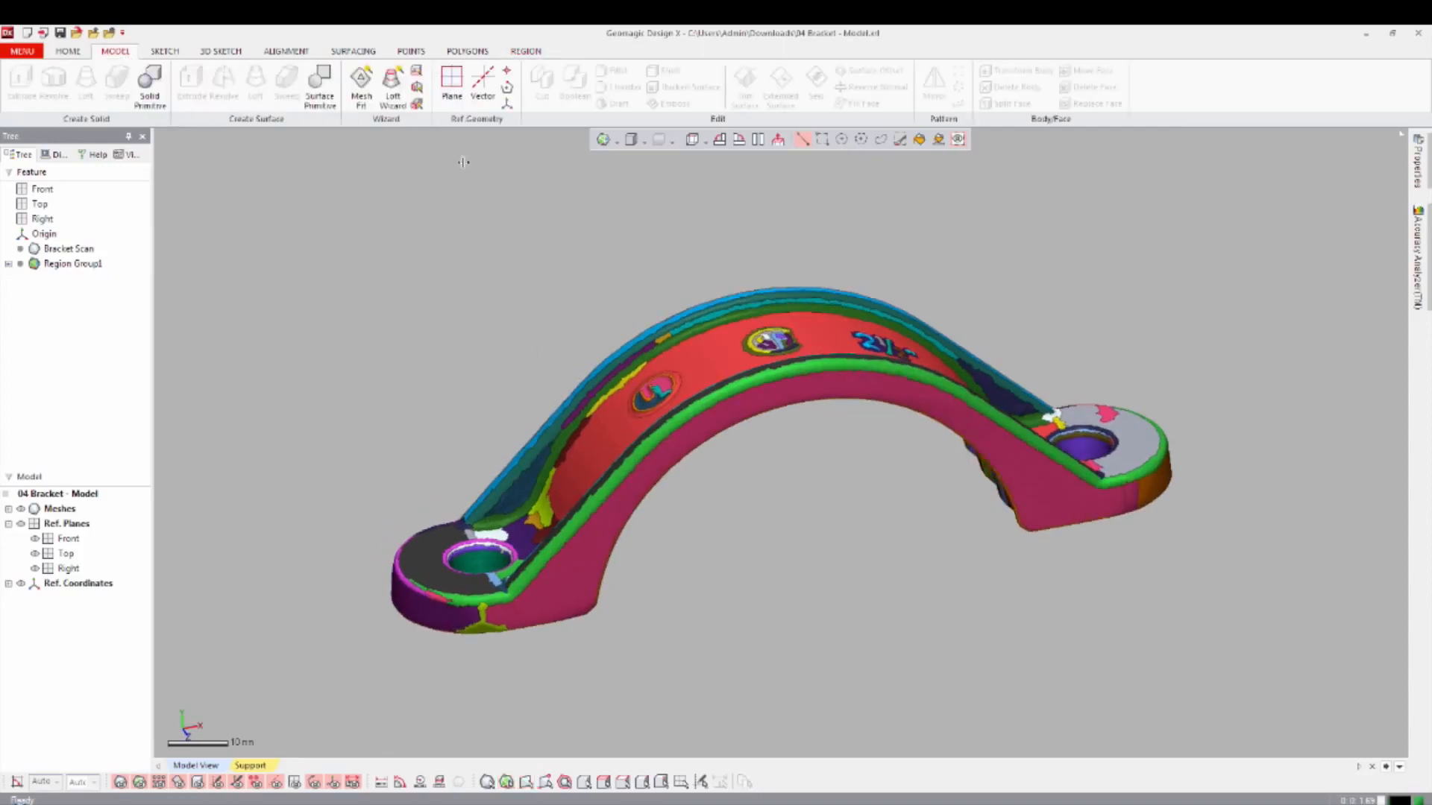
{"action": "left_click", "coordinate": [585, 551]}
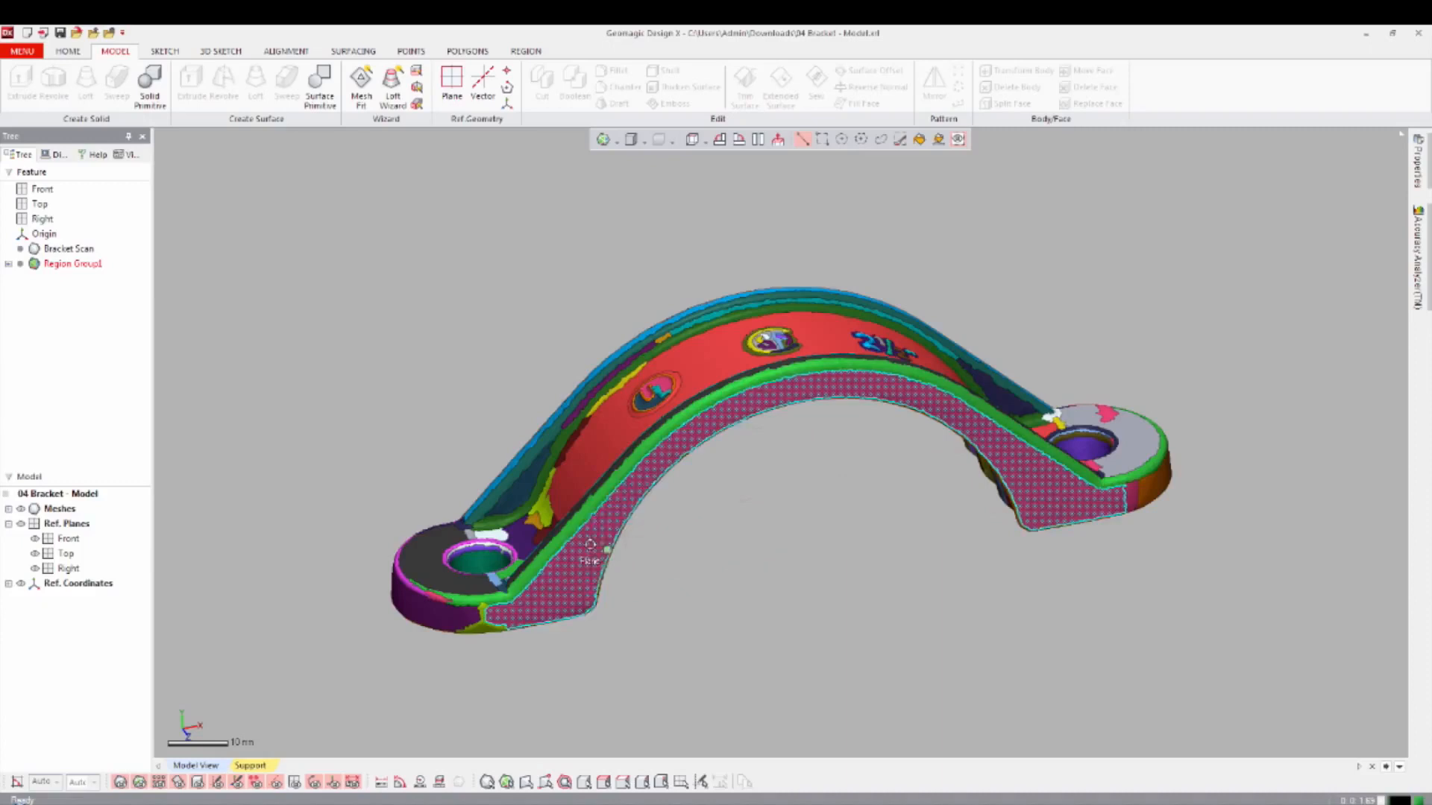
{"action": "right_click", "coordinate": [589, 546]}
{"action": "left_click", "coordinate": [700, 509]}
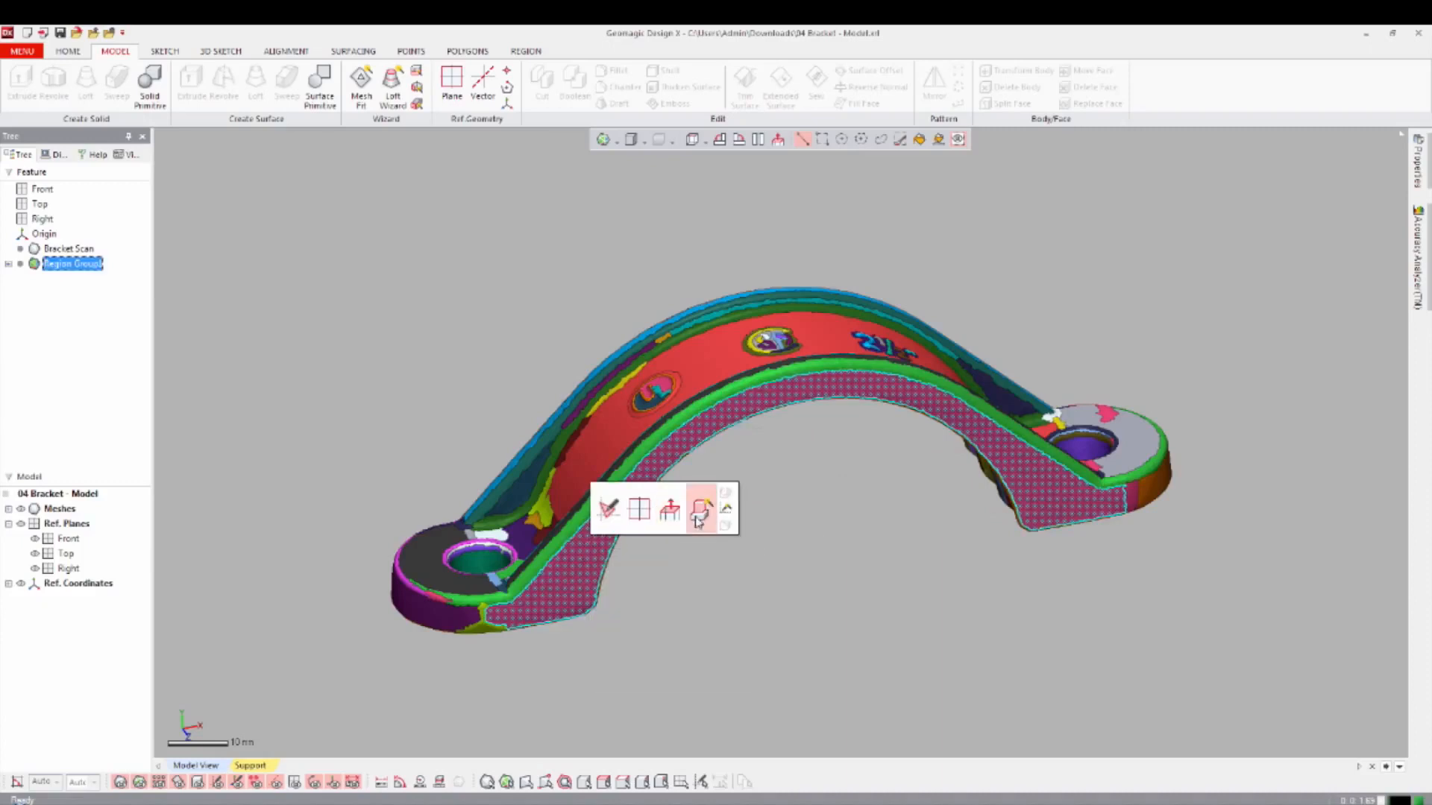
{"action": "right_click_drag", "start_coordinate": [755, 524], "coordinate": [680, 429]}
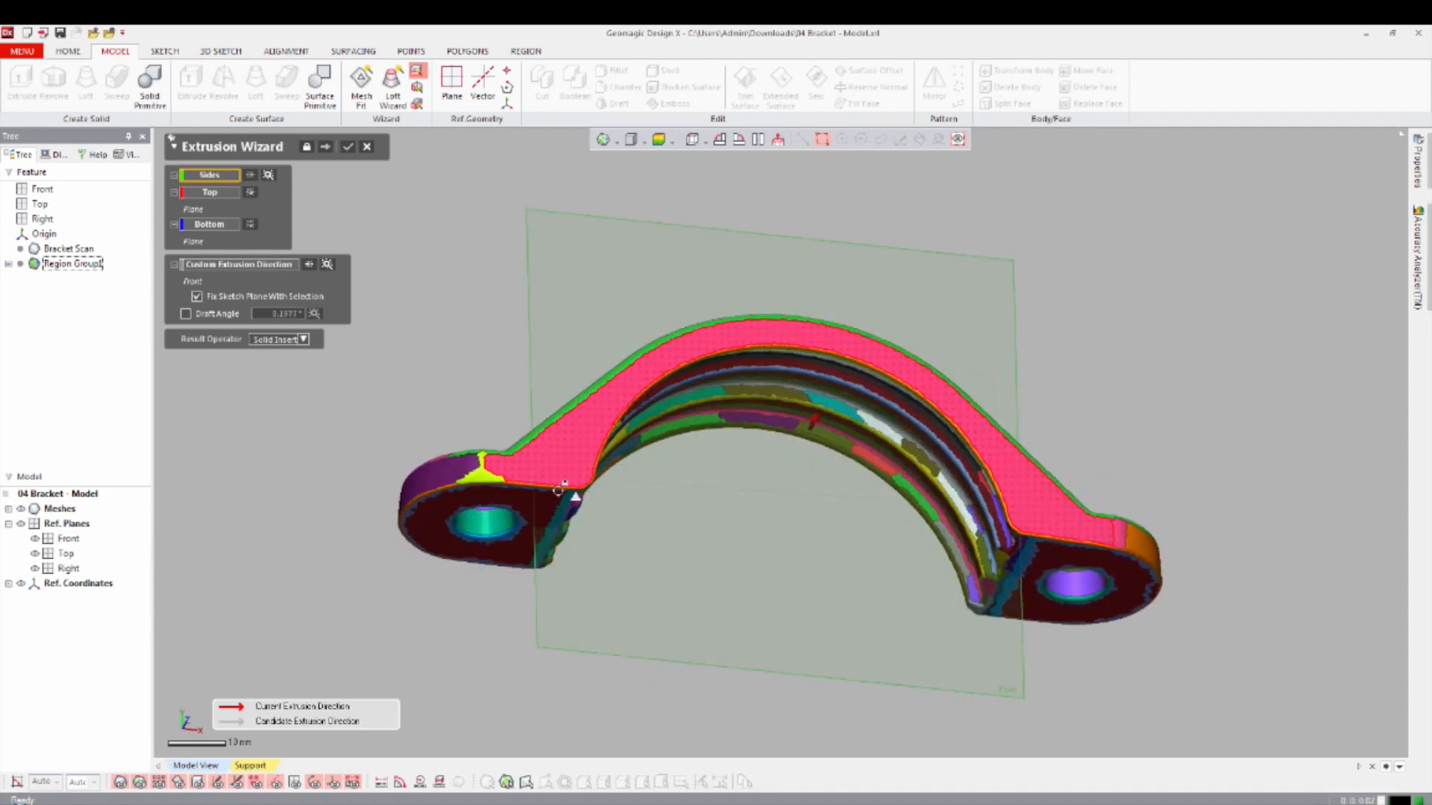
{"action": "left_click", "coordinate": [586, 494]}
{"action": "mouse_move", "coordinate": [586, 494]}
{"action": "right_mouse_down"}
{"action": "mouse_move", "coordinate": [815, 434]}
{"action": "mouse_move", "coordinate": [840, 607]}
{"action": "mouse_move", "coordinate": [745, 552]}
{"action": "right_mouse_up"}
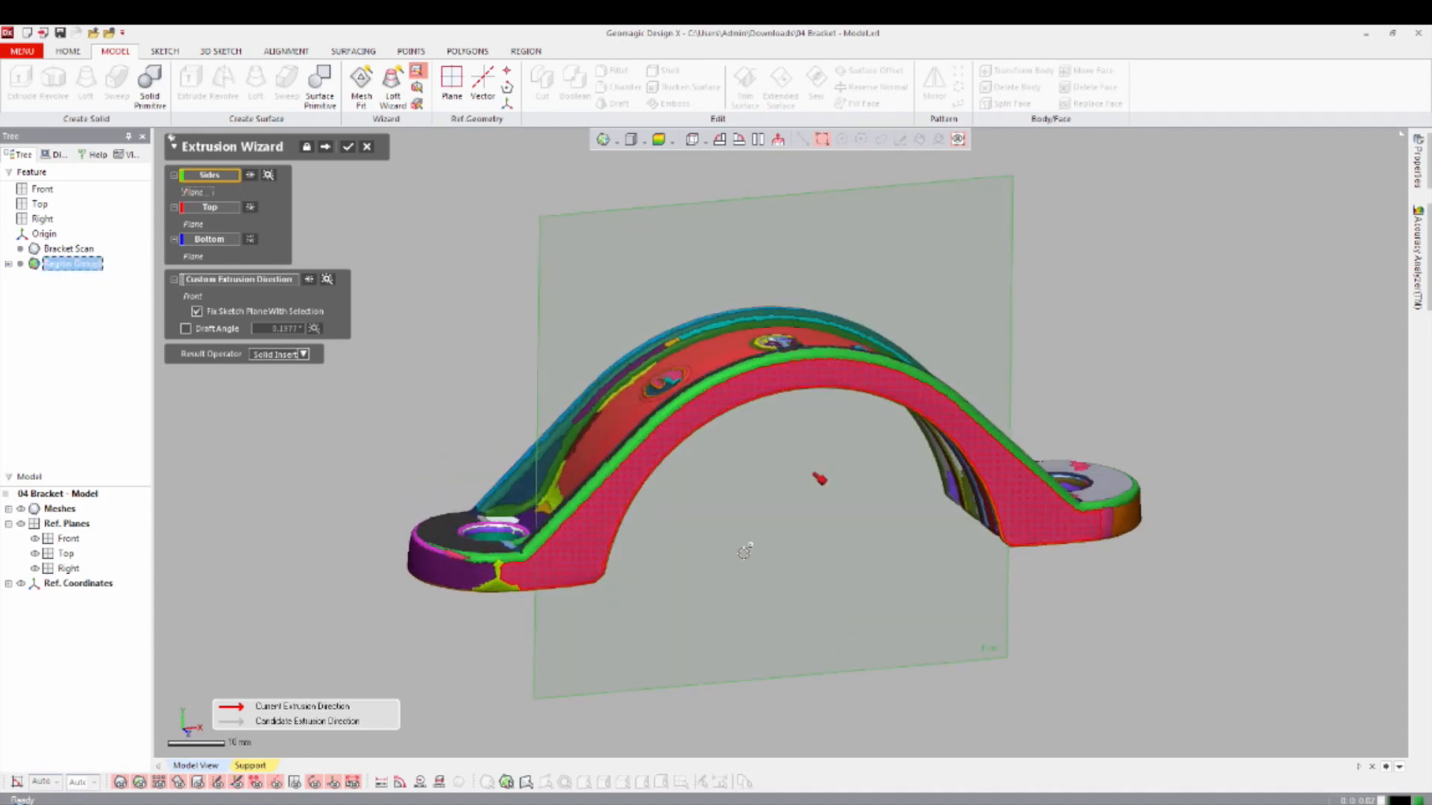
Generate the wizard's extrusion preview and accept it as a new solid block around the bracket.
{"action": "left_click", "coordinate": [325, 148]}
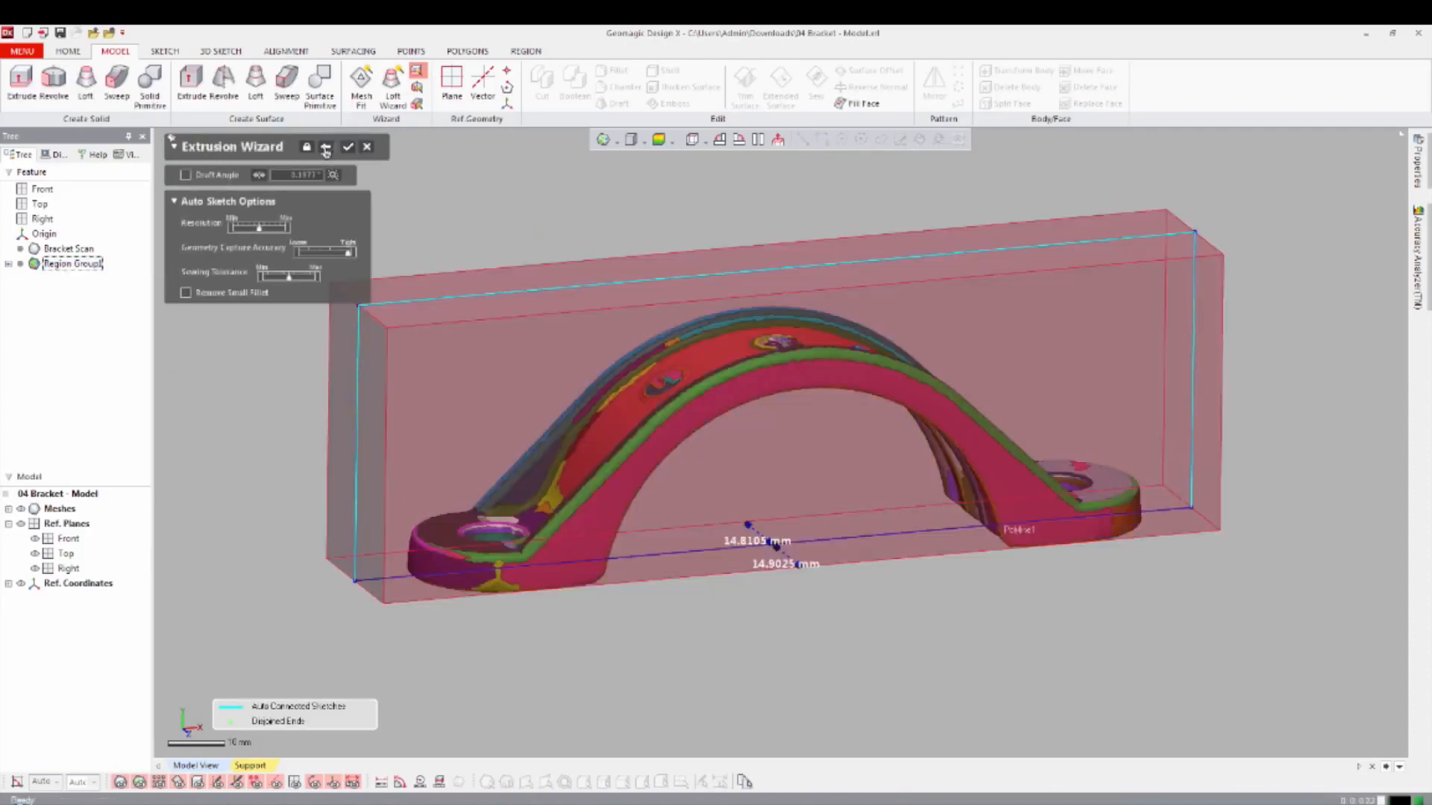
{"action": "right_click_drag", "start_coordinate": [564, 461], "coordinate": [767, 400]}
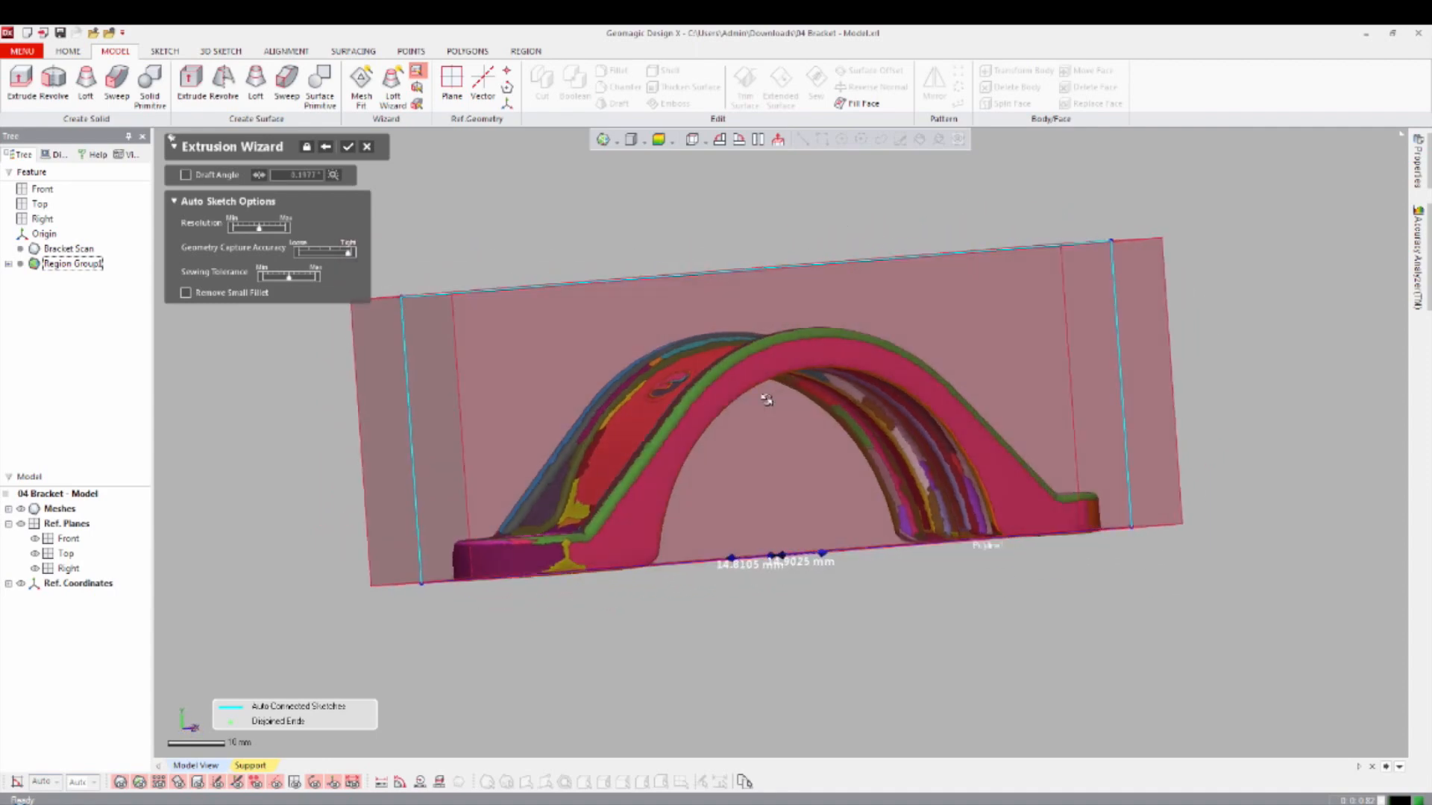
{"action": "left_click", "coordinate": [348, 148]}
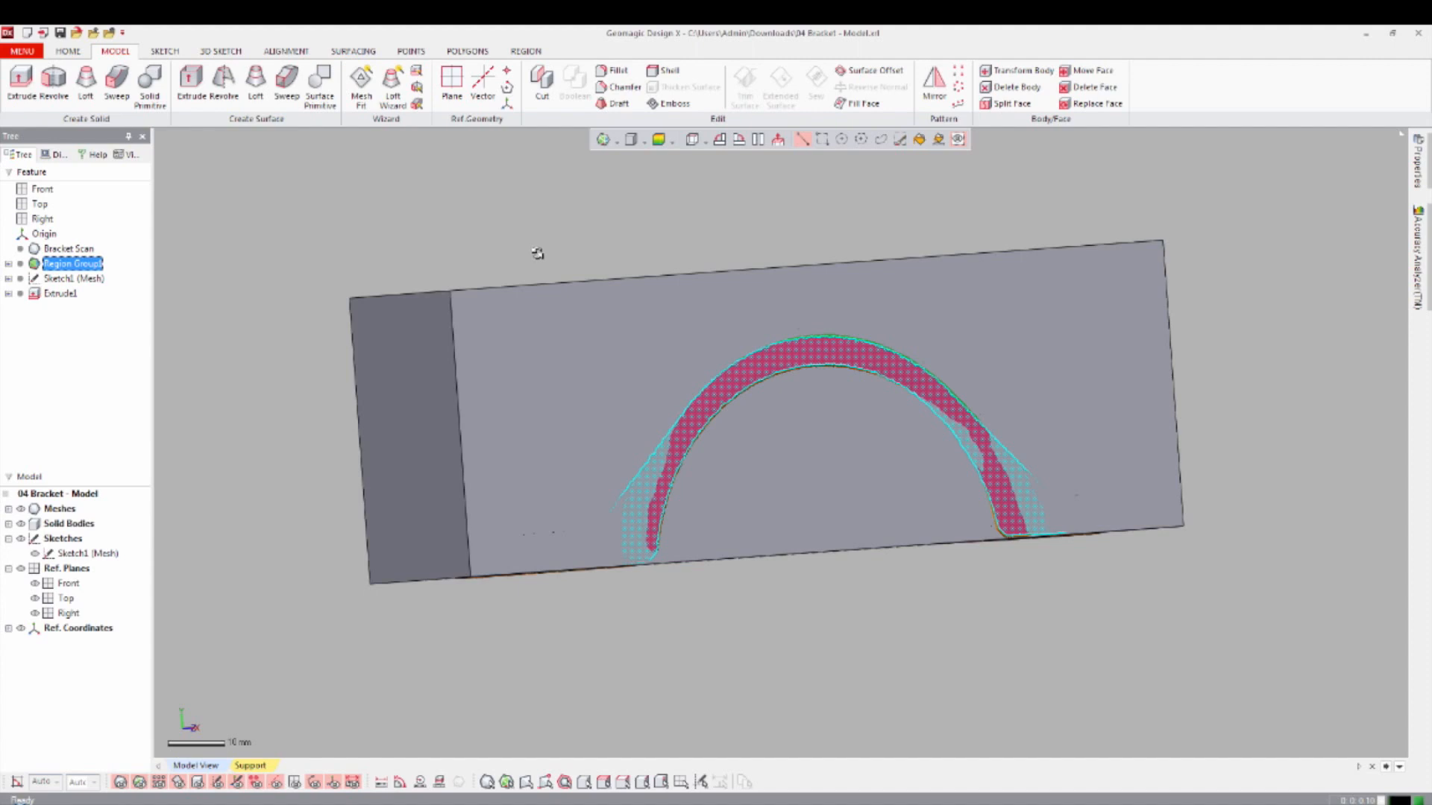
Hide the solid block and start the Revolution Wizard from a groove region on the inside of the arch.
{"action": "right_click_drag", "start_coordinate": [547, 269], "coordinate": [602, 275]}
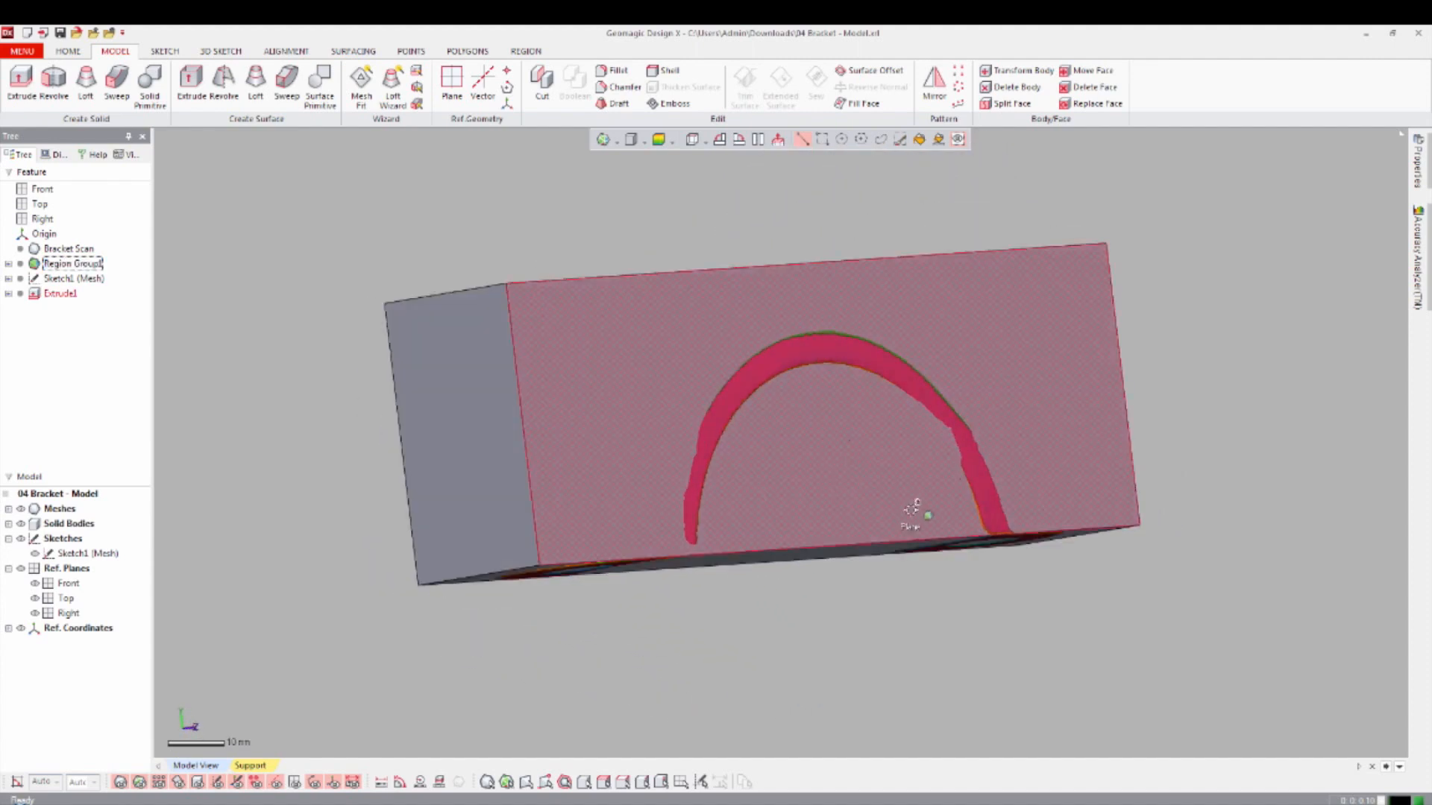
{"action": "key", "text": "ctrl+5"}
{"action": "scroll", "coordinate": [911, 531], "scroll_direction": "up", "scroll_amount": 3}
{"action": "right_click_drag", "start_coordinate": [910, 531], "coordinate": [765, 374]}
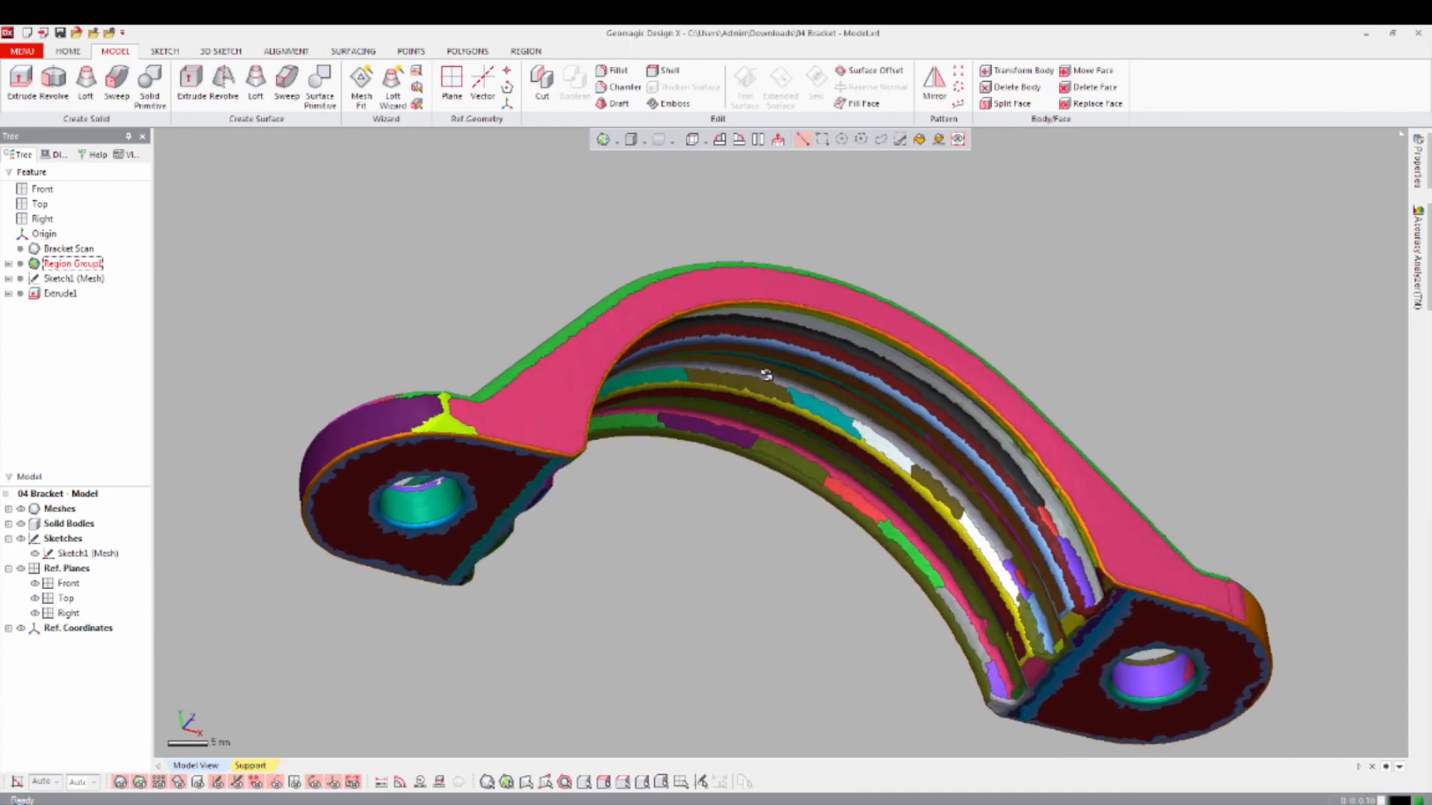
{"action": "left_click", "coordinate": [767, 356]}
{"action": "right_click", "coordinate": [767, 357]}
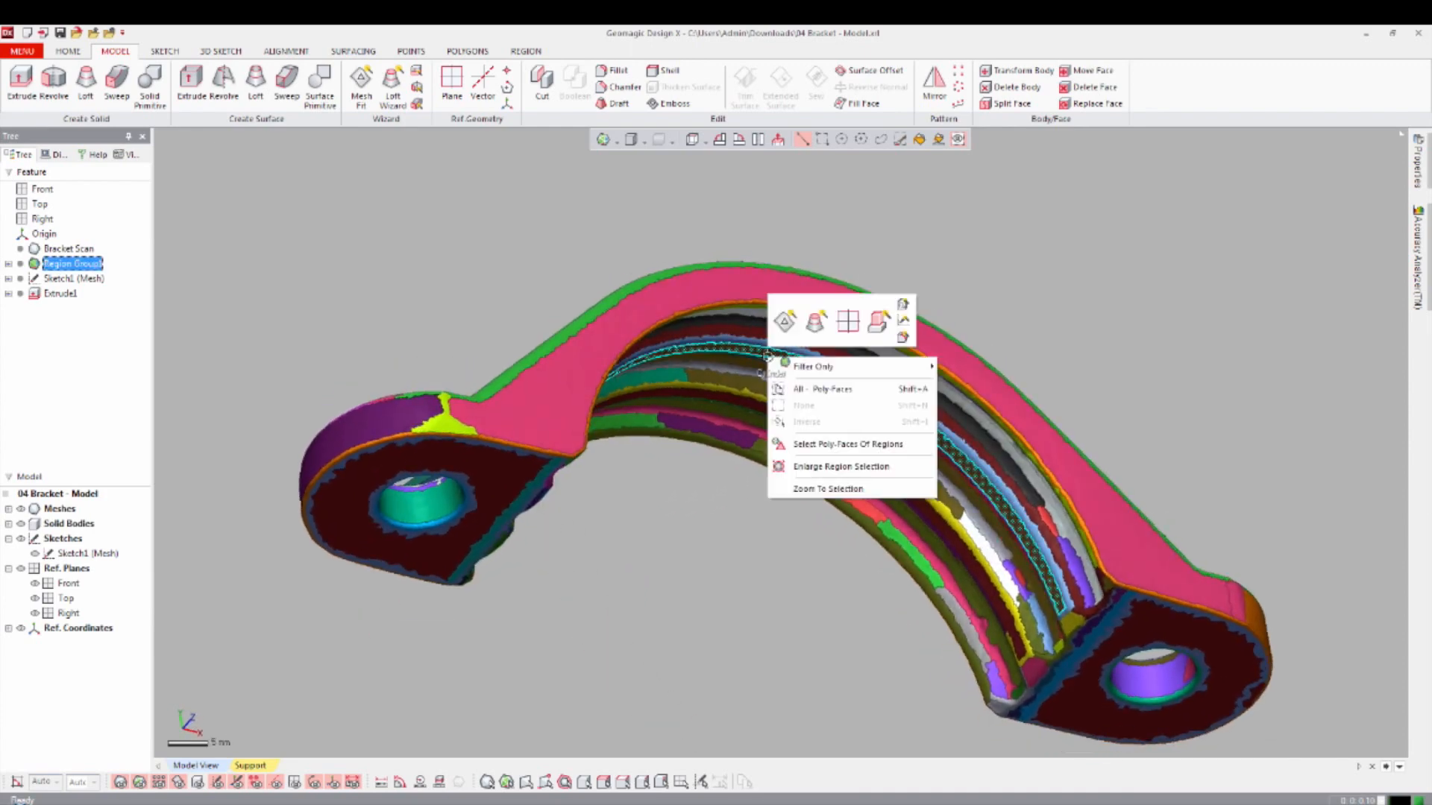
{"action": "left_click", "coordinate": [877, 330]}
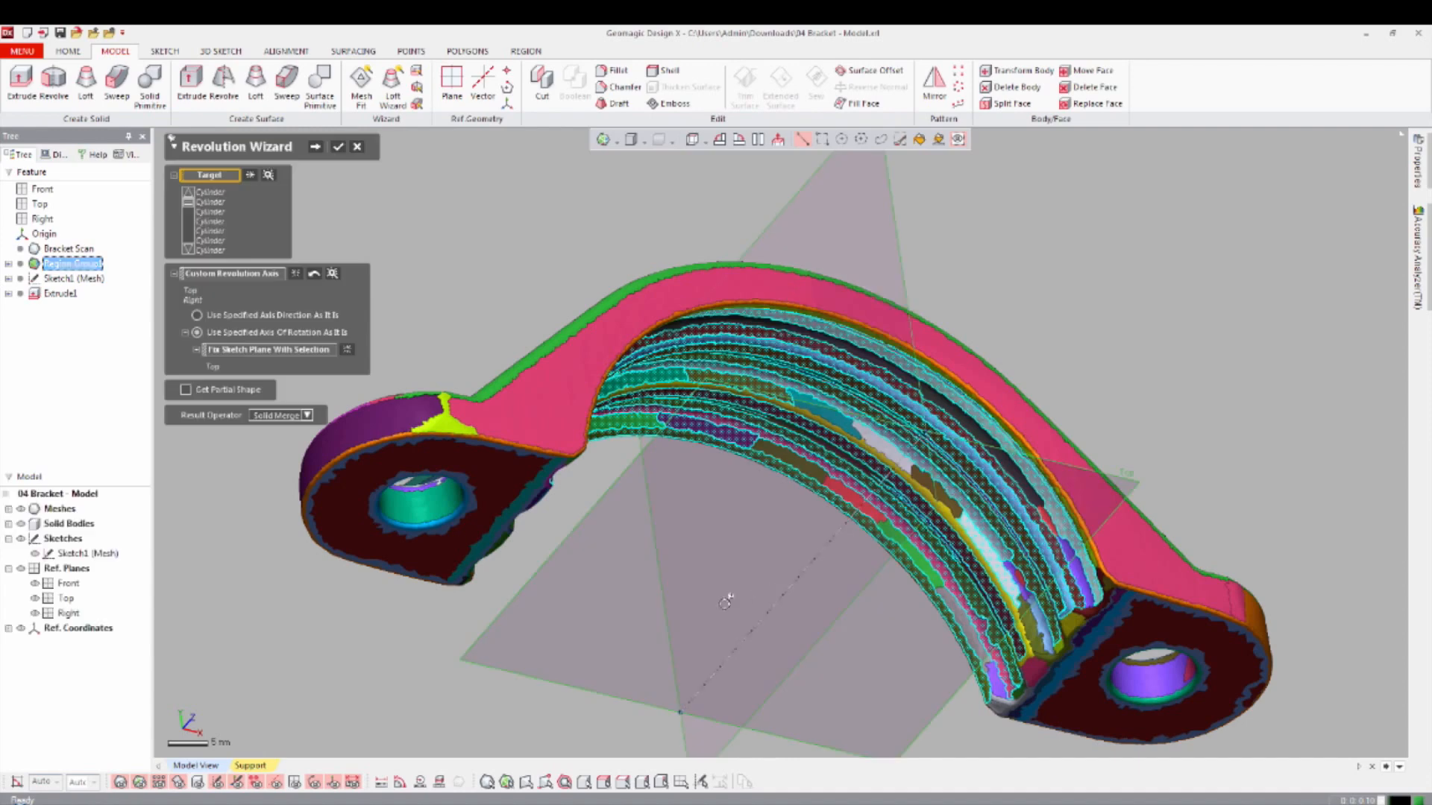
Set the custom revolution axis to Use Specified Axis Direction As It Is.
{"action": "scroll", "coordinate": [708, 531], "scroll_direction": "down", "scroll_amount": 2}
{"action": "scroll", "coordinate": [677, 333], "scroll_direction": "up", "scroll_amount": 2}
{"action": "right_click_drag", "start_coordinate": [677, 333], "coordinate": [582, 331]}
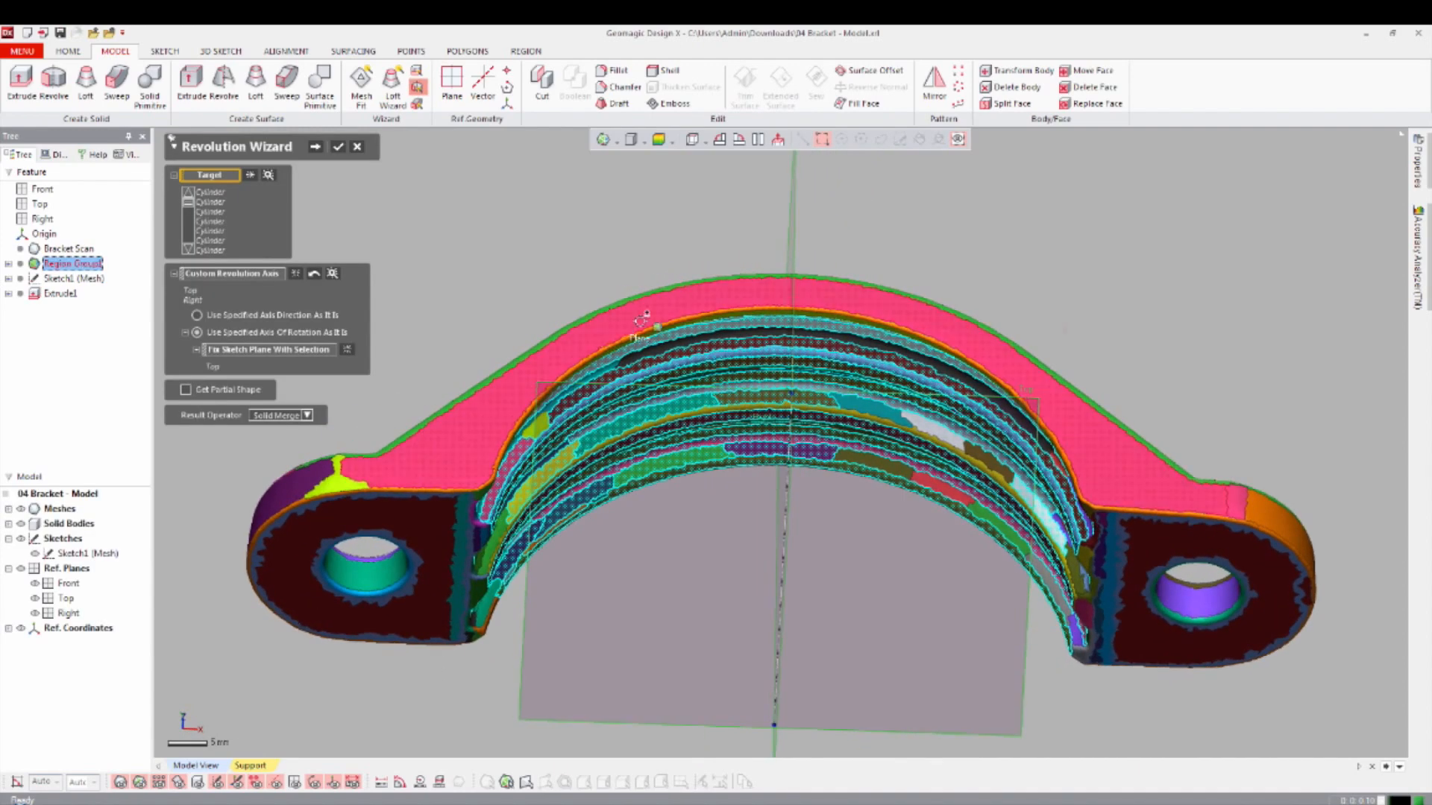
{"action": "right_click_drag", "start_coordinate": [799, 329], "coordinate": [662, 373]}
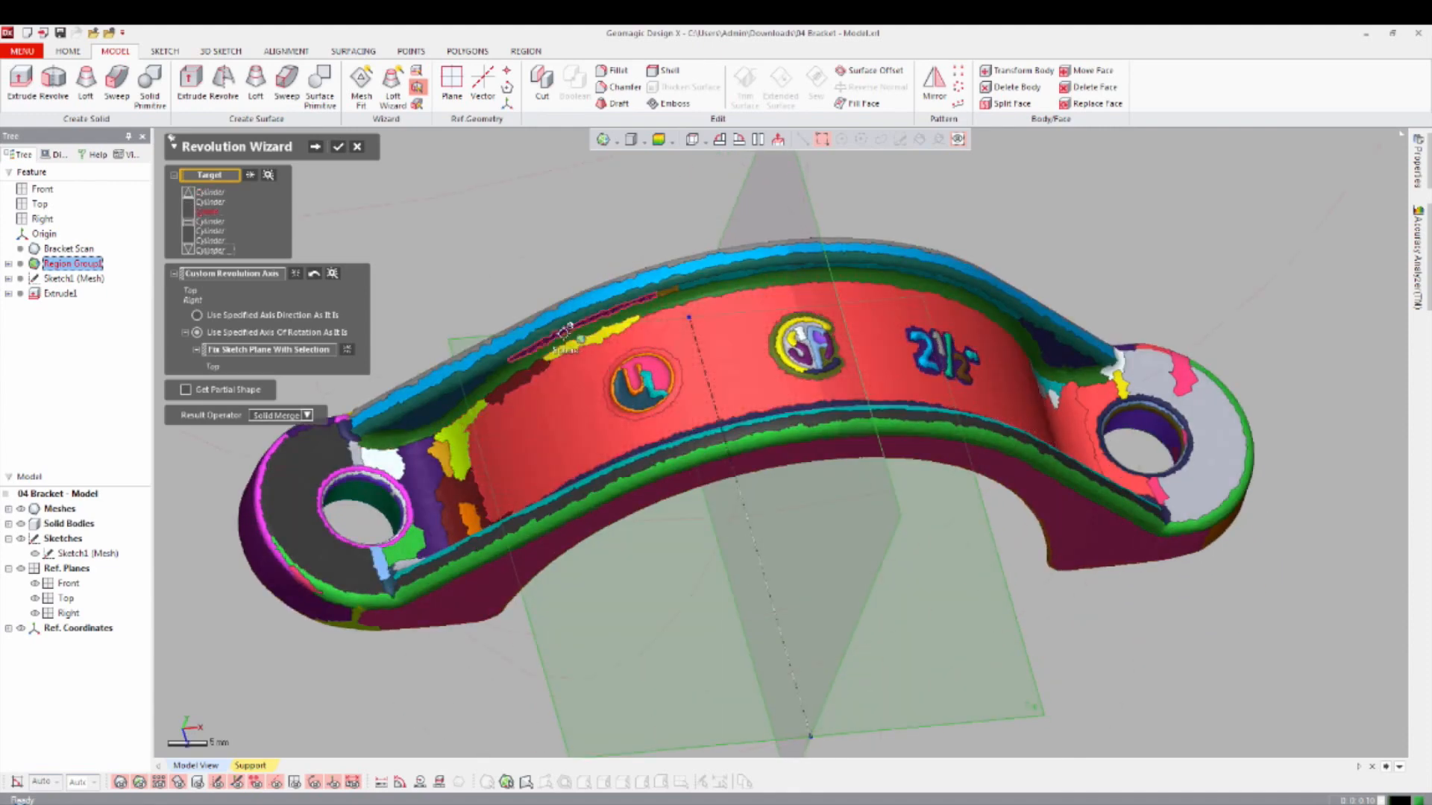
{"action": "mouse_move", "coordinate": [718, 513]}
{"action": "right_mouse_down"}
{"action": "mouse_move", "coordinate": [851, 559]}
{"action": "mouse_move", "coordinate": [856, 480]}
{"action": "mouse_move", "coordinate": [743, 243]}
{"action": "mouse_move", "coordinate": [732, 499]}
{"action": "mouse_move", "coordinate": [748, 467]}
{"action": "mouse_move", "coordinate": [738, 418]}
{"action": "right_mouse_up"}
{"action": "left_click", "coordinate": [197, 315]}
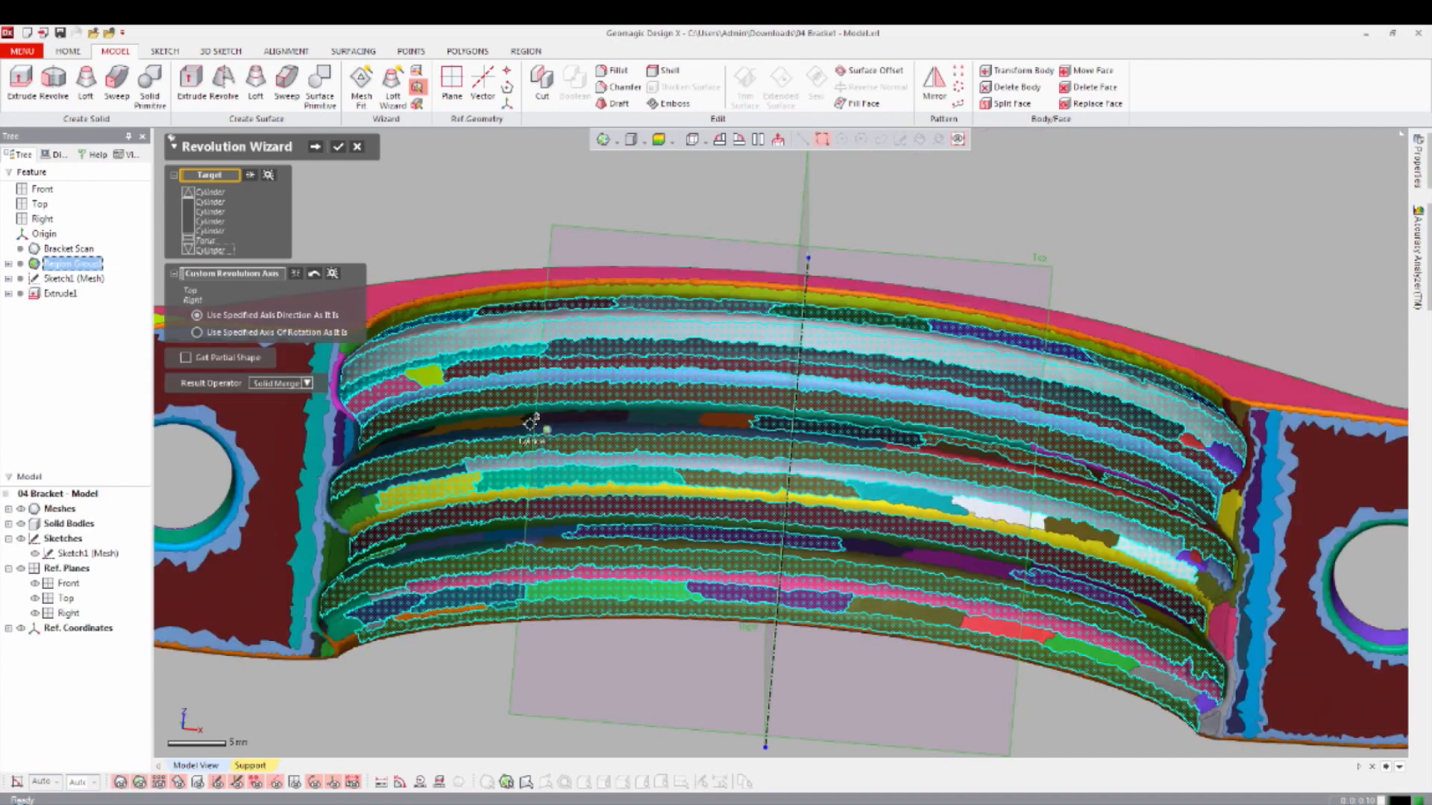
Add the missed groove regions on the inside of the arch to the revolution target.
{"action": "left_click", "coordinate": [532, 409]}
{"action": "left_click", "coordinate": [645, 431]}
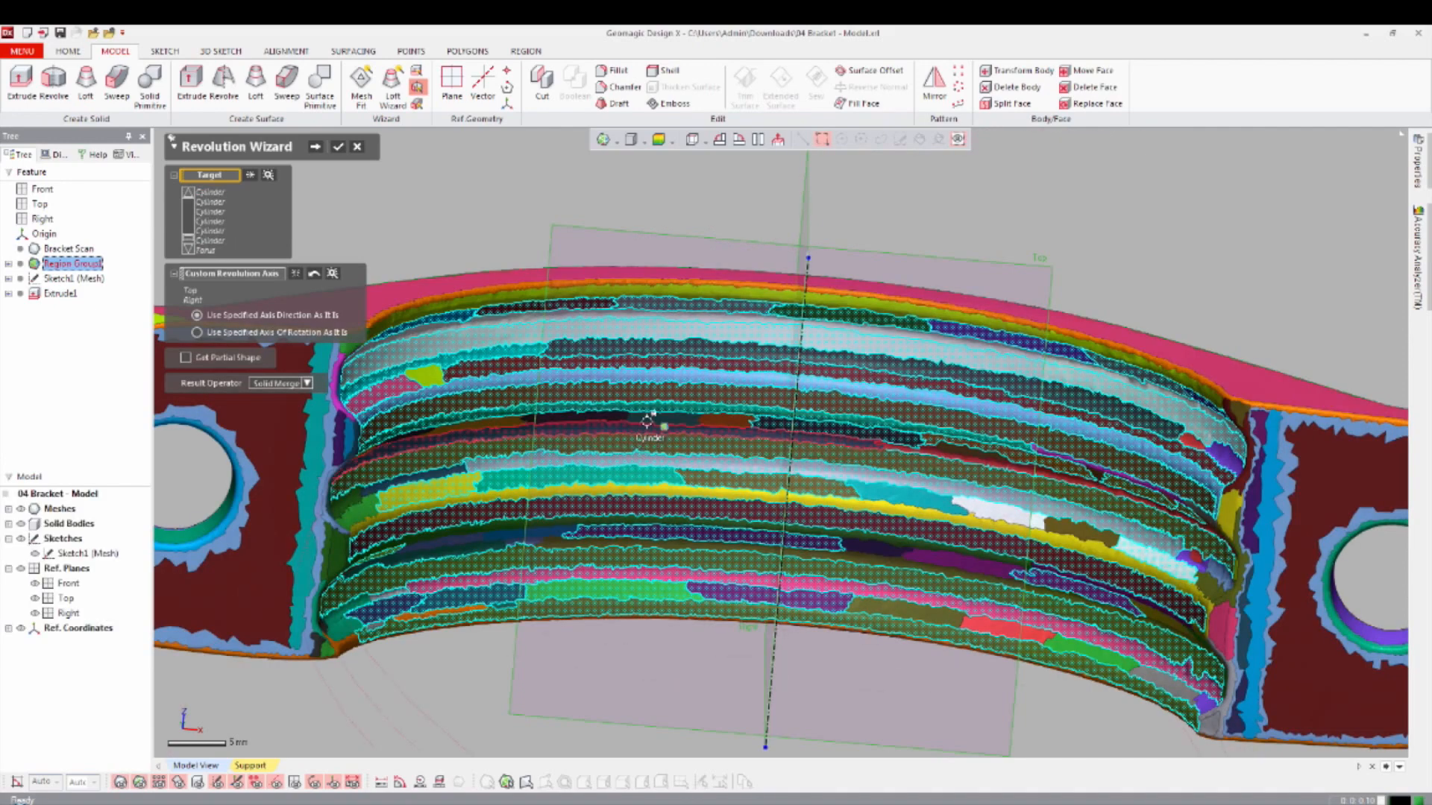
{"action": "left_click", "coordinate": [617, 534]}
{"action": "left_click", "coordinate": [637, 547]}
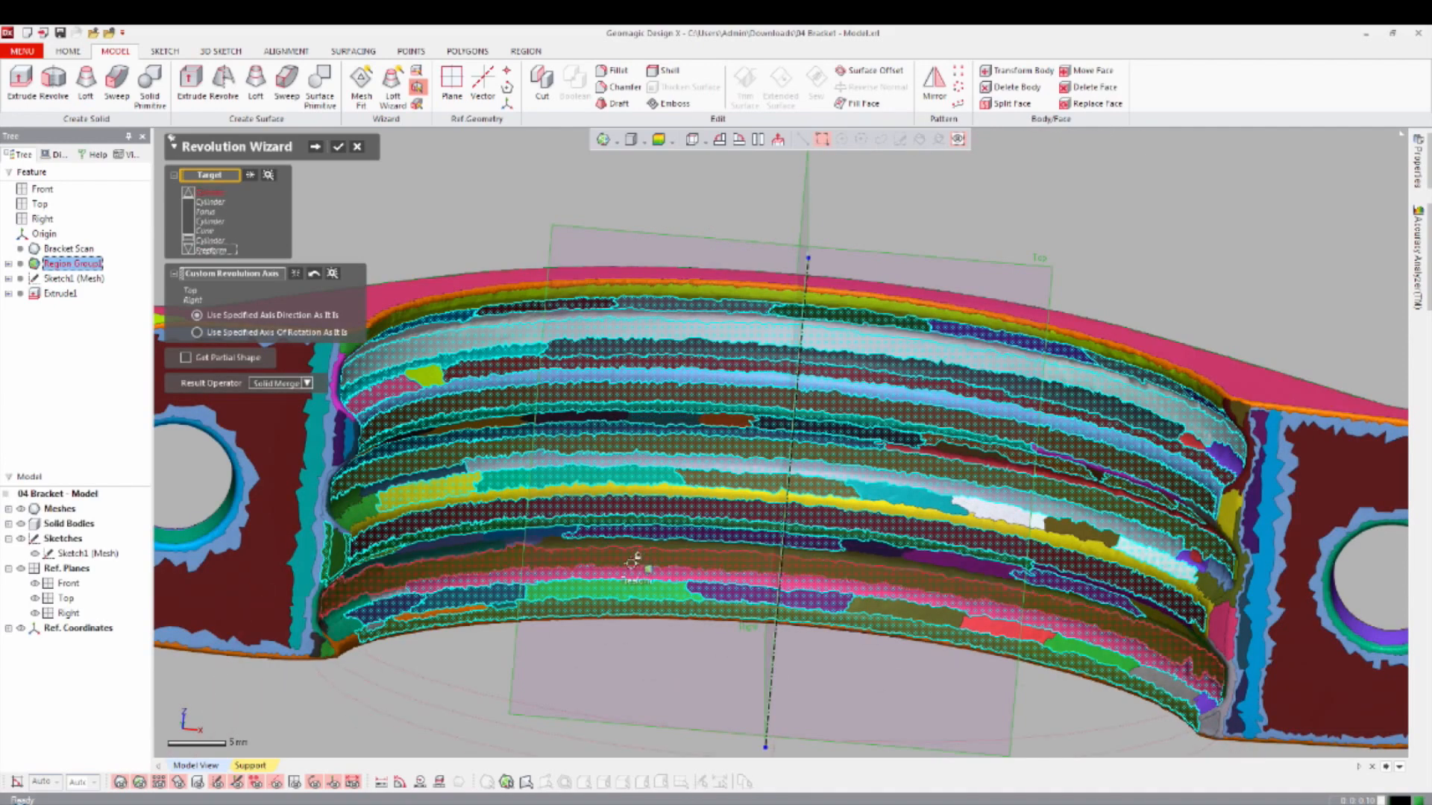
{"action": "left_click", "coordinate": [646, 543]}
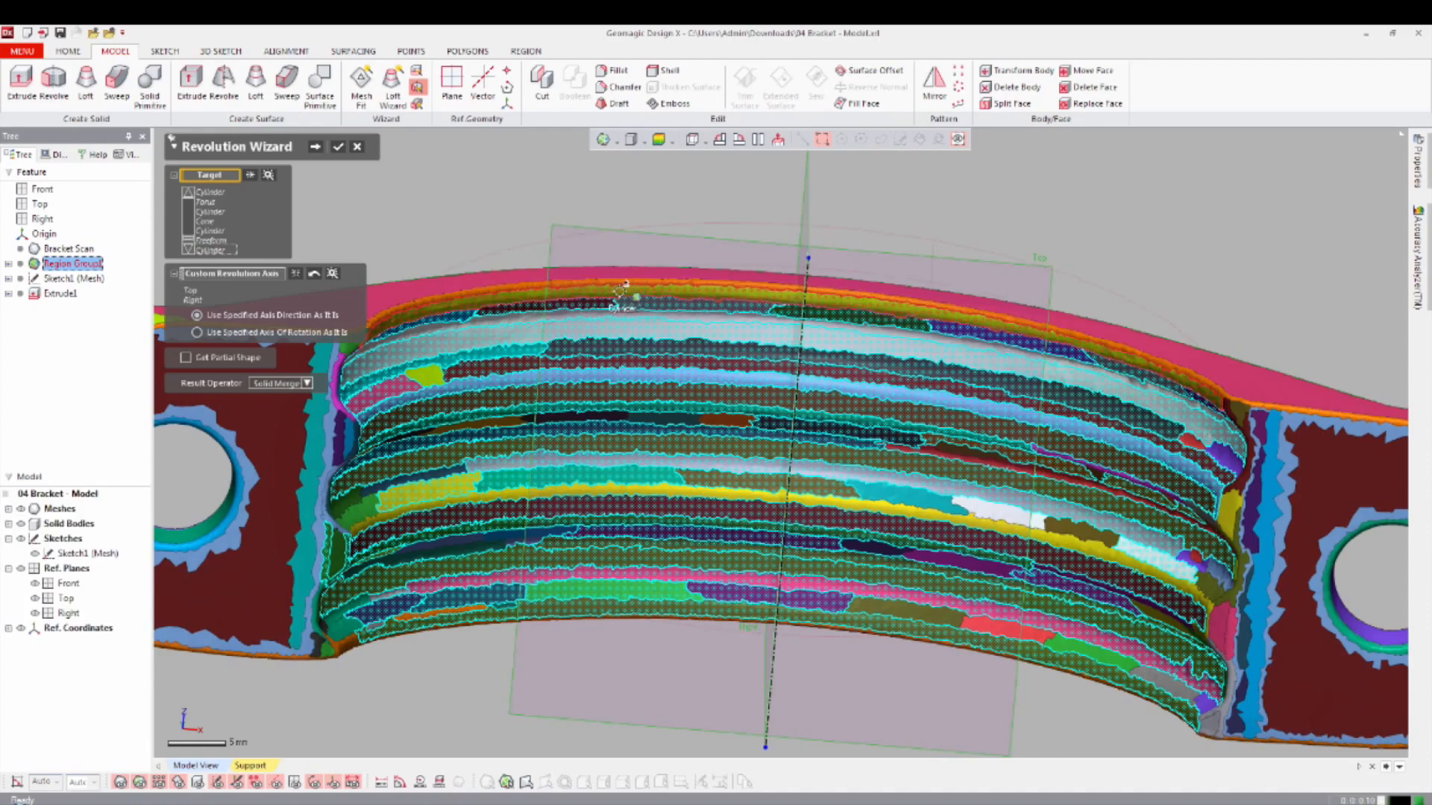
{"action": "left_click", "coordinate": [623, 287]}
Set the revolution's result operator to Solid Cut.
{"action": "scroll", "coordinate": [780, 443], "scroll_direction": "down", "scroll_amount": 3}
{"action": "right_click_drag", "start_coordinate": [986, 557], "coordinate": [953, 485]}
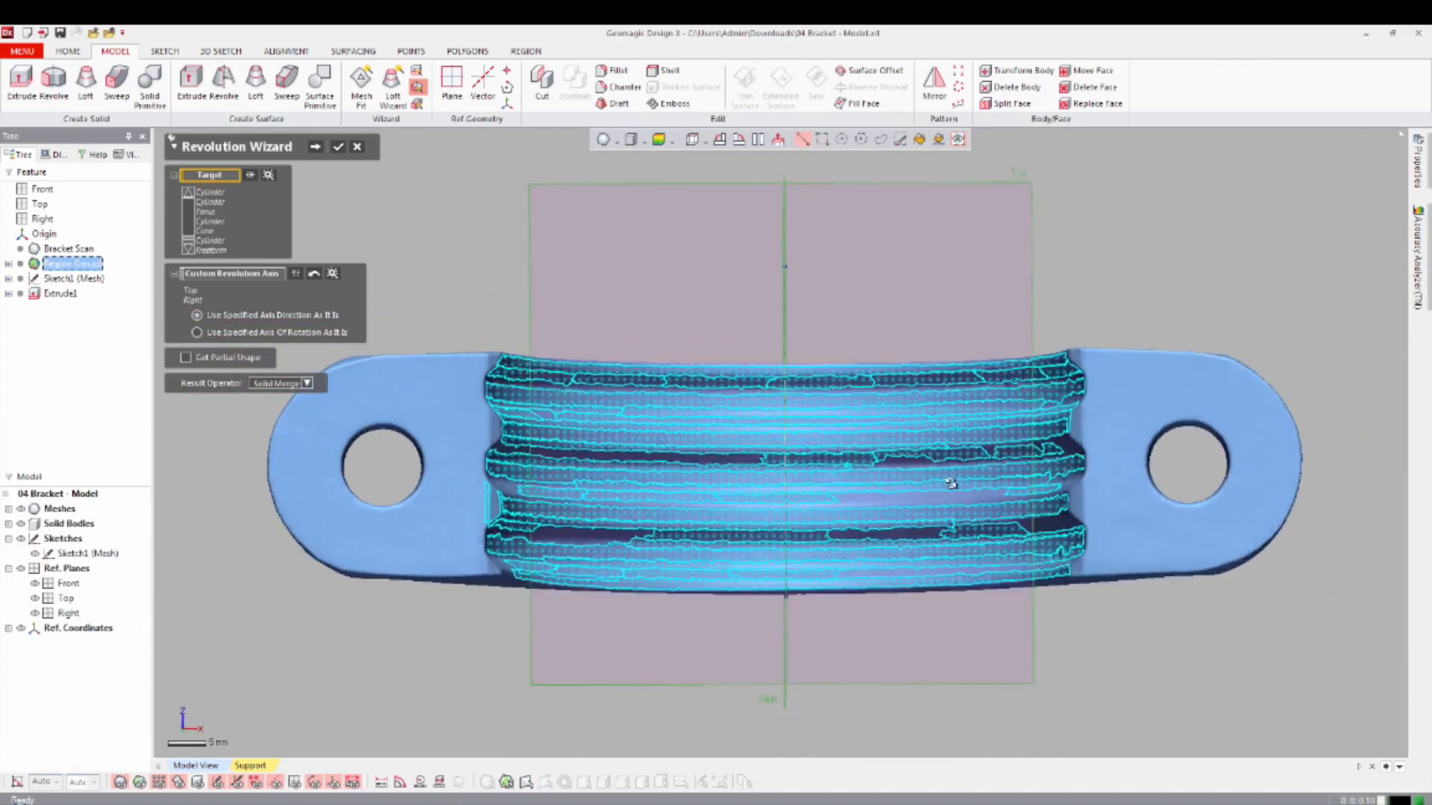
{"action": "scroll", "coordinate": [952, 485], "scroll_direction": "down", "scroll_amount": 2}
{"action": "left_click", "coordinate": [302, 386]}
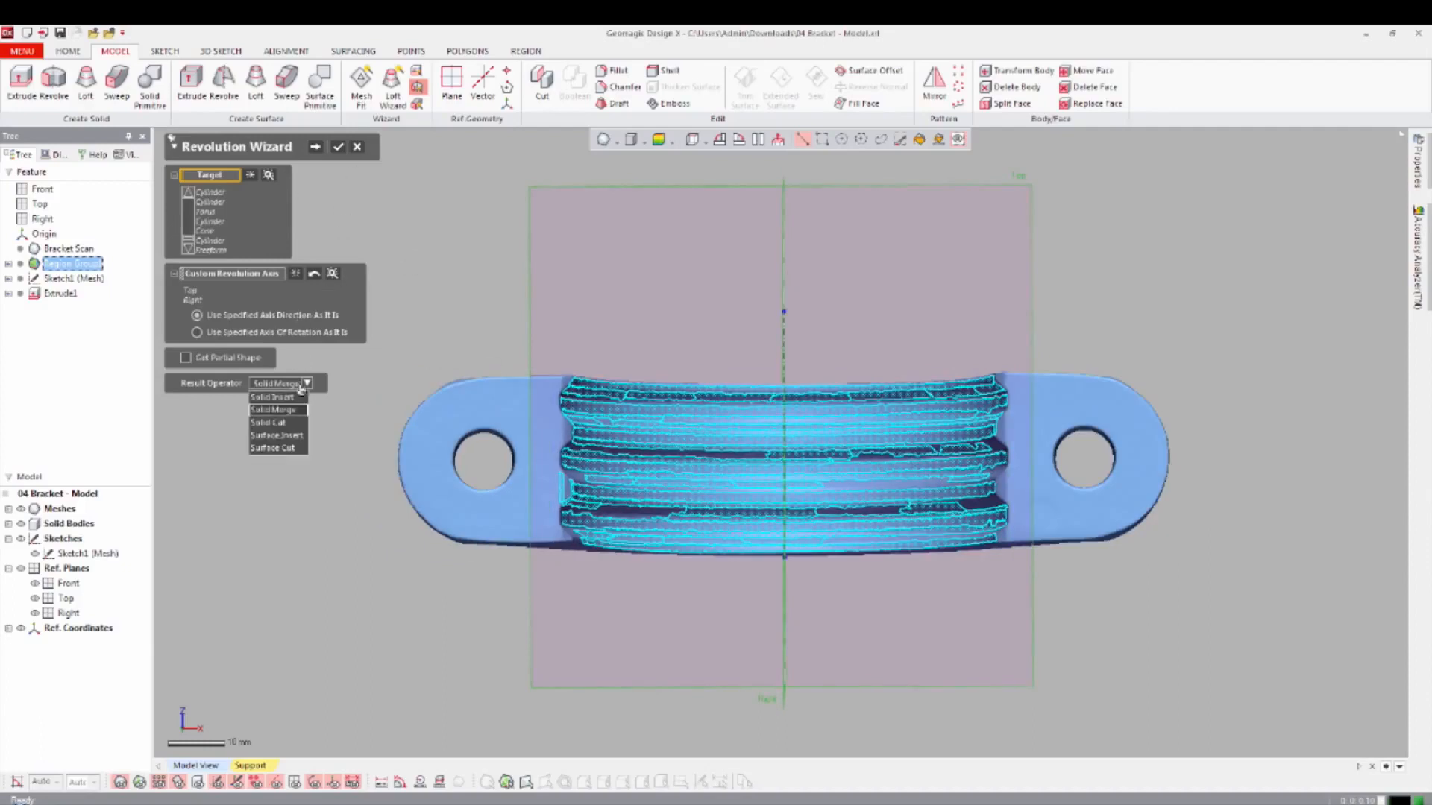
{"action": "left_click", "coordinate": [302, 427]}
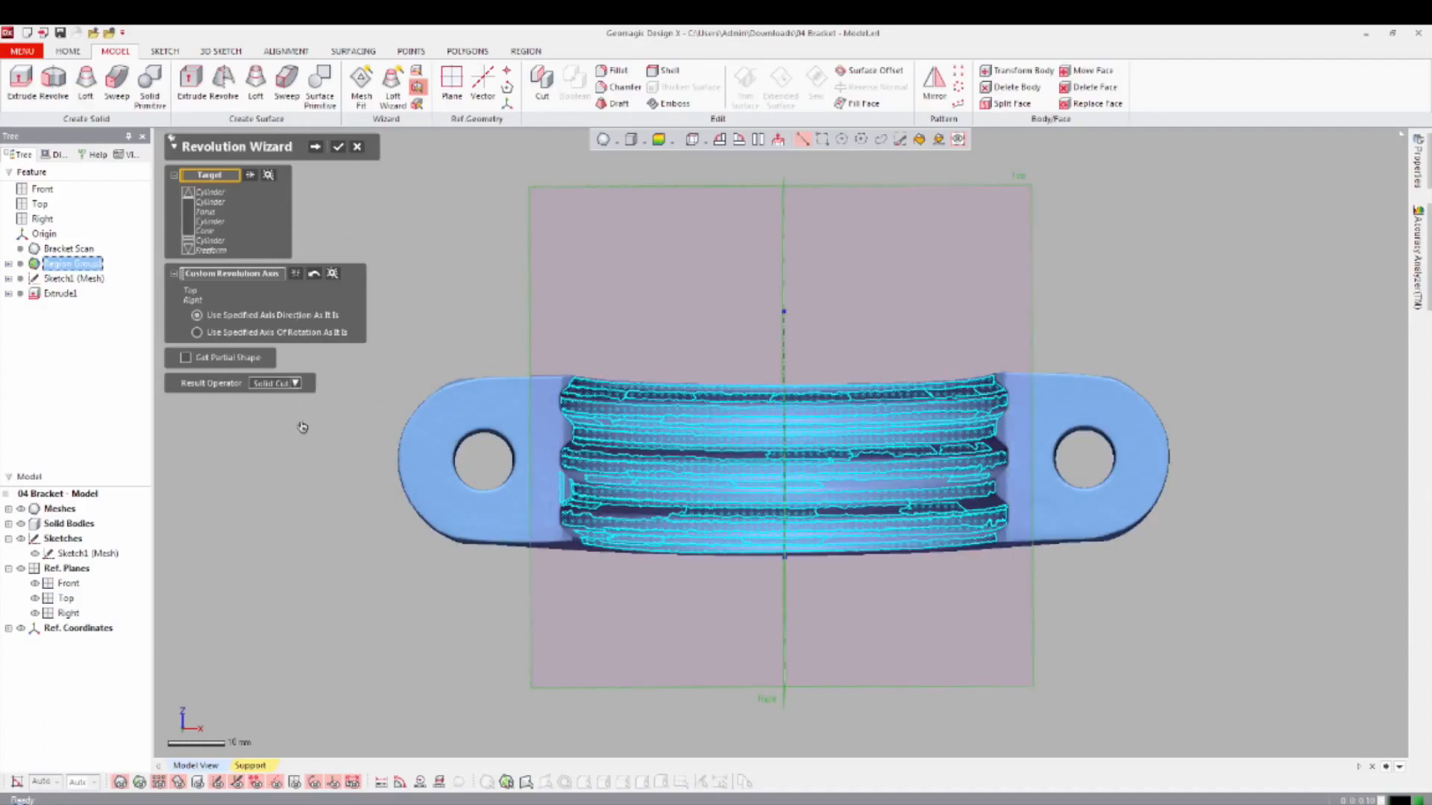
Generate the full 360° revolution preview from the groove regions and apply it as a cut in the solid block.
{"action": "left_click", "coordinate": [316, 148]}
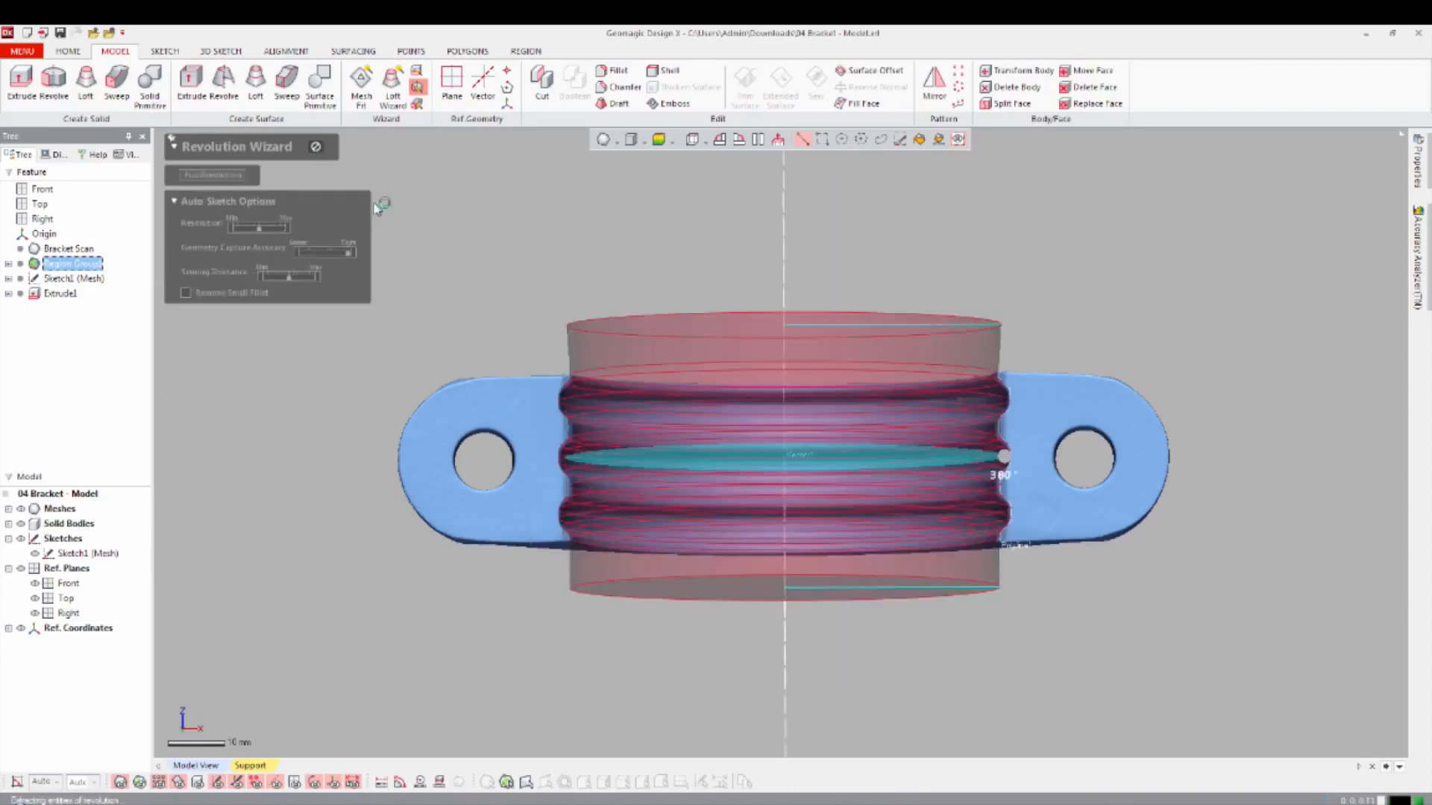
{"action": "scroll", "coordinate": [809, 512], "scroll_direction": "down", "scroll_amount": 2}
{"action": "scroll", "coordinate": [821, 464], "scroll_direction": "up", "scroll_amount": 2}
{"action": "right_click_drag", "start_coordinate": [821, 464], "coordinate": [858, 470]}
{"action": "left_click", "coordinate": [344, 147]}
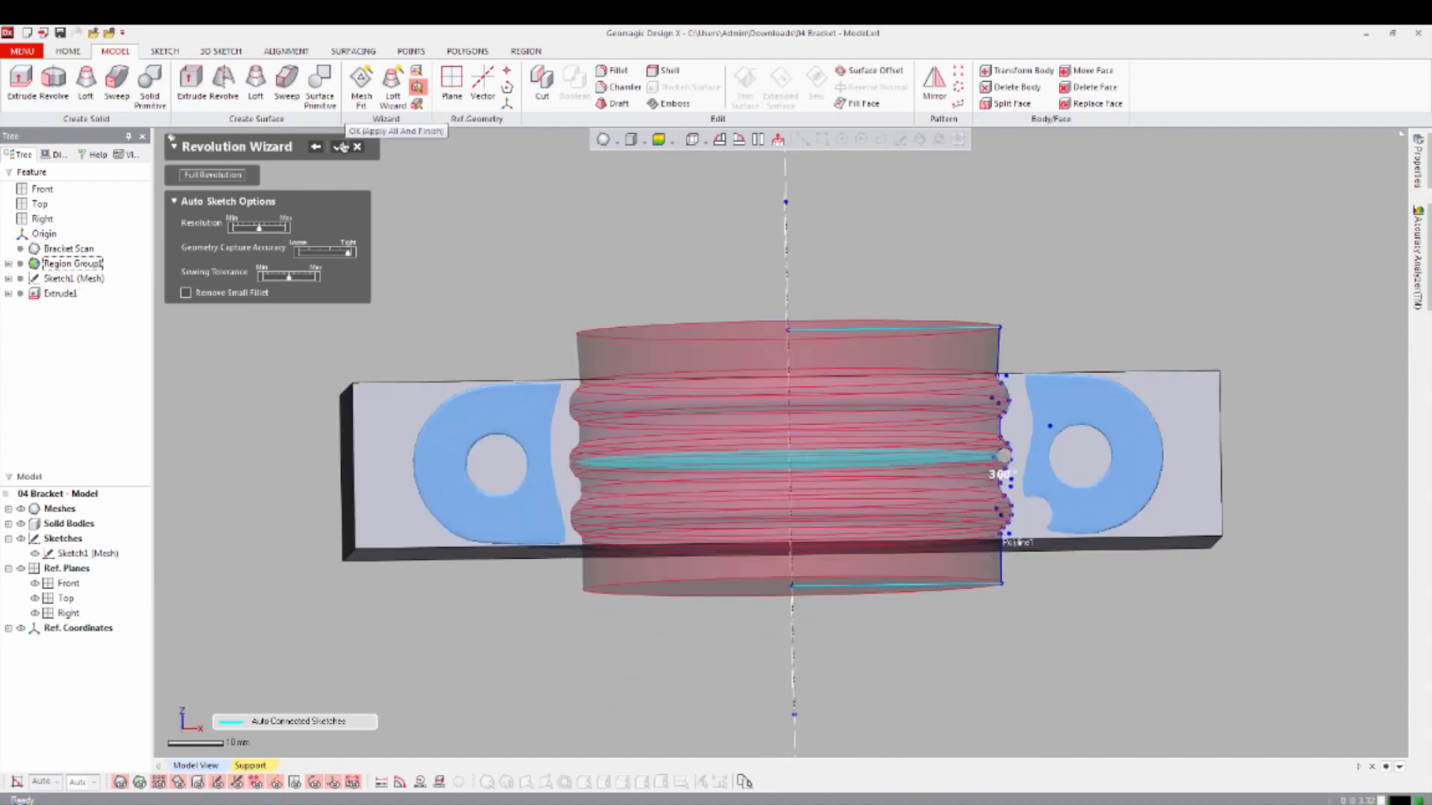
Start the Extrusion Wizard from the bracket's flat arch-shaped side-face region.
{"action": "right_click_drag", "start_coordinate": [718, 290], "coordinate": [868, 627]}
{"action": "key", "text": "ctrl+2"}
{"action": "right_click_drag", "start_coordinate": [846, 444], "coordinate": [892, 543]}
{"action": "key", "text": "ctrl+5"}
{"action": "scroll", "coordinate": [745, 406], "scroll_direction": "up", "scroll_amount": 5}
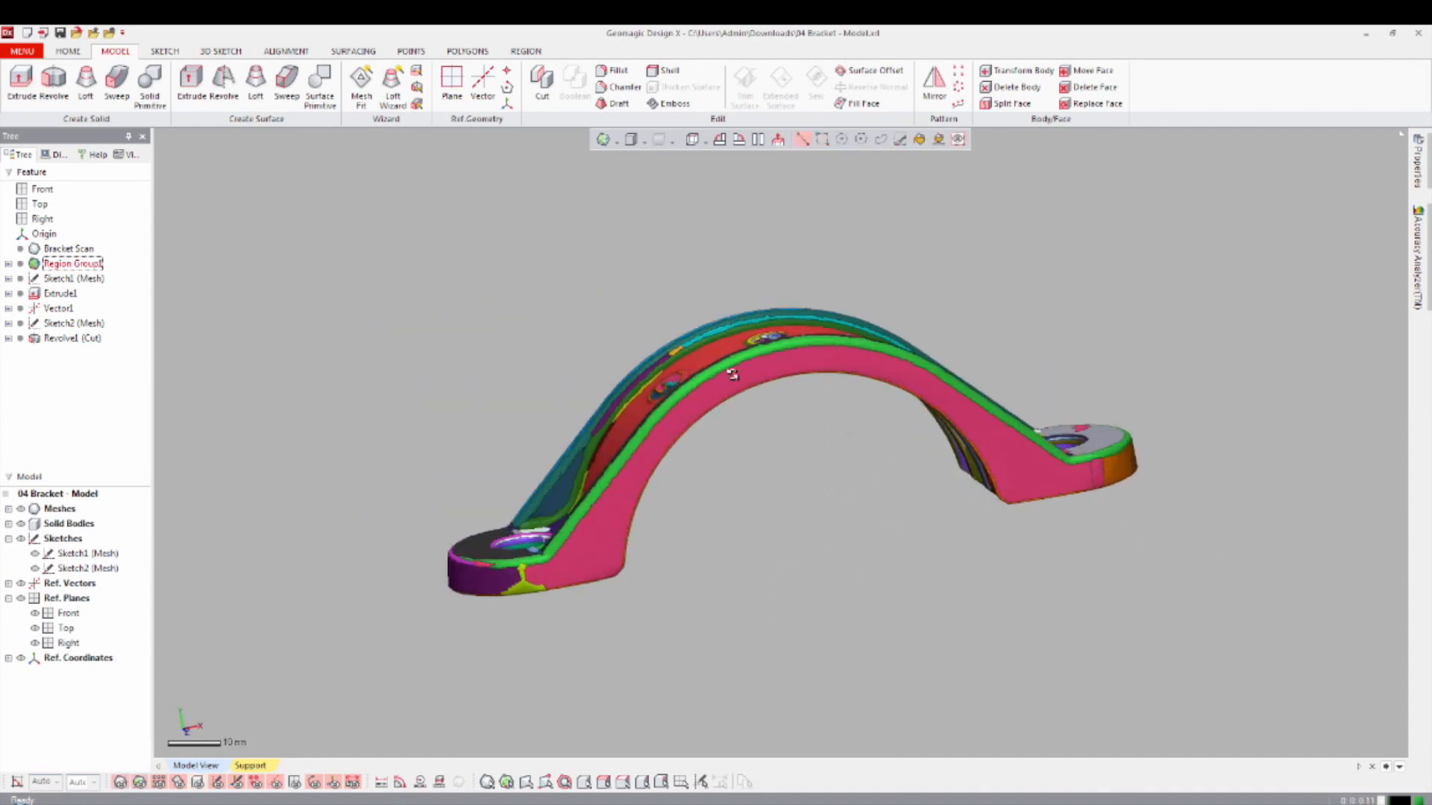
{"action": "right_click_drag", "start_coordinate": [756, 362], "coordinate": [762, 337]}
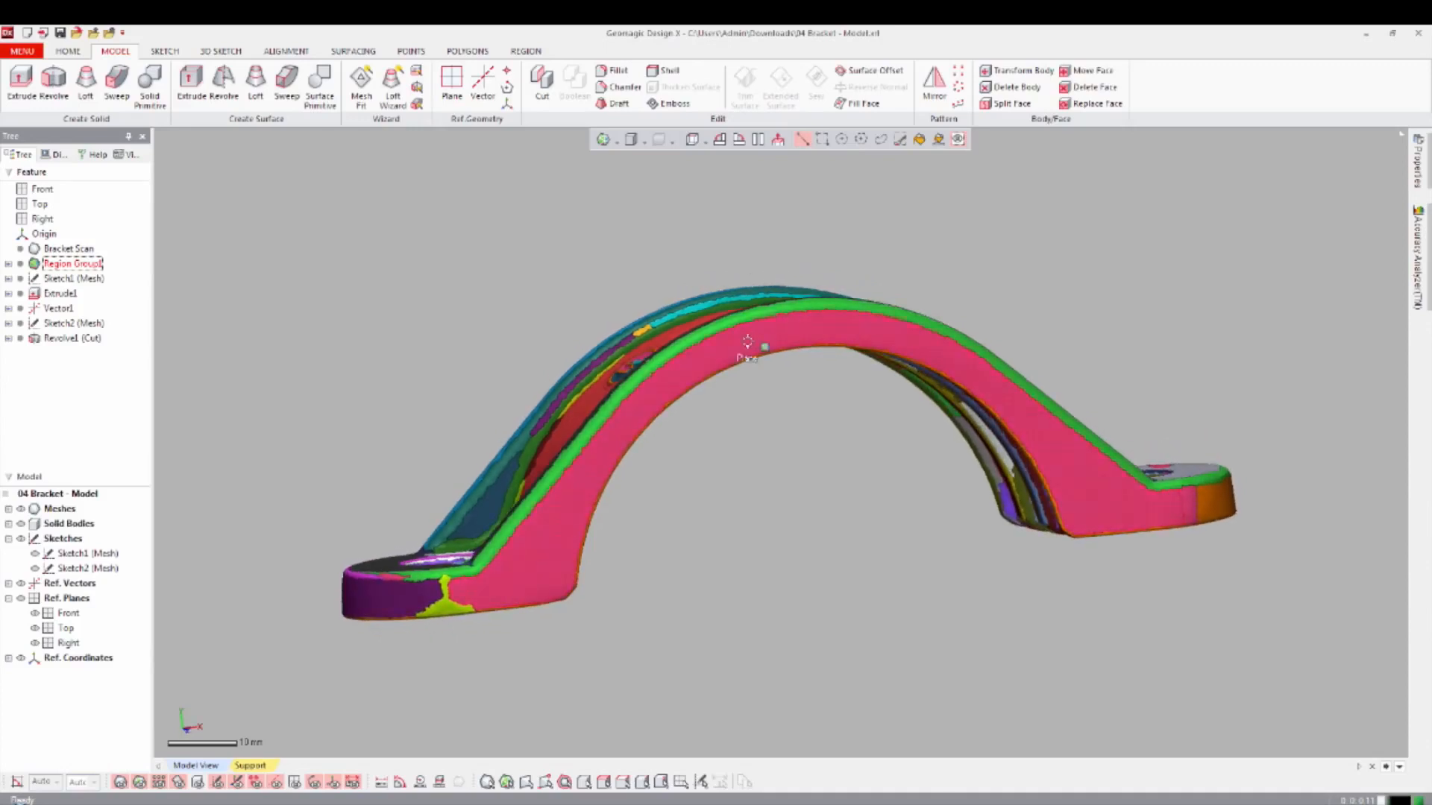
{"action": "left_click", "coordinate": [739, 349]}
{"action": "right_click", "coordinate": [734, 351]}
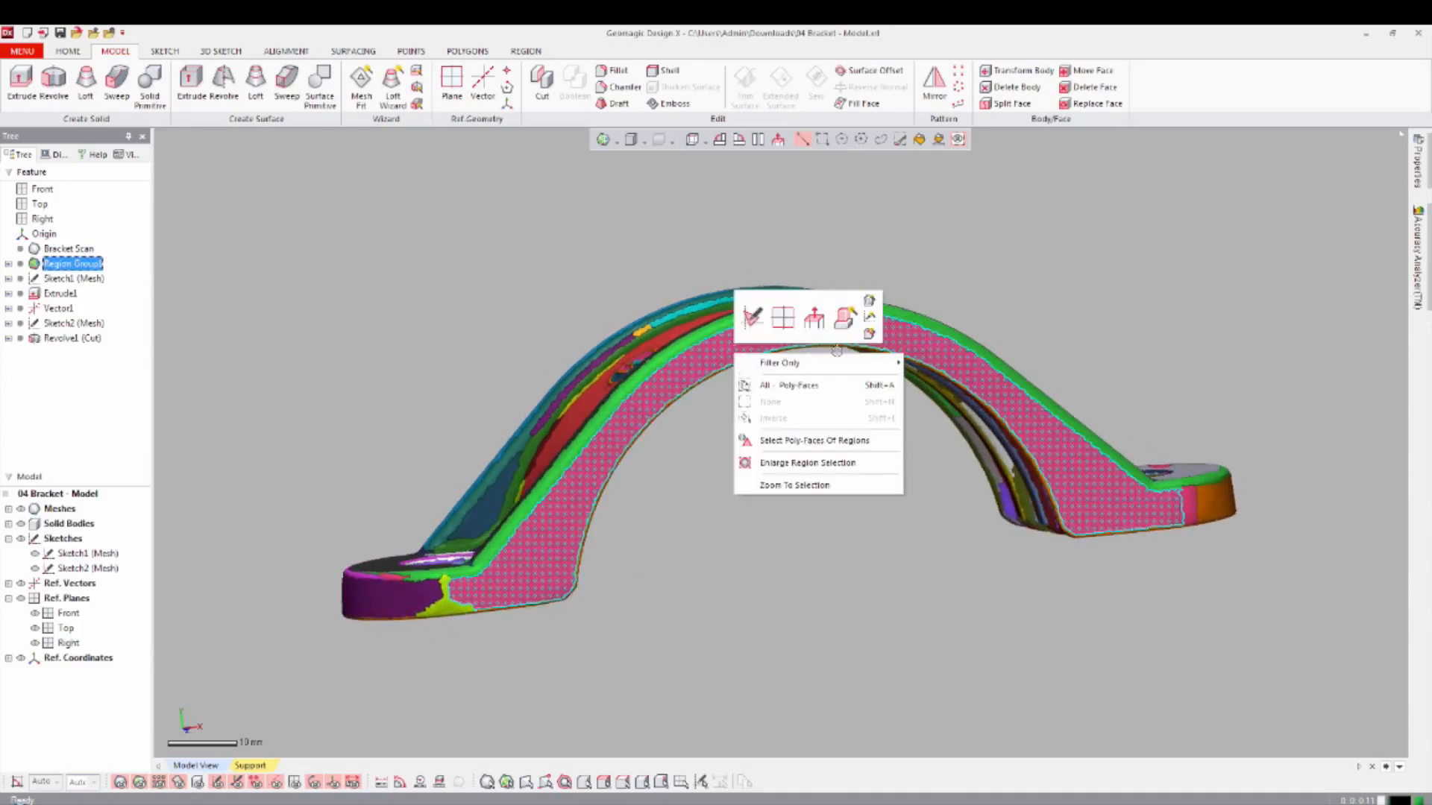
{"action": "left_click", "coordinate": [844, 318]}
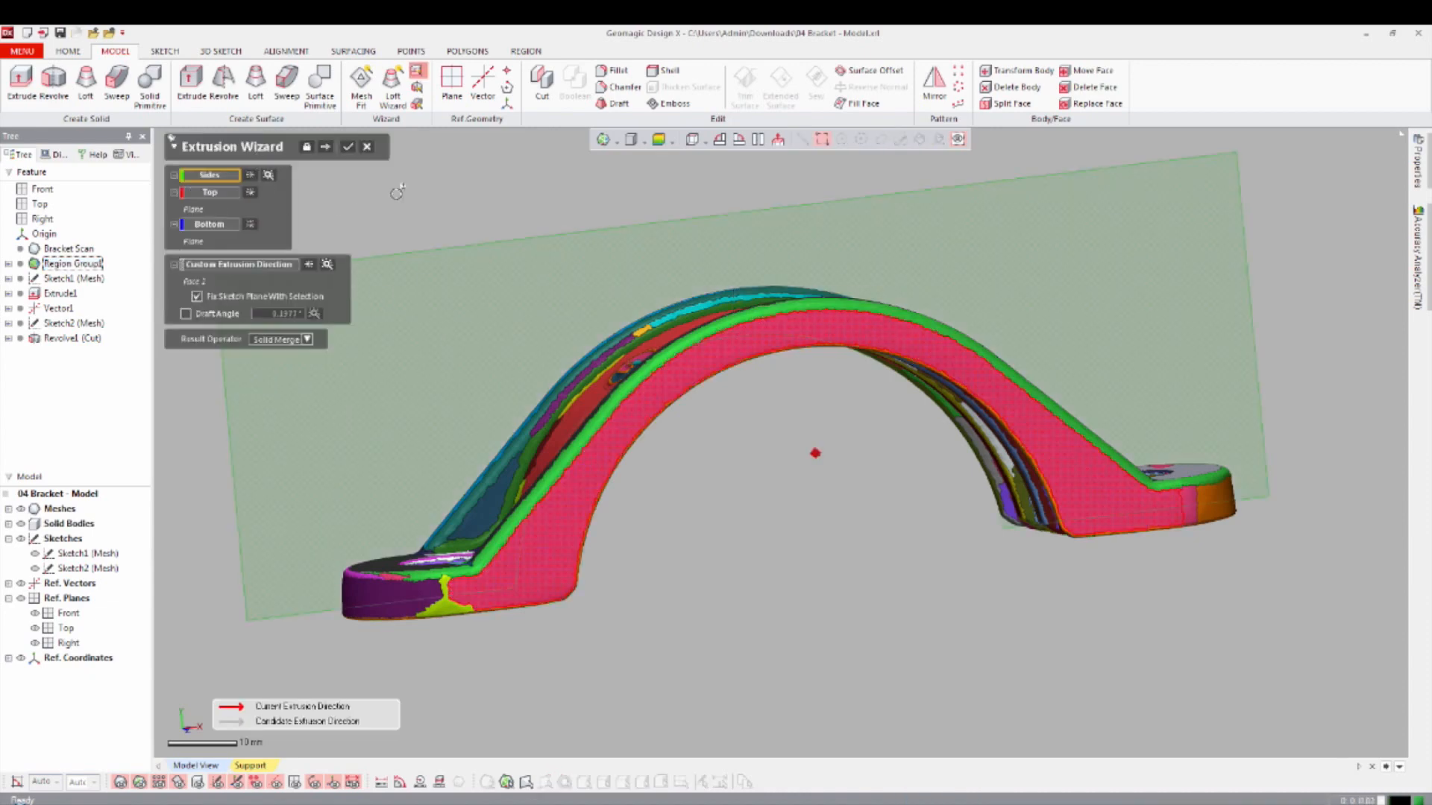
Add the two arch rim regions and both foot top faces as extrusion sides, and set the result operator to Solid Cut.
{"action": "right_click_drag", "start_coordinate": [531, 200], "coordinate": [775, 343]}
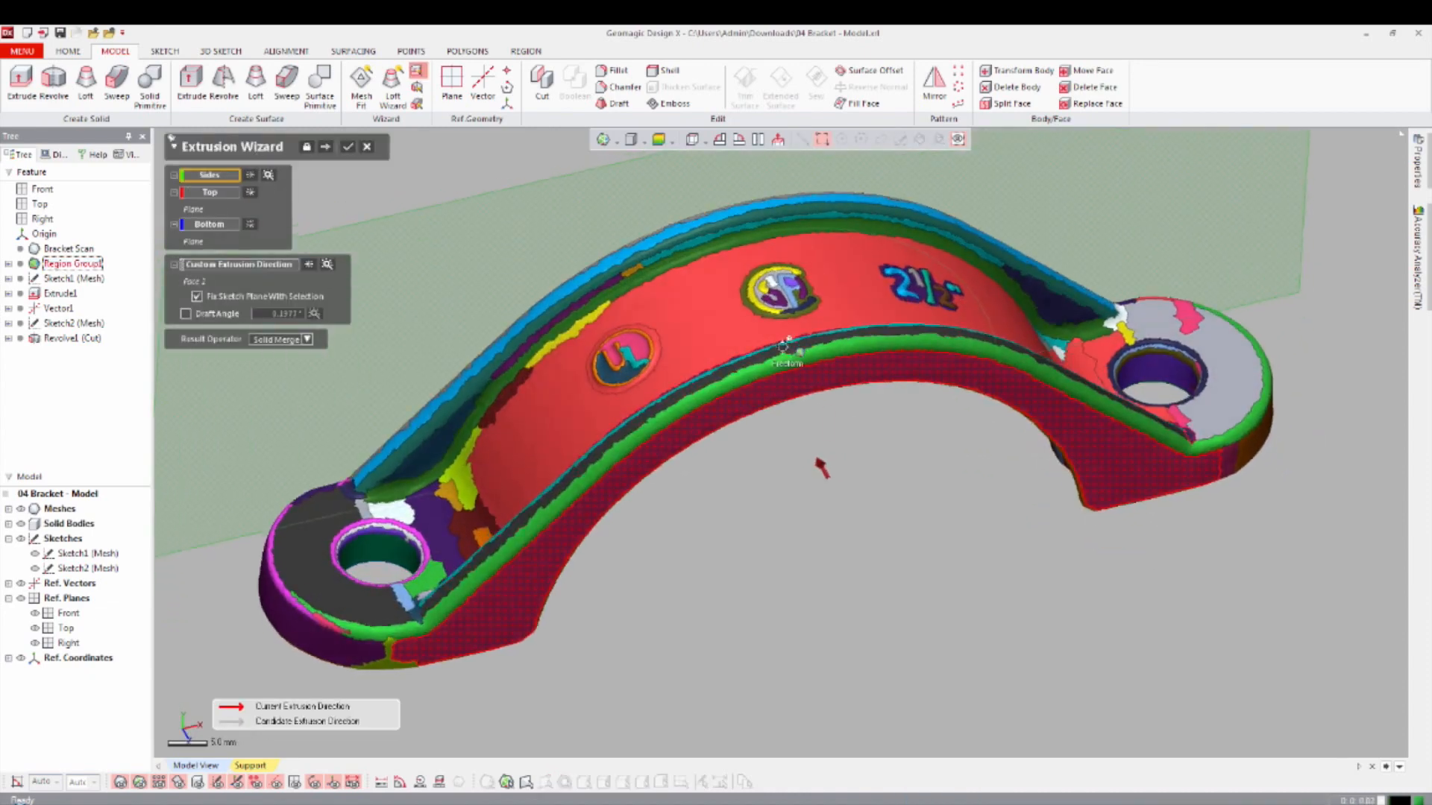
{"action": "left_click", "coordinate": [784, 348]}
{"action": "left_click", "coordinate": [703, 216]}
{"action": "left_click", "coordinate": [314, 525]}
{"action": "left_click", "coordinate": [1223, 373]}
{"action": "scroll", "coordinate": [965, 443], "scroll_direction": "down", "scroll_amount": 3}
{"action": "left_click", "coordinate": [306, 383]}
{"action": "left_click", "coordinate": [282, 431]}
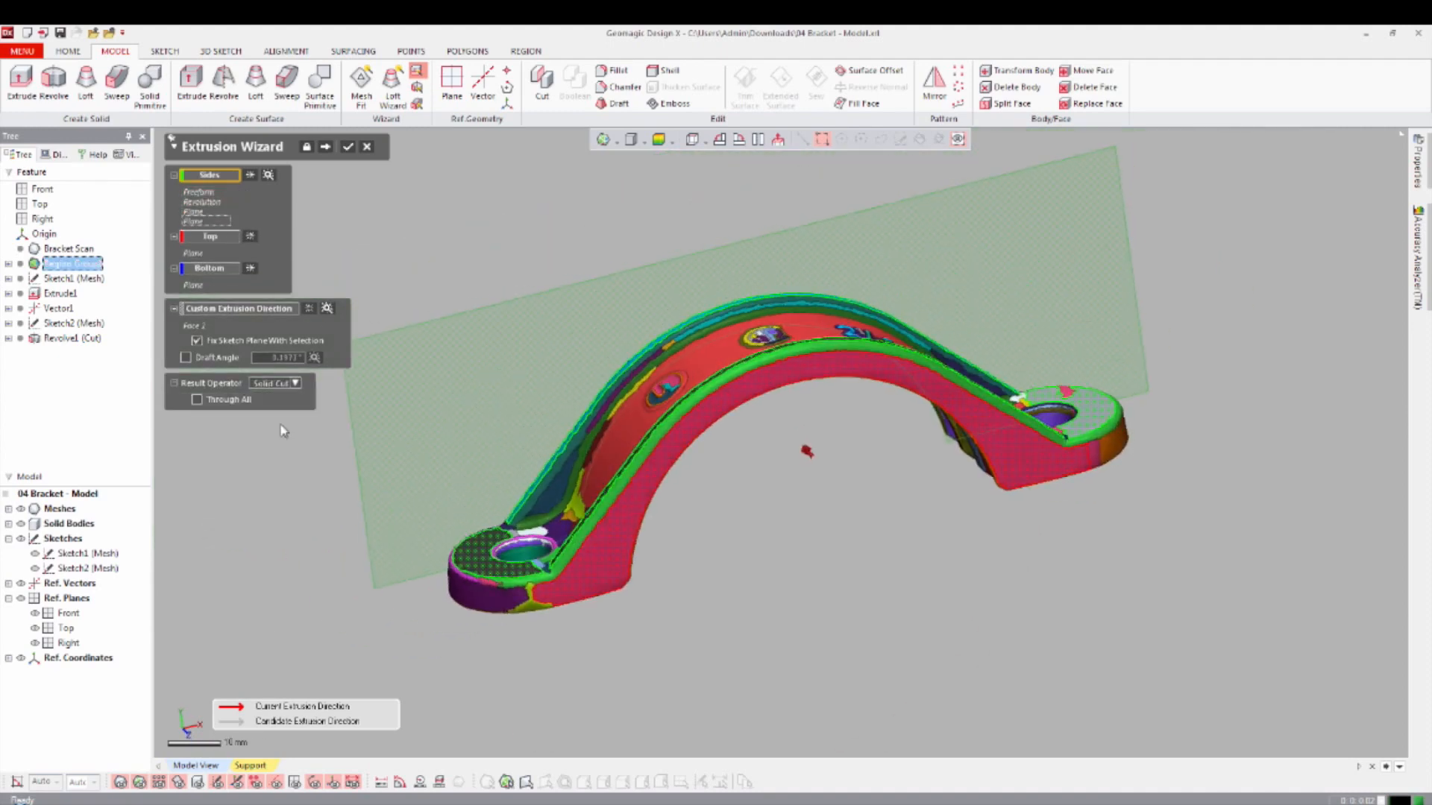
Clear the extrusion's Top and Bottom targets and set it to cut through all along the Front plane's direction.
{"action": "left_click", "coordinate": [250, 268]}
{"action": "left_click", "coordinate": [250, 236]}
{"action": "left_click", "coordinate": [231, 280]}
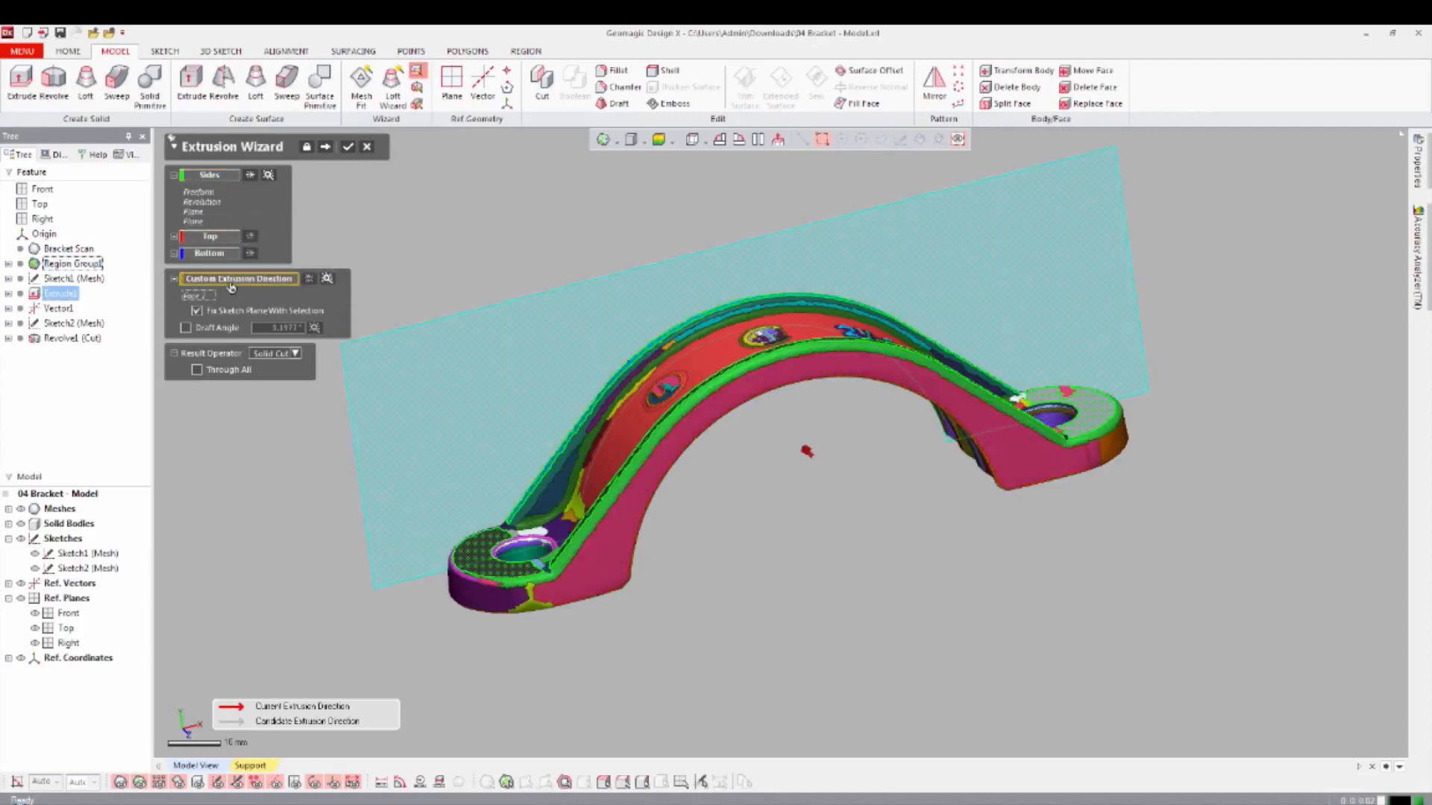
{"action": "left_click", "coordinate": [41, 189]}
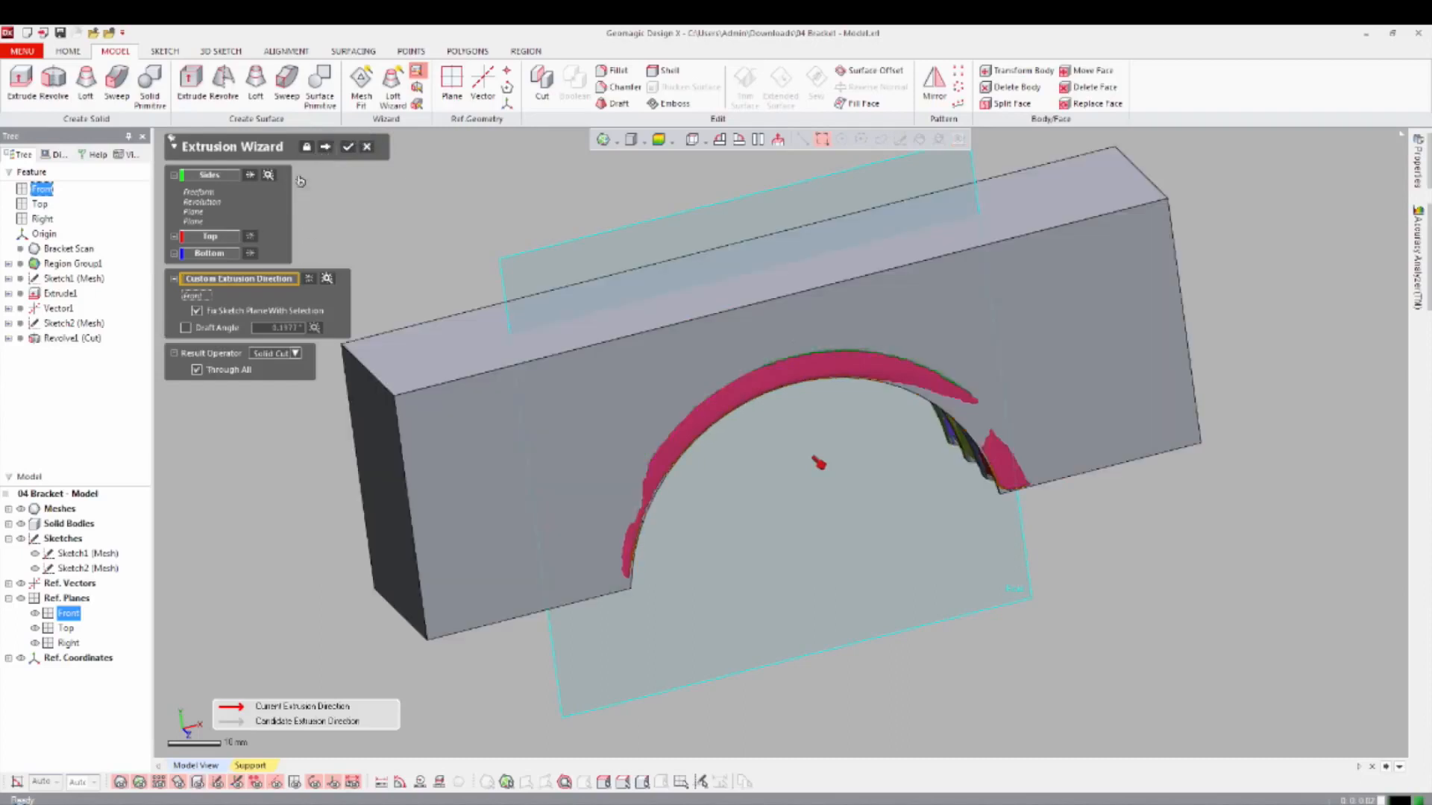
Generate the outer-profile extrusion preview and apply it as a cut in the solid block.
{"action": "left_click", "coordinate": [327, 148]}
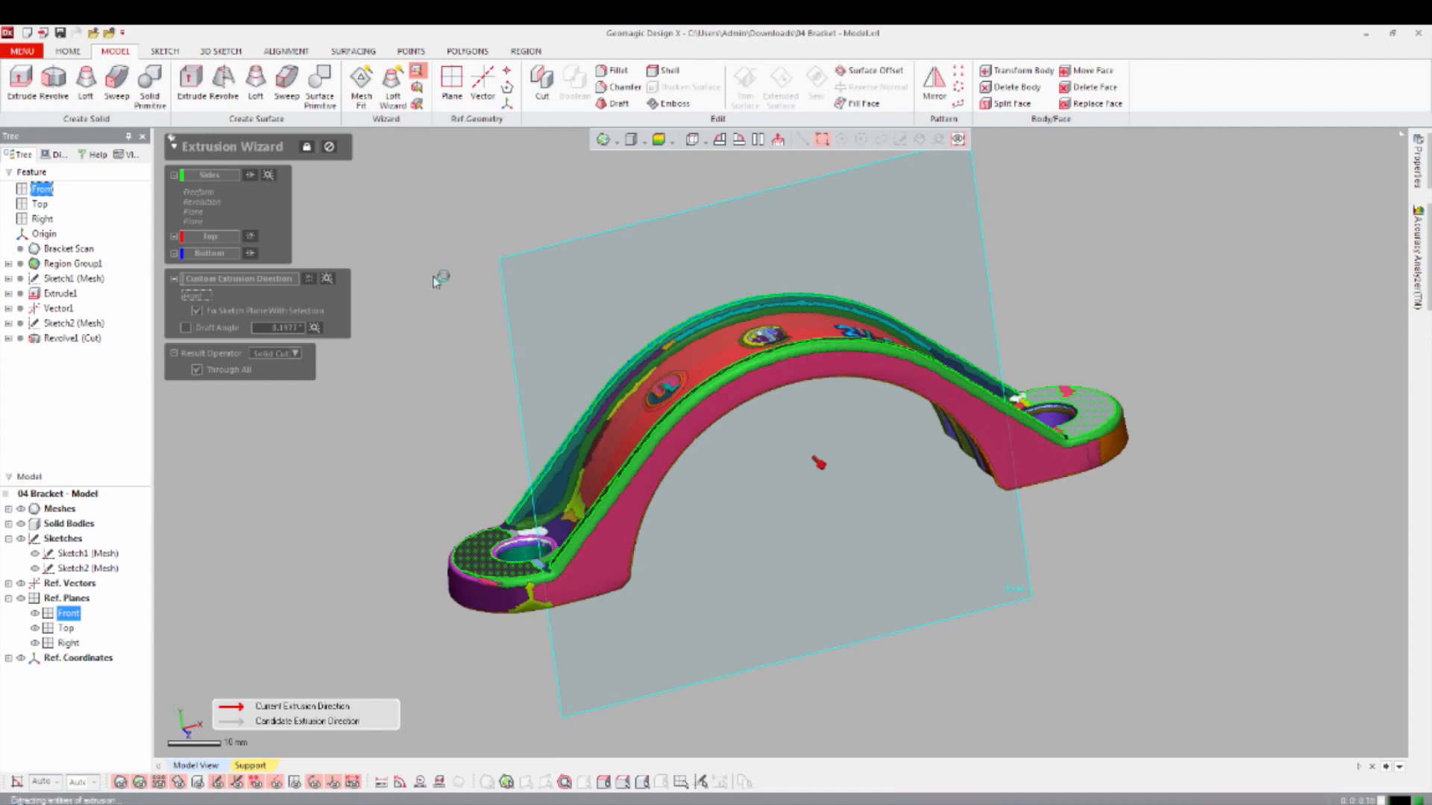
{"action": "scroll", "coordinate": [738, 486], "scroll_direction": "down", "scroll_amount": 4}
{"action": "scroll", "coordinate": [792, 561], "scroll_direction": "up", "scroll_amount": 2}
{"action": "mouse_move", "coordinate": [793, 561]}
{"action": "right_mouse_down"}
{"action": "mouse_move", "coordinate": [681, 493]}
{"action": "mouse_move", "coordinate": [620, 492]}
{"action": "mouse_move", "coordinate": [754, 524]}
{"action": "mouse_move", "coordinate": [774, 567]}
{"action": "right_mouse_up"}
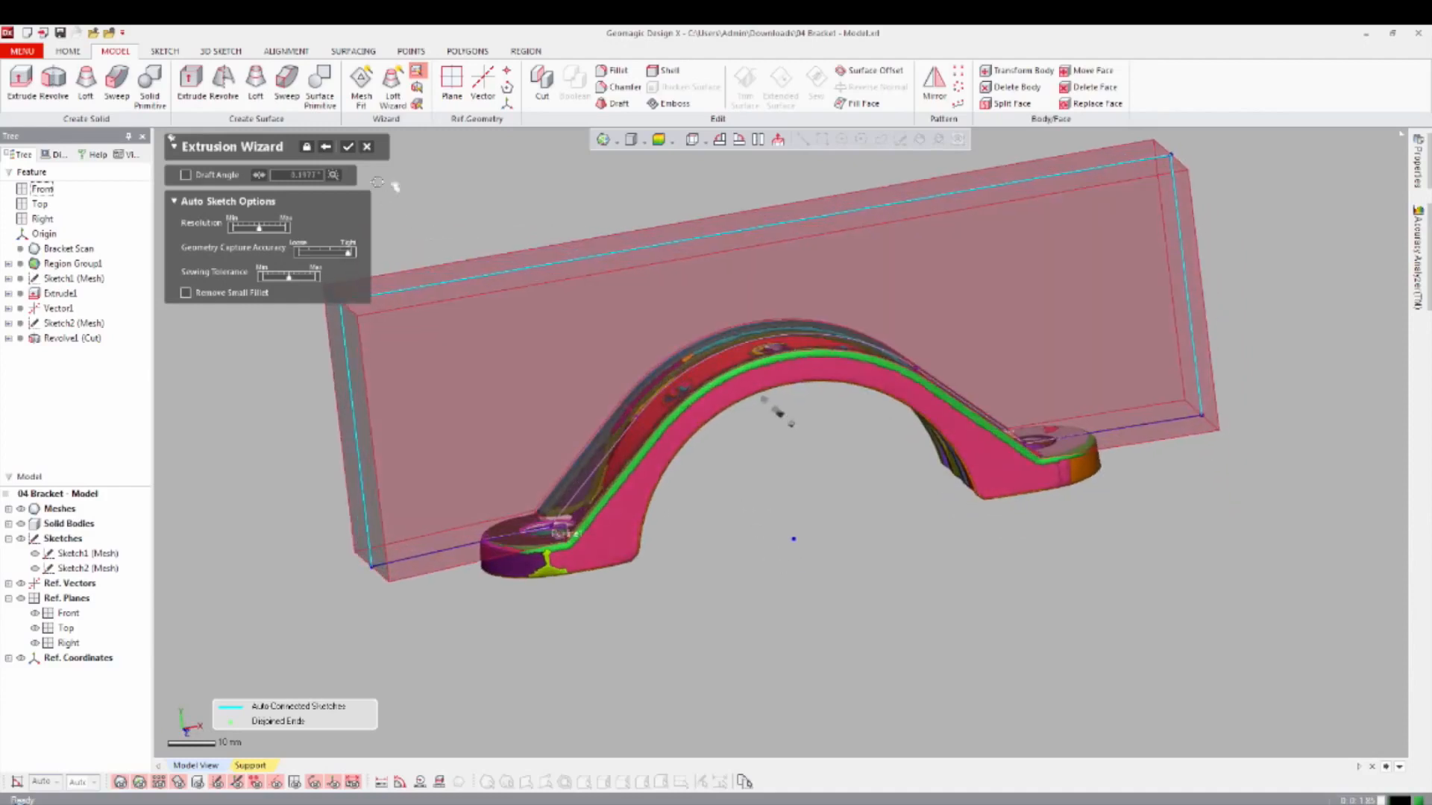
{"action": "left_click", "coordinate": [347, 148]}
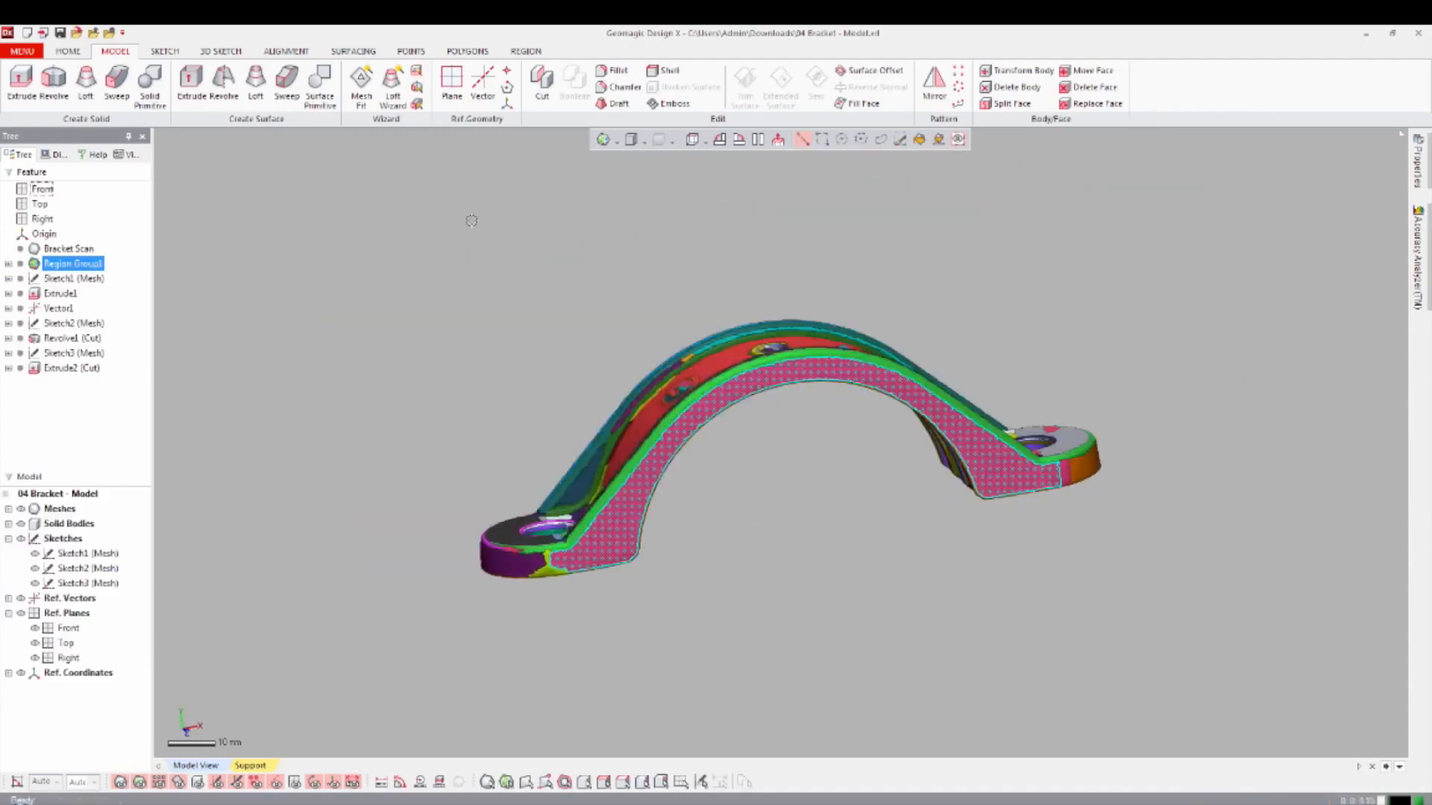
Edit the outer-profile cut's sketch and constrain its right foot line to be horizontal.
{"action": "right_click_drag", "start_coordinate": [710, 425], "coordinate": [955, 560]}
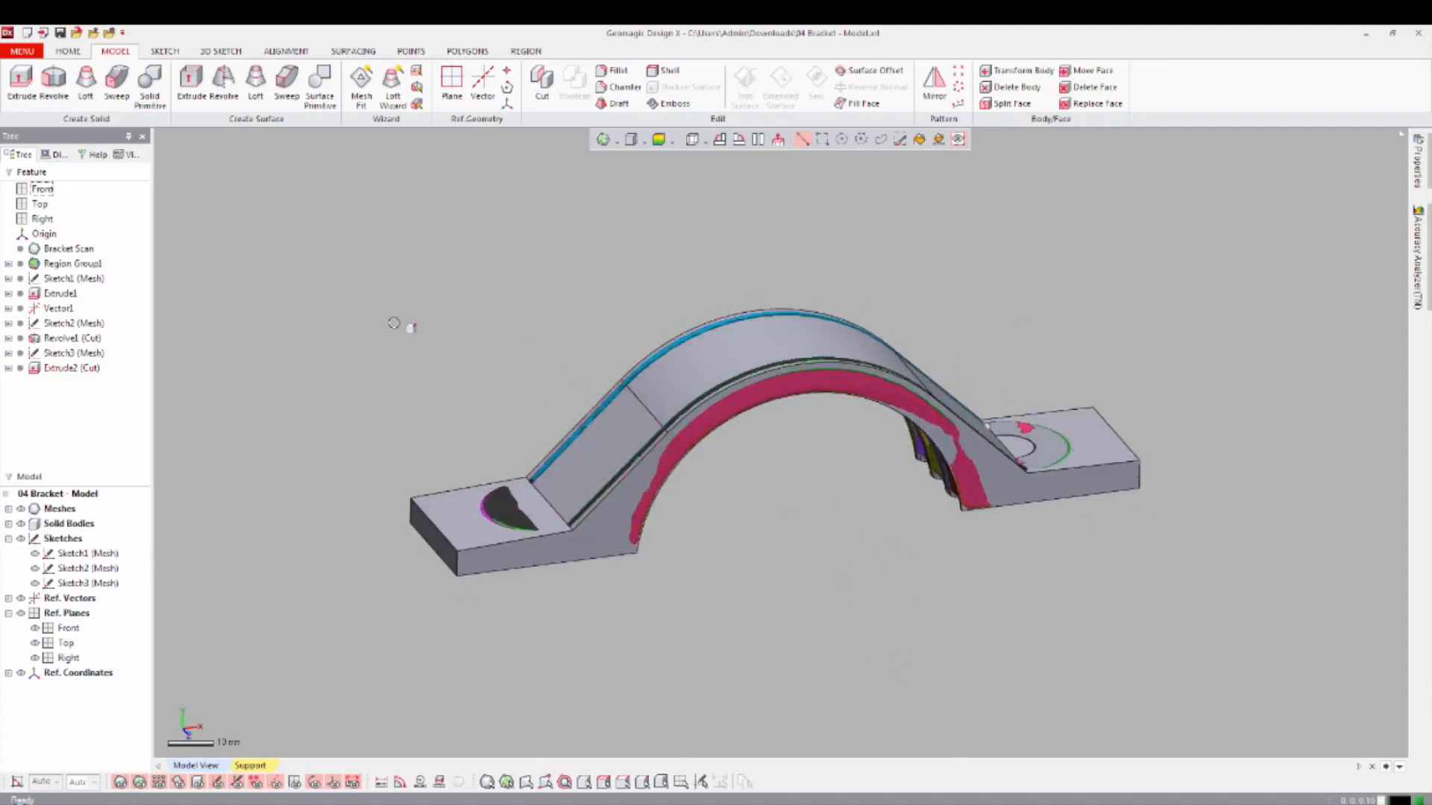
{"action": "right_click", "coordinate": [77, 354]}
{"action": "left_click", "coordinate": [88, 363]}
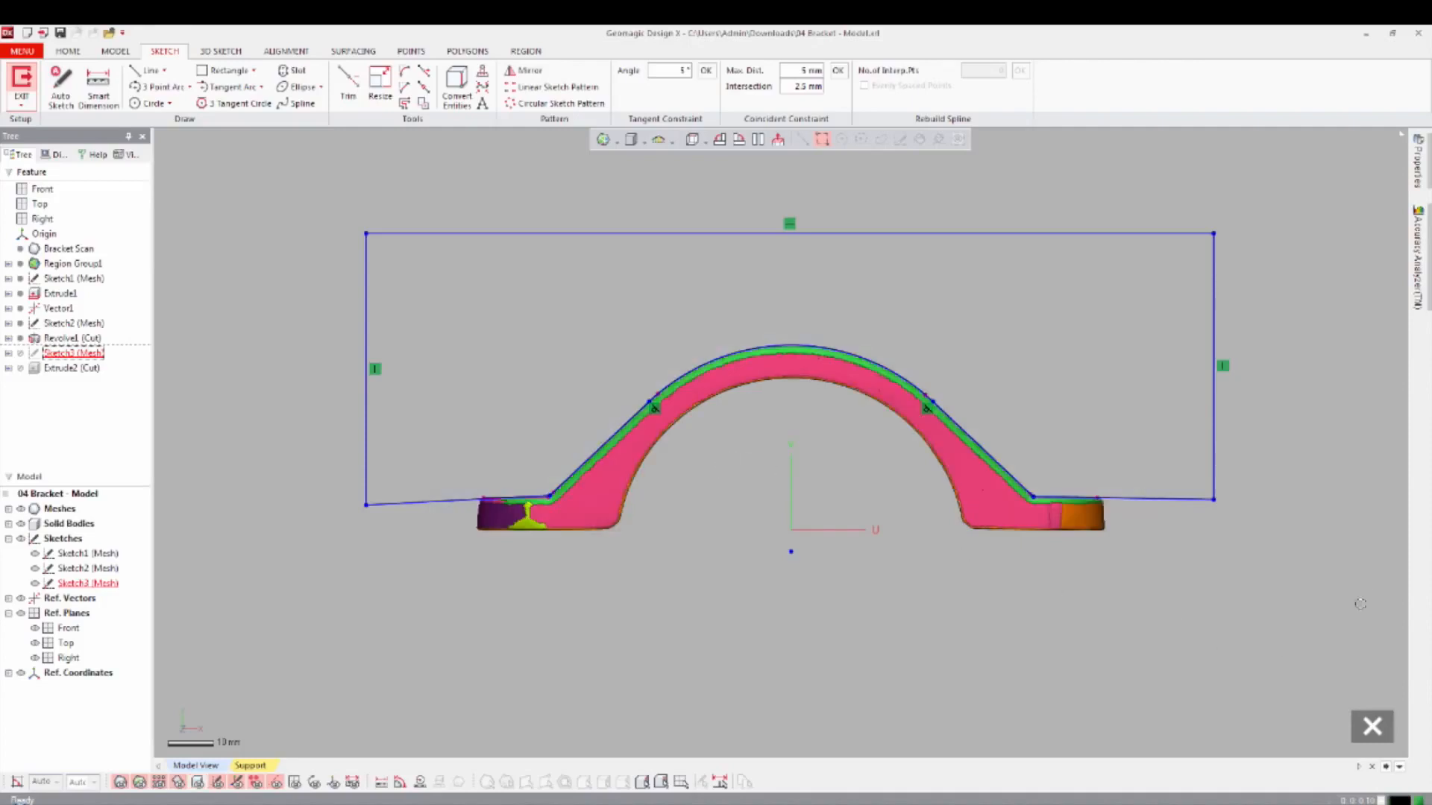
{"action": "right_click", "coordinate": [1165, 499]}
{"action": "left_click", "coordinate": [1178, 467]}
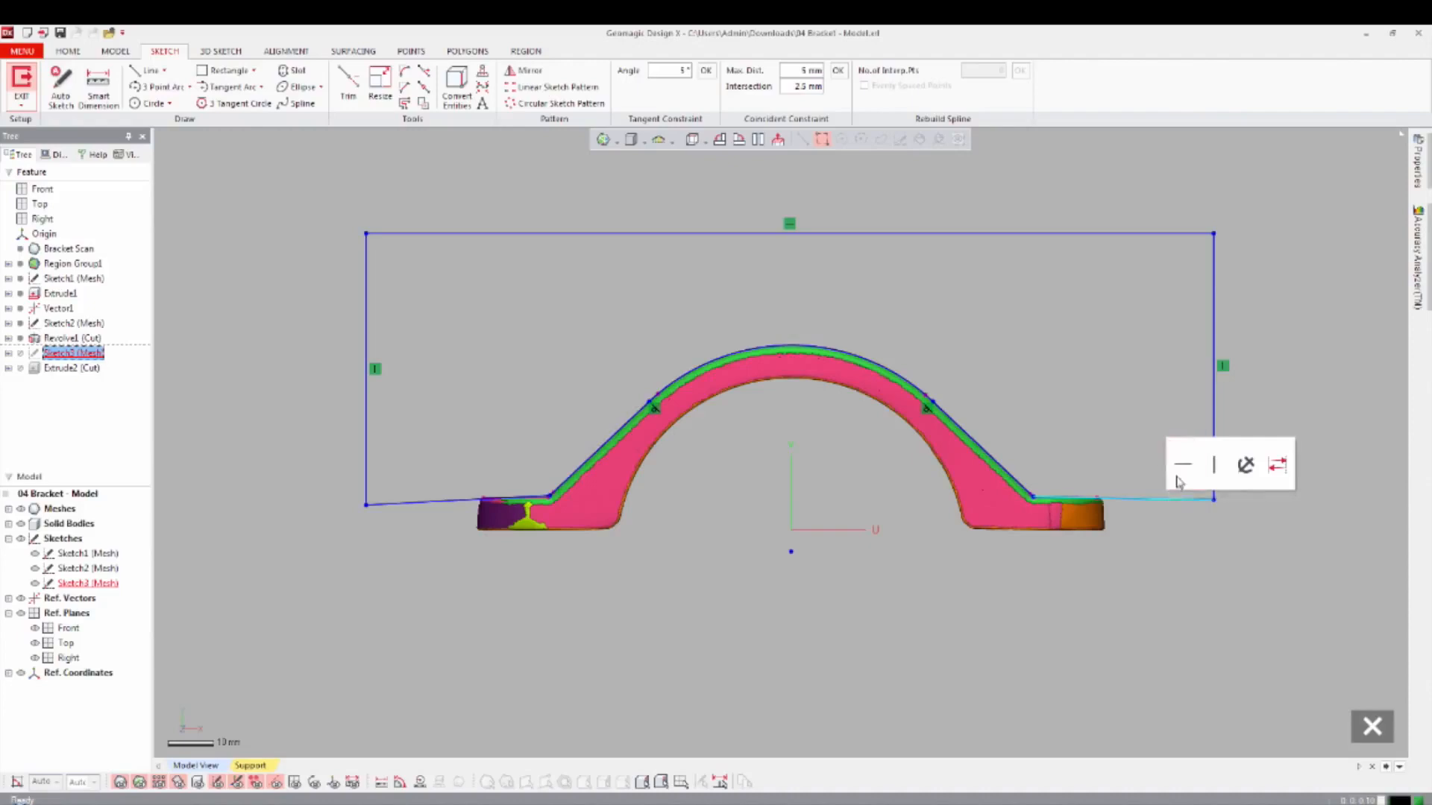
{"action": "left_click", "coordinate": [1097, 412]}
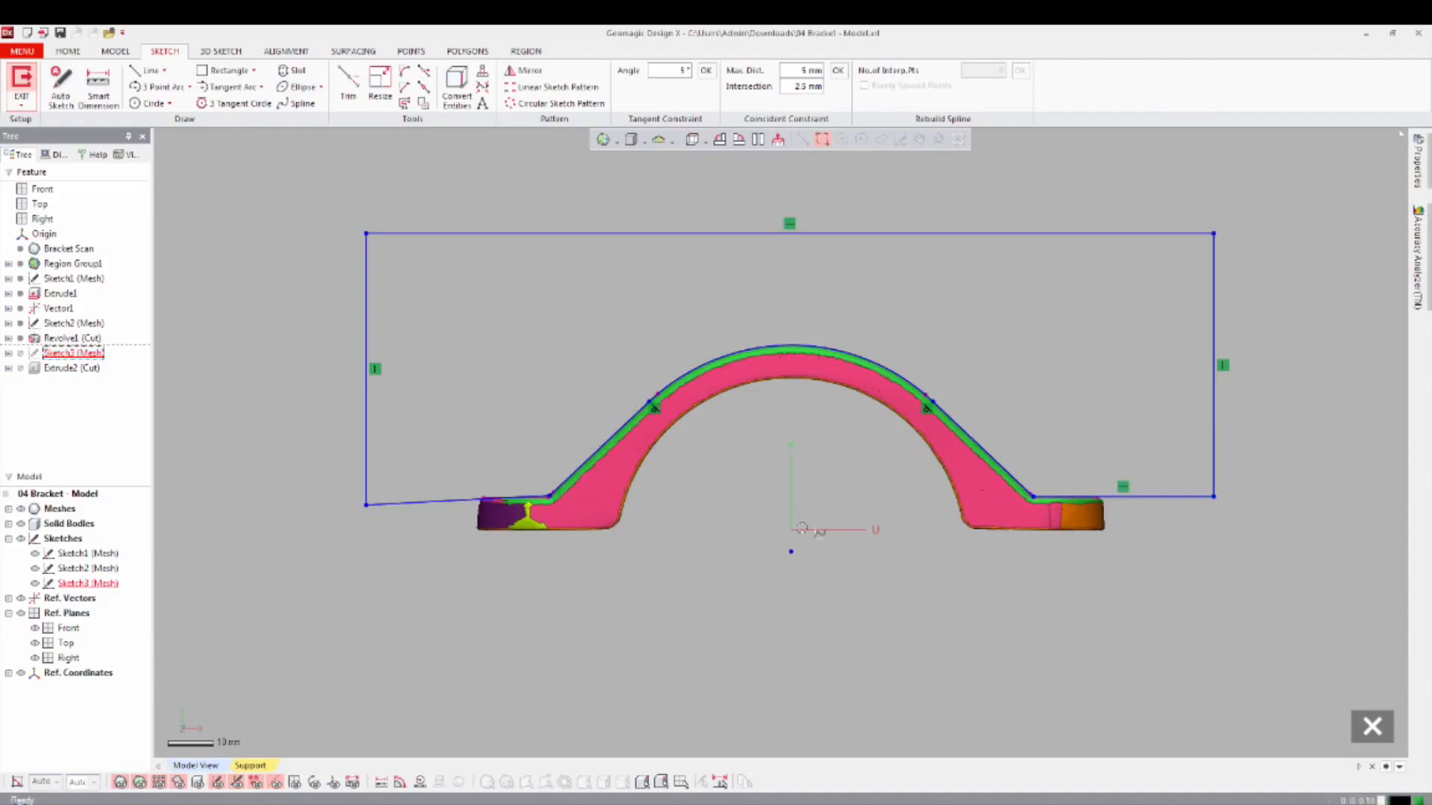
Level the outer end of the profile's left foot line and constrain that line to be horizontal.
{"action": "left_click_drag", "start_coordinate": [366, 505], "coordinate": [367, 496]}
{"action": "right_click", "coordinate": [395, 497]}
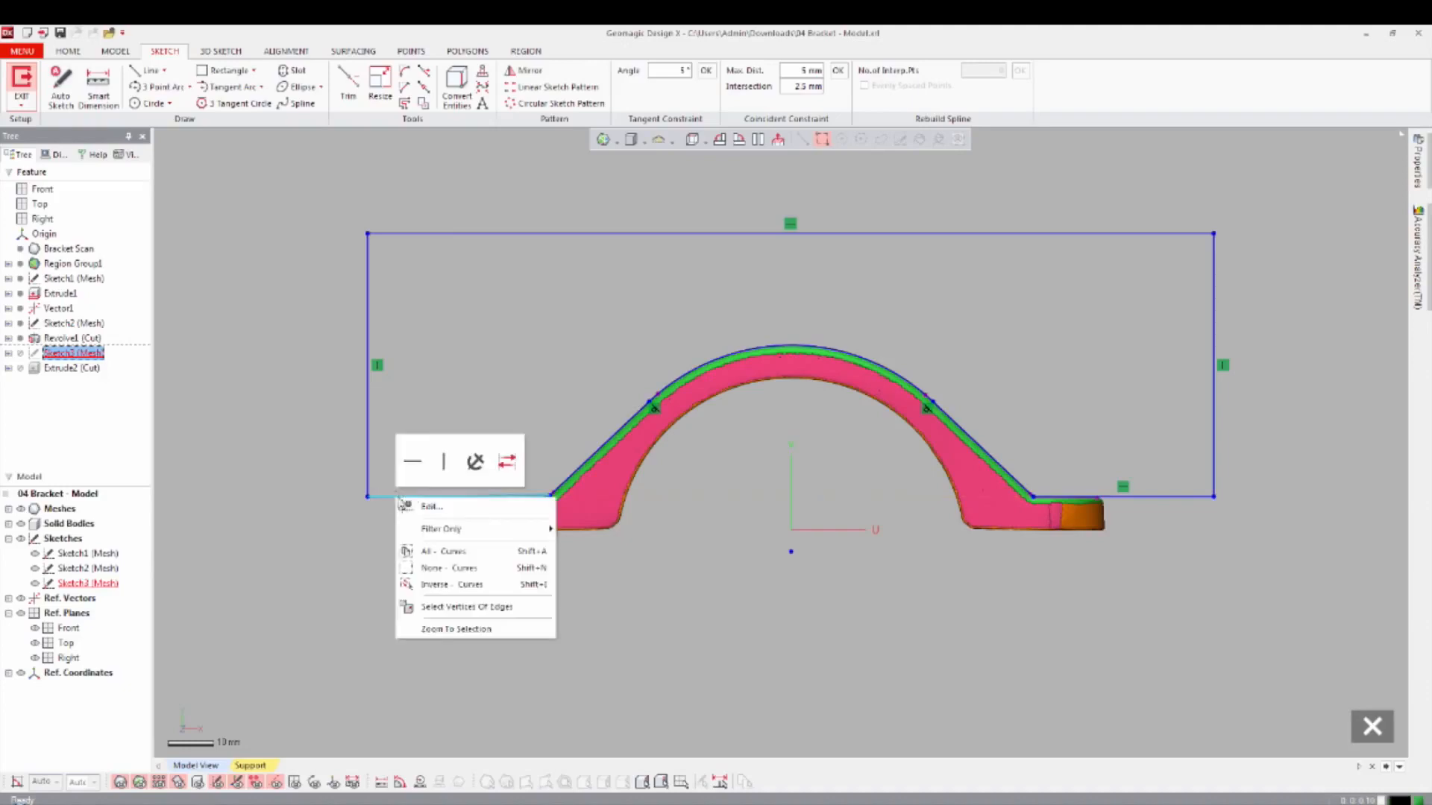
{"action": "left_click", "coordinate": [408, 461]}
{"action": "left_click", "coordinate": [709, 650]}
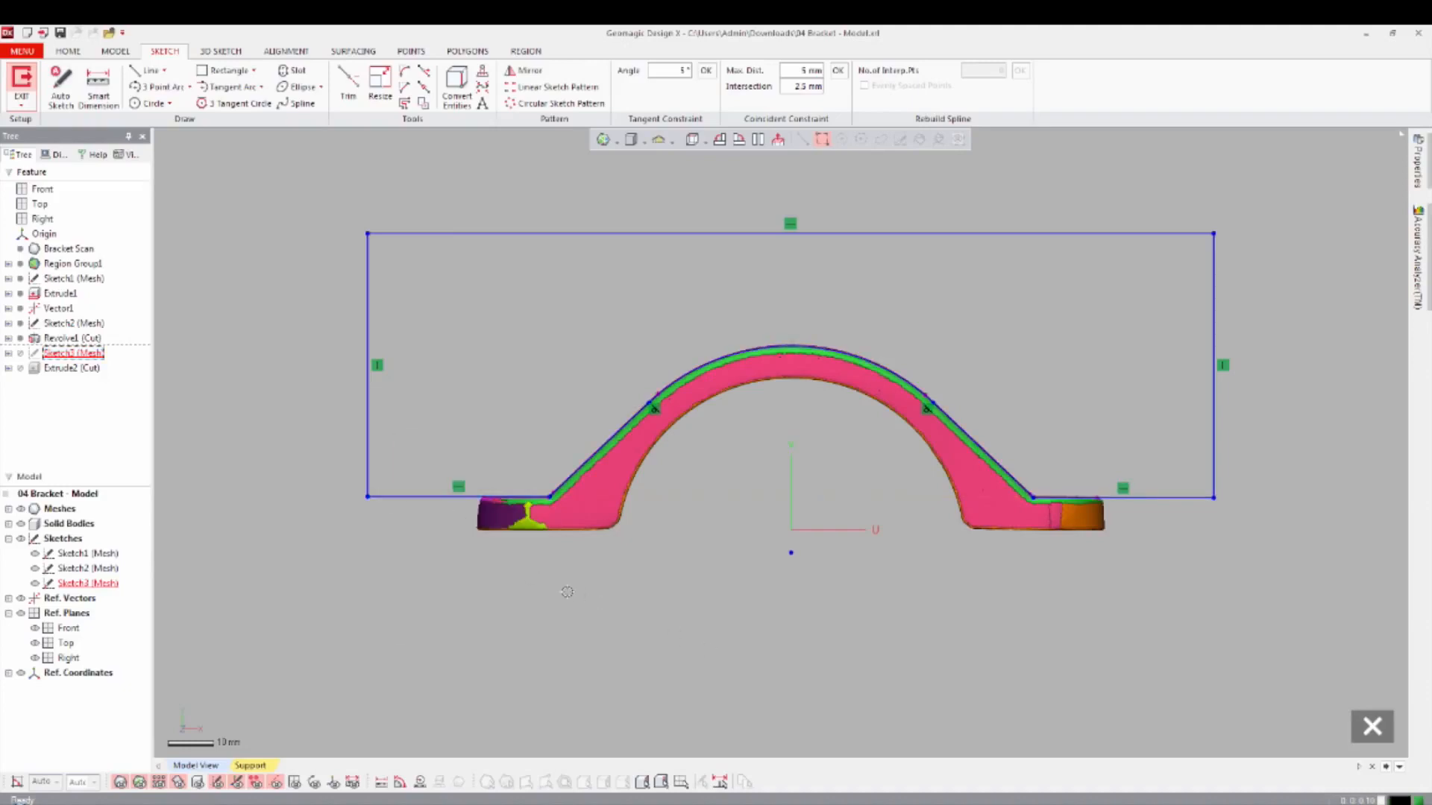
Compare the leveled profile with the scan by toggling the mesh and regions, and exit the sketch.
{"action": "key", "text": "ctrl+1"}
{"action": "key", "text": "ctrl+2"}
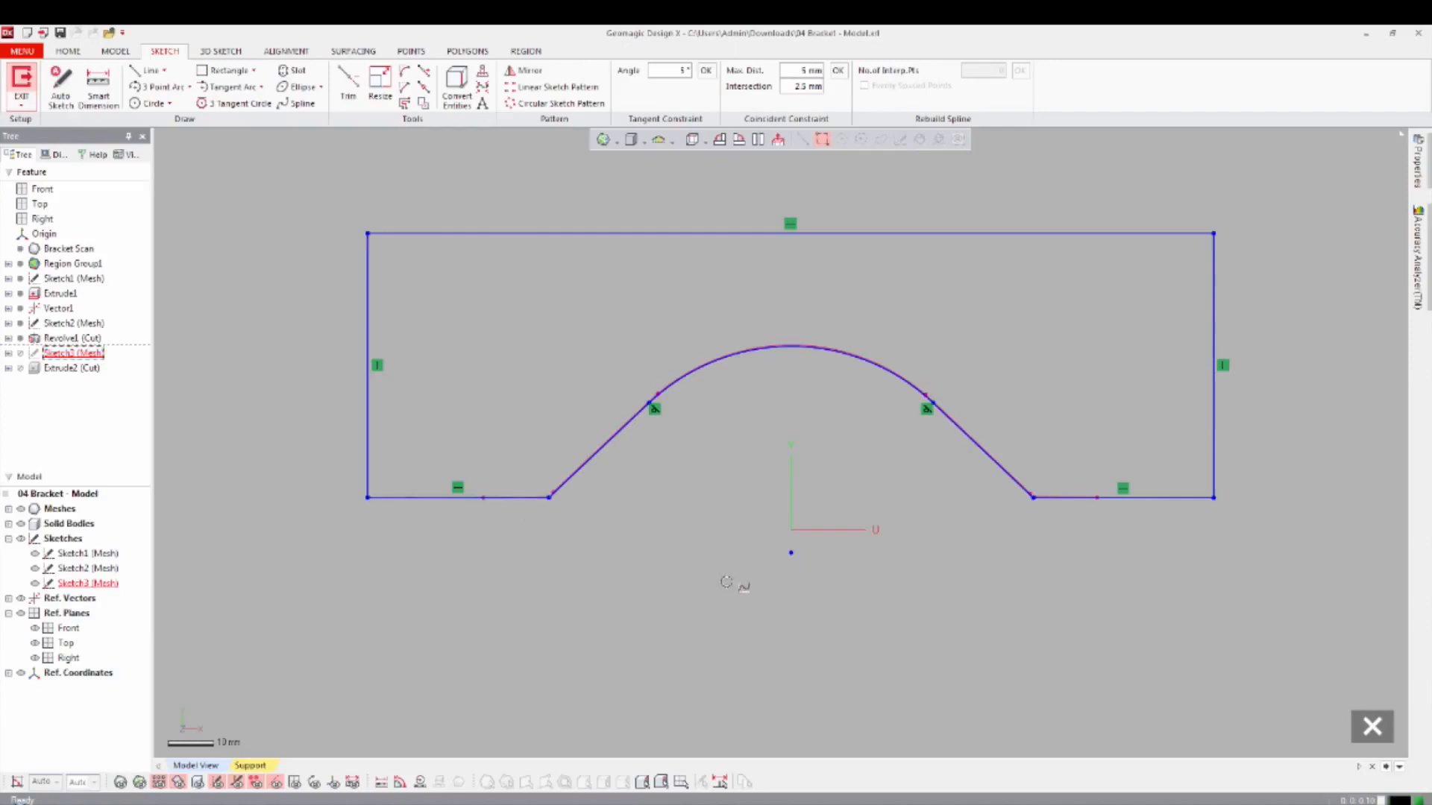
{"action": "key", "text": "ctrl+1"}
{"action": "key", "text": "ctrl+2"}
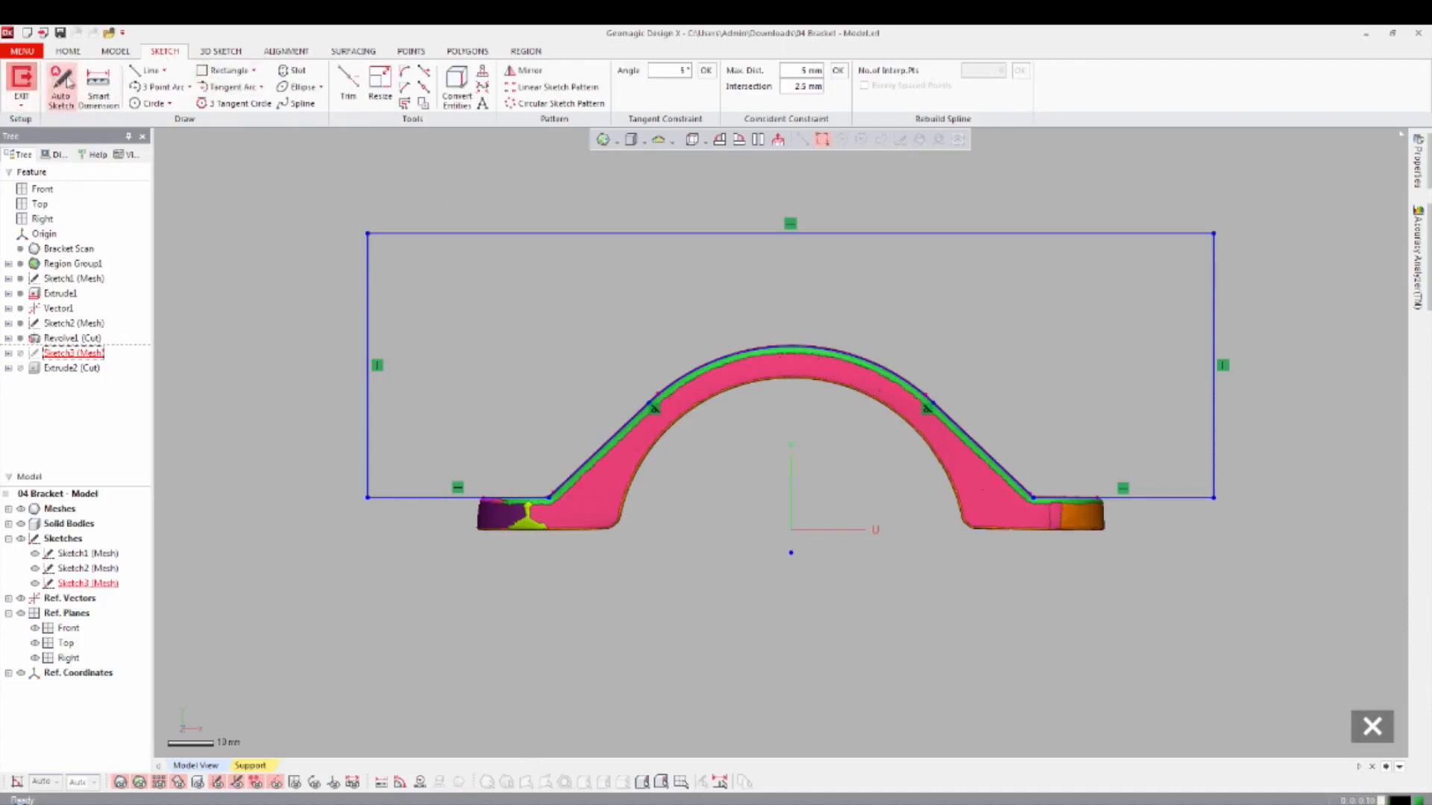
{"action": "right_click", "coordinate": [525, 579]}
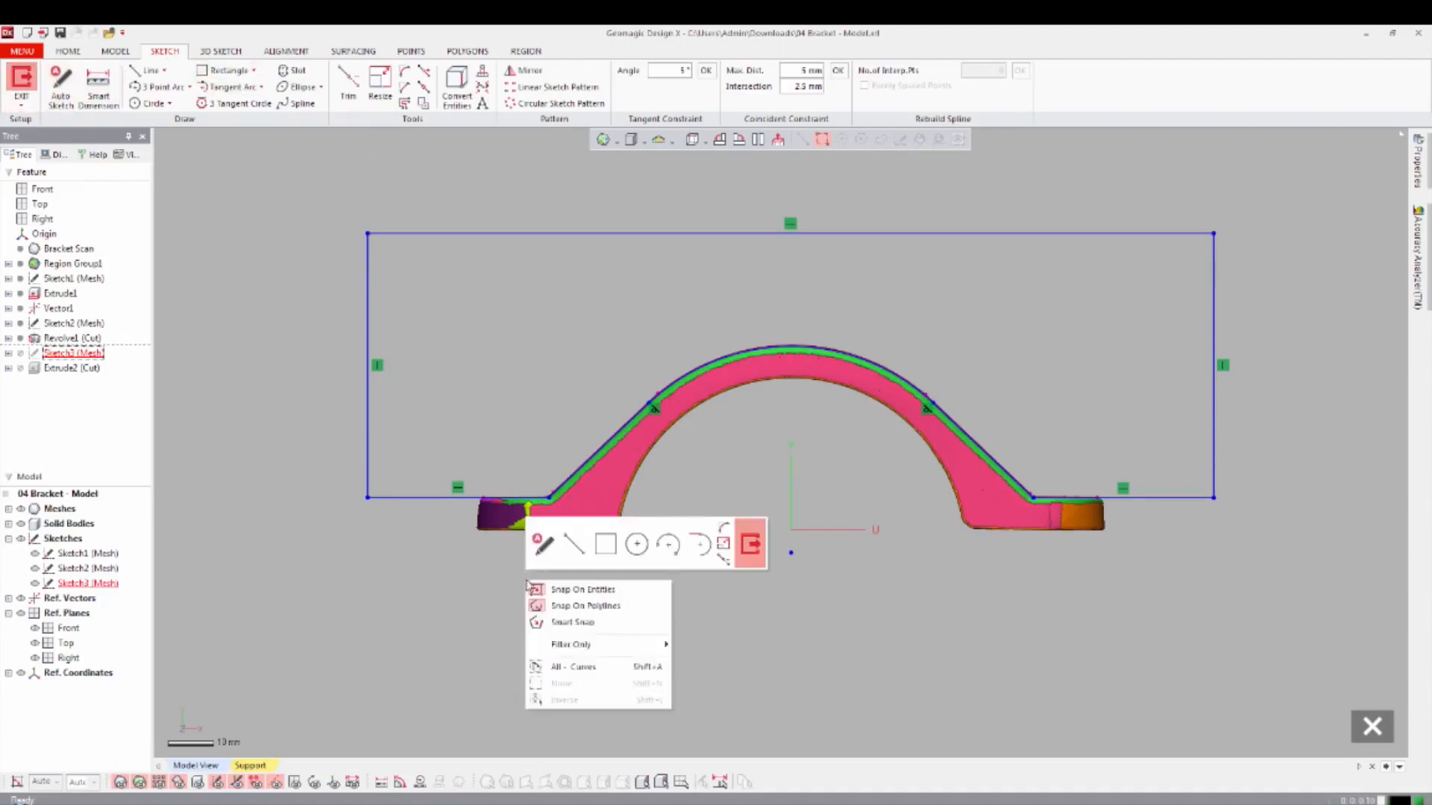
{"action": "left_click", "coordinate": [744, 559]}
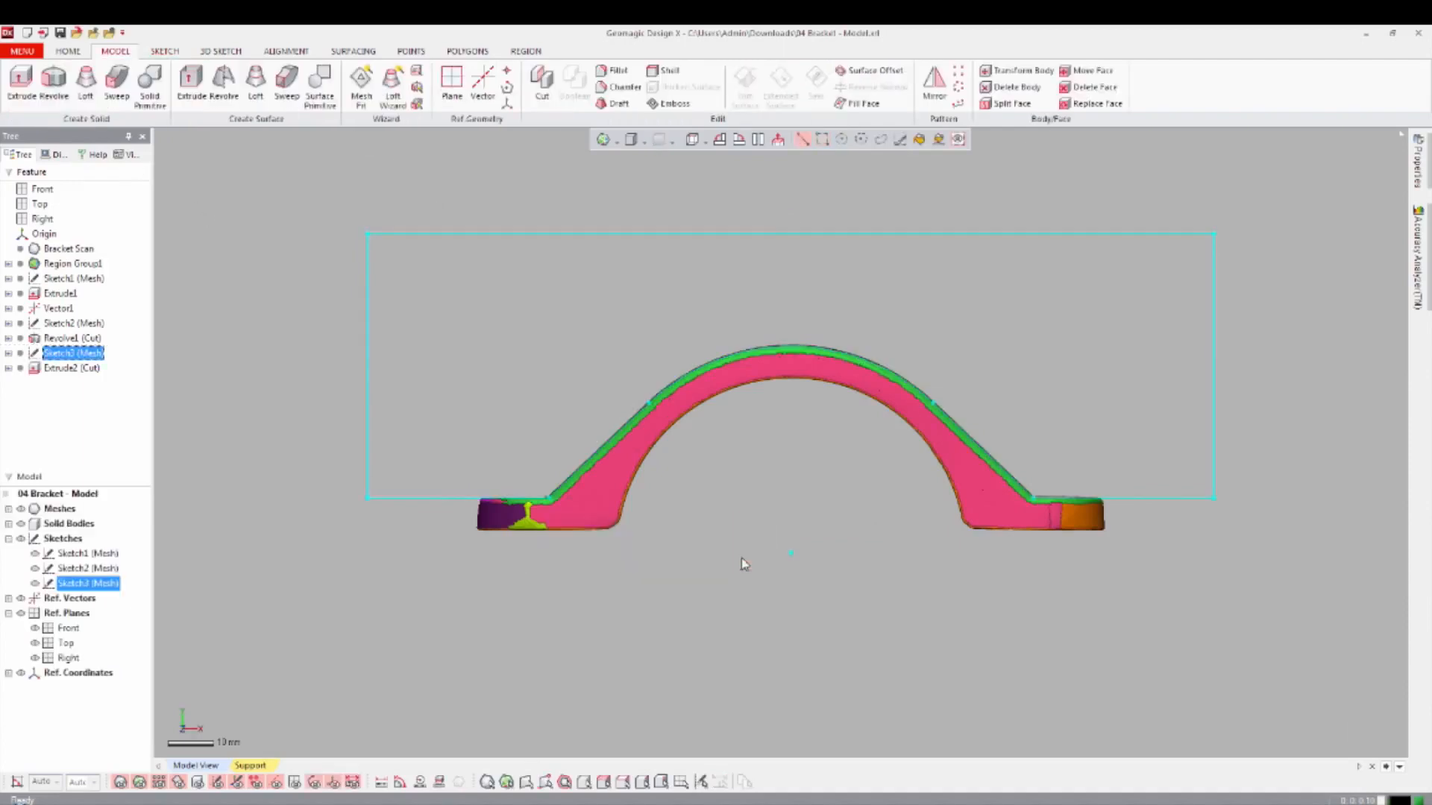
Start a planar mesh sketch on the Front plane with the section polyline taken at 0 mm offset.
{"action": "mouse_move", "coordinate": [714, 517]}
{"action": "right_mouse_down"}
{"action": "mouse_move", "coordinate": [783, 454]}
{"action": "mouse_move", "coordinate": [798, 512]}
{"action": "mouse_move", "coordinate": [918, 569]}
{"action": "right_mouse_up"}
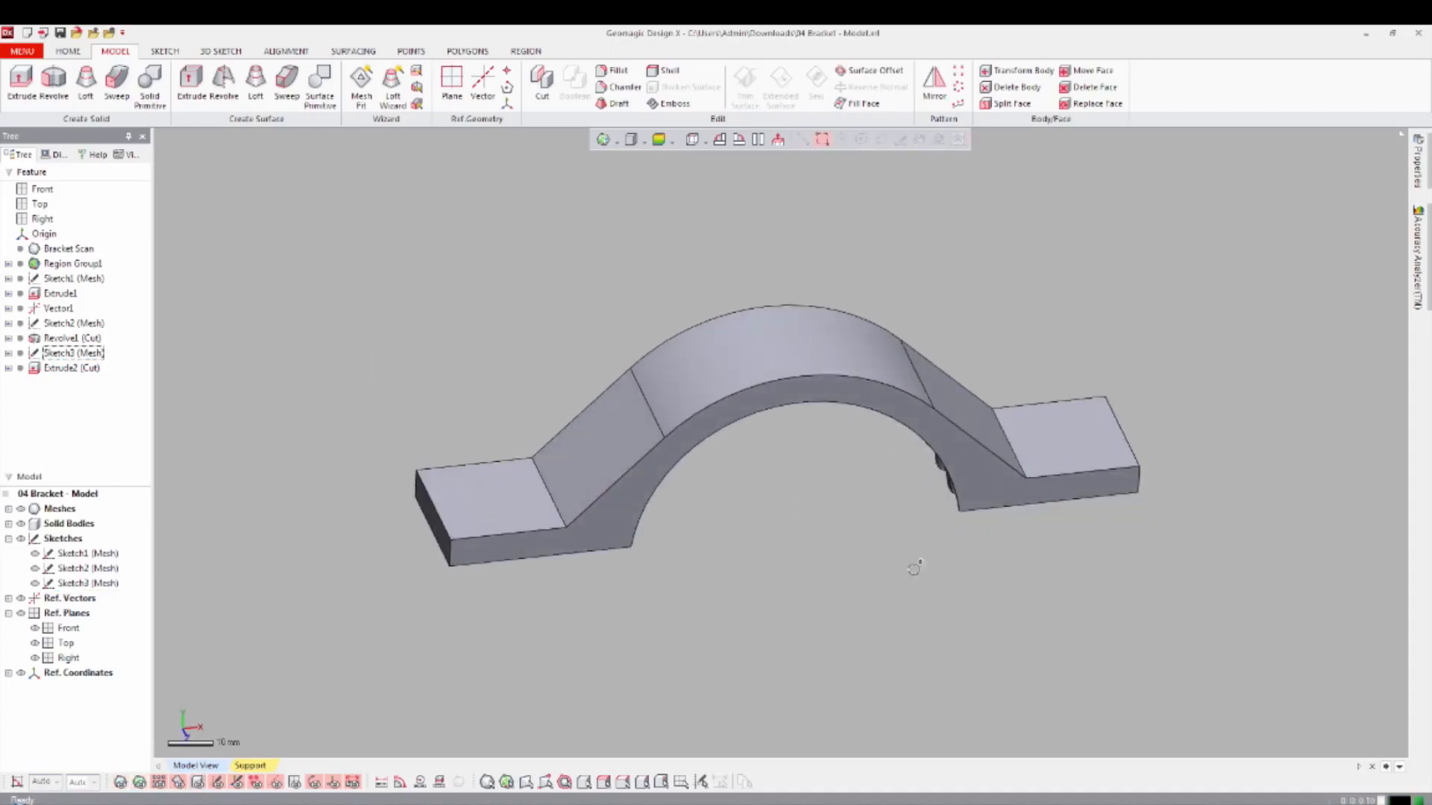
{"action": "key", "text": "ctrl+1"}
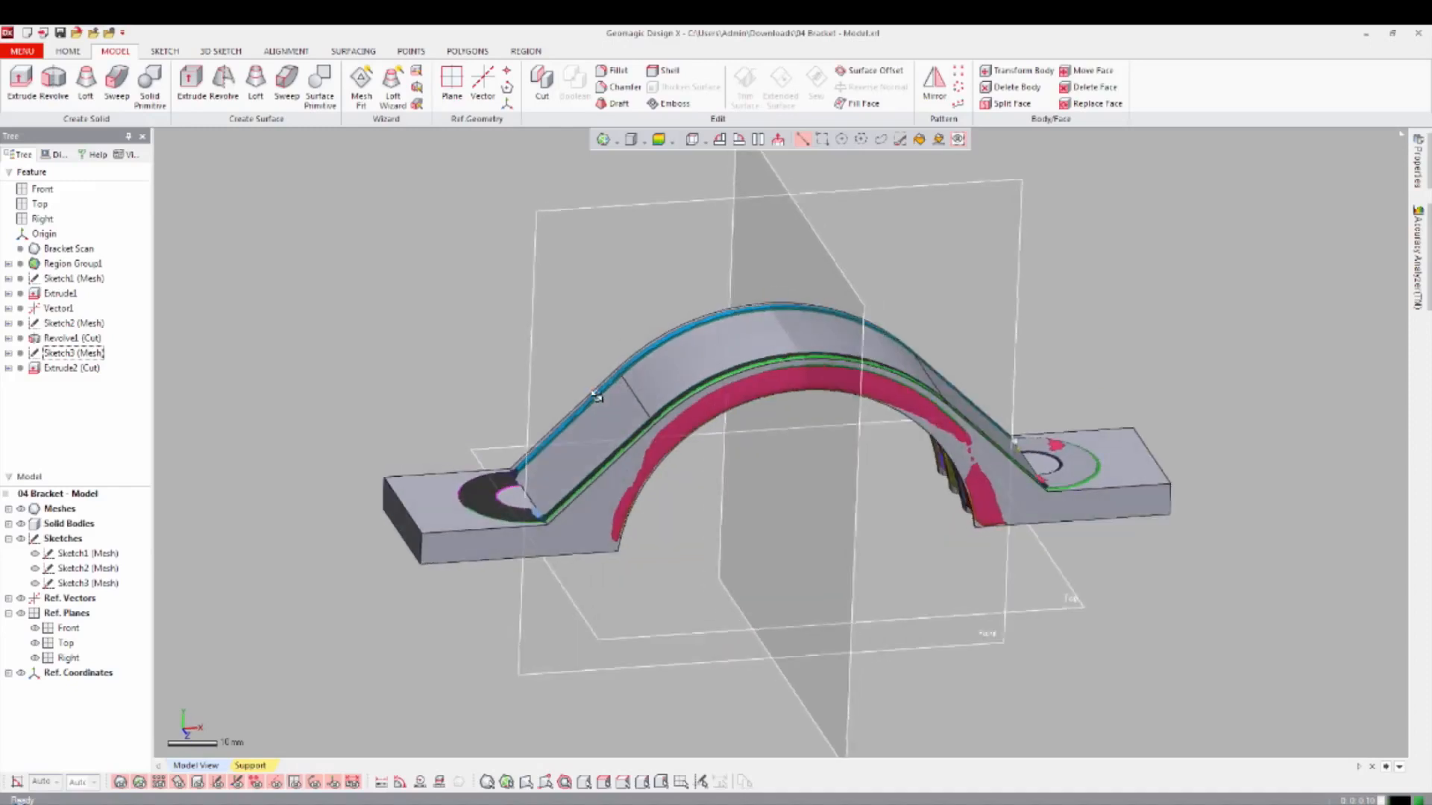
{"action": "right_click", "coordinate": [561, 258]}
{"action": "left_click", "coordinate": [561, 231]}
{"action": "right_click_drag", "start_coordinate": [640, 289], "coordinate": [732, 373]}
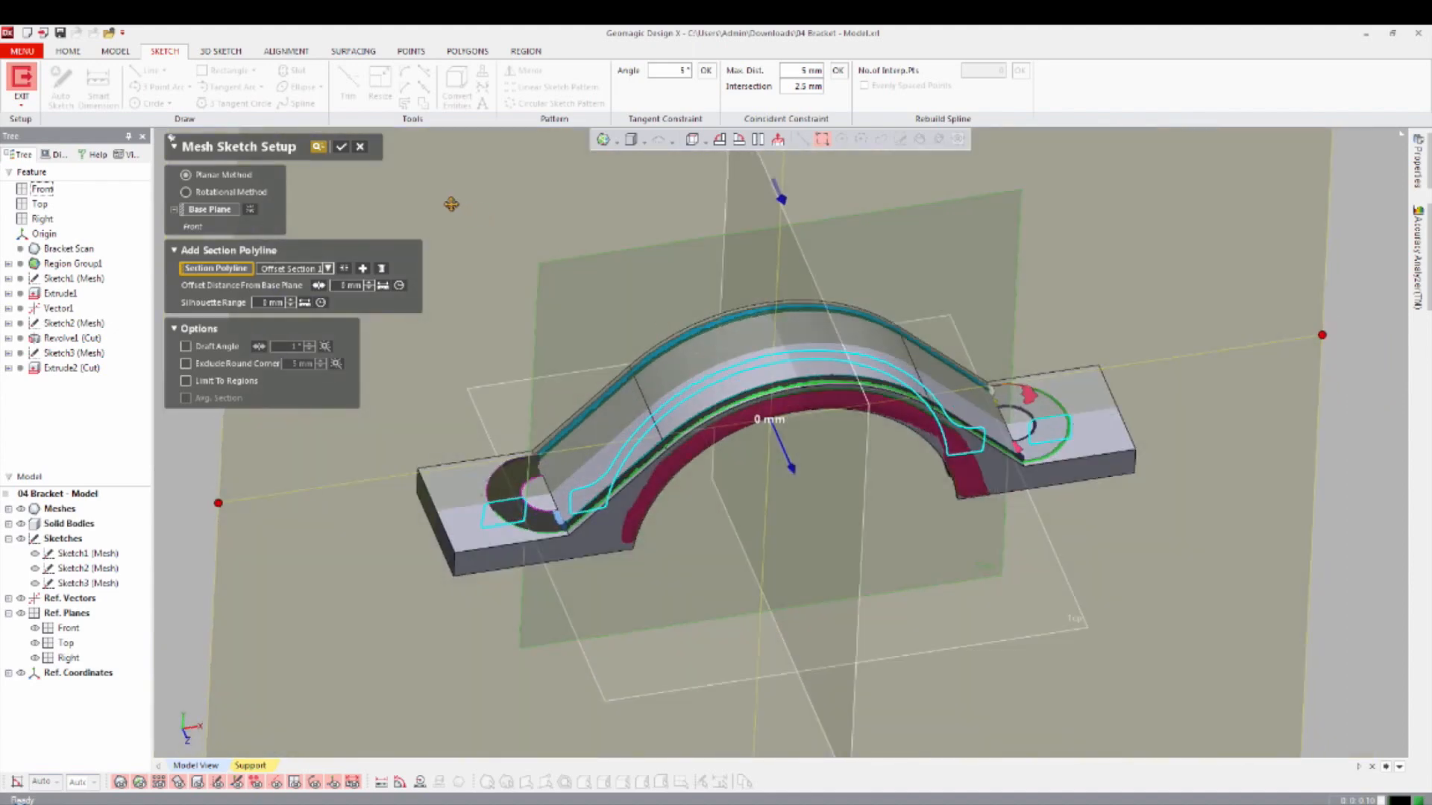
{"action": "left_click", "coordinate": [341, 147]}
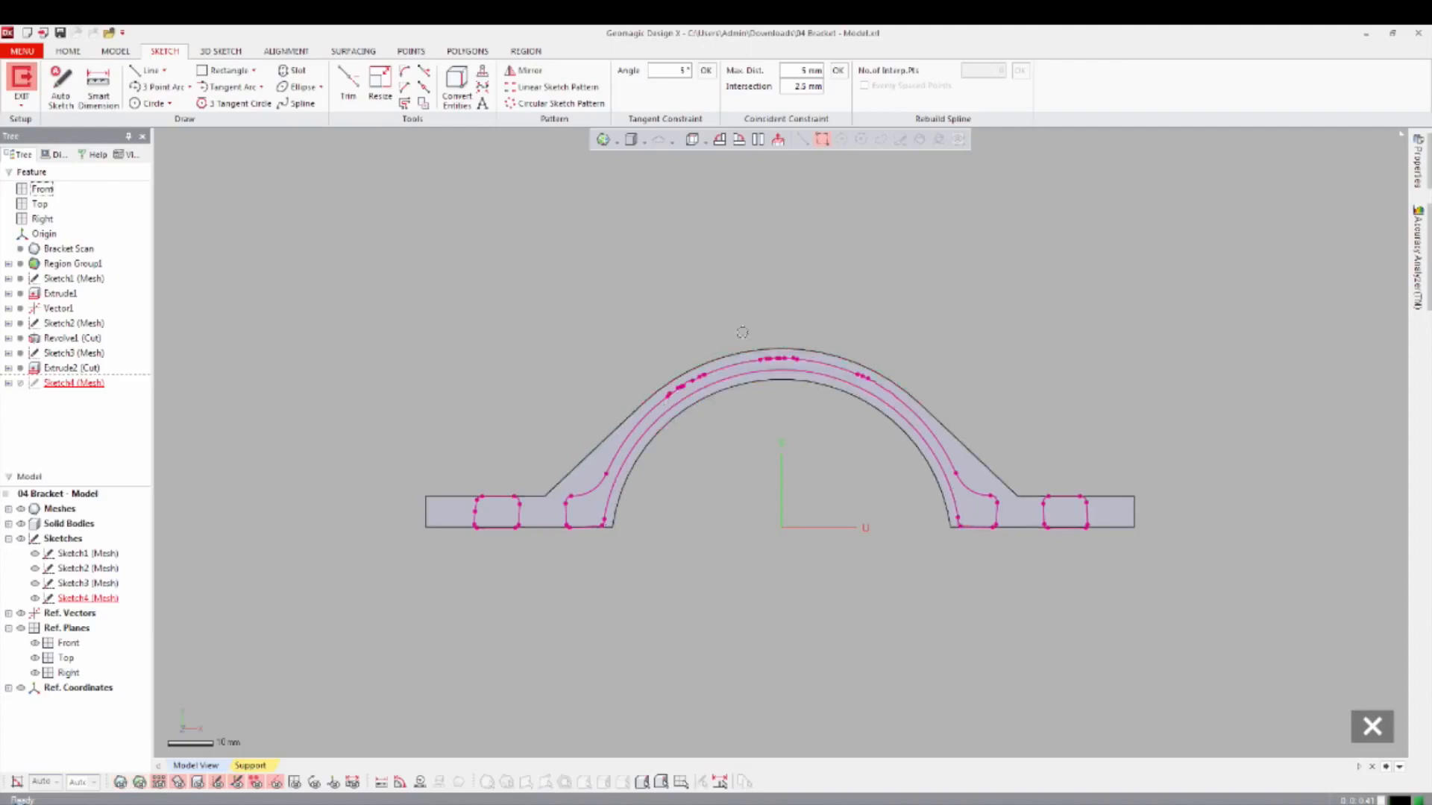
Fit a circle to the center, right and left polyline segments of the section's outer arch.
{"action": "scroll", "coordinate": [772, 391], "scroll_direction": "up", "scroll_amount": 3}
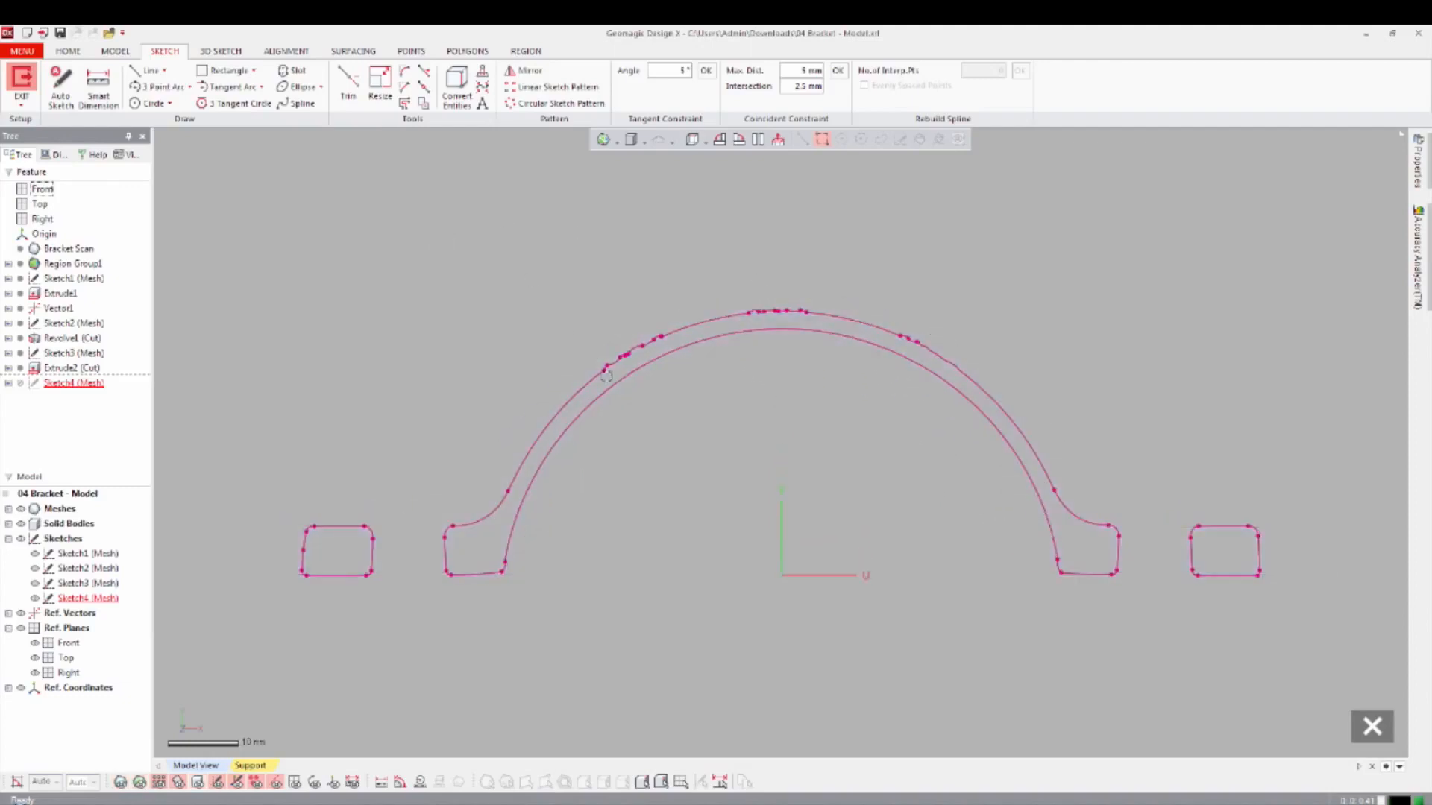
{"action": "right_click", "coordinate": [591, 297]}
{"action": "left_click", "coordinate": [701, 259]}
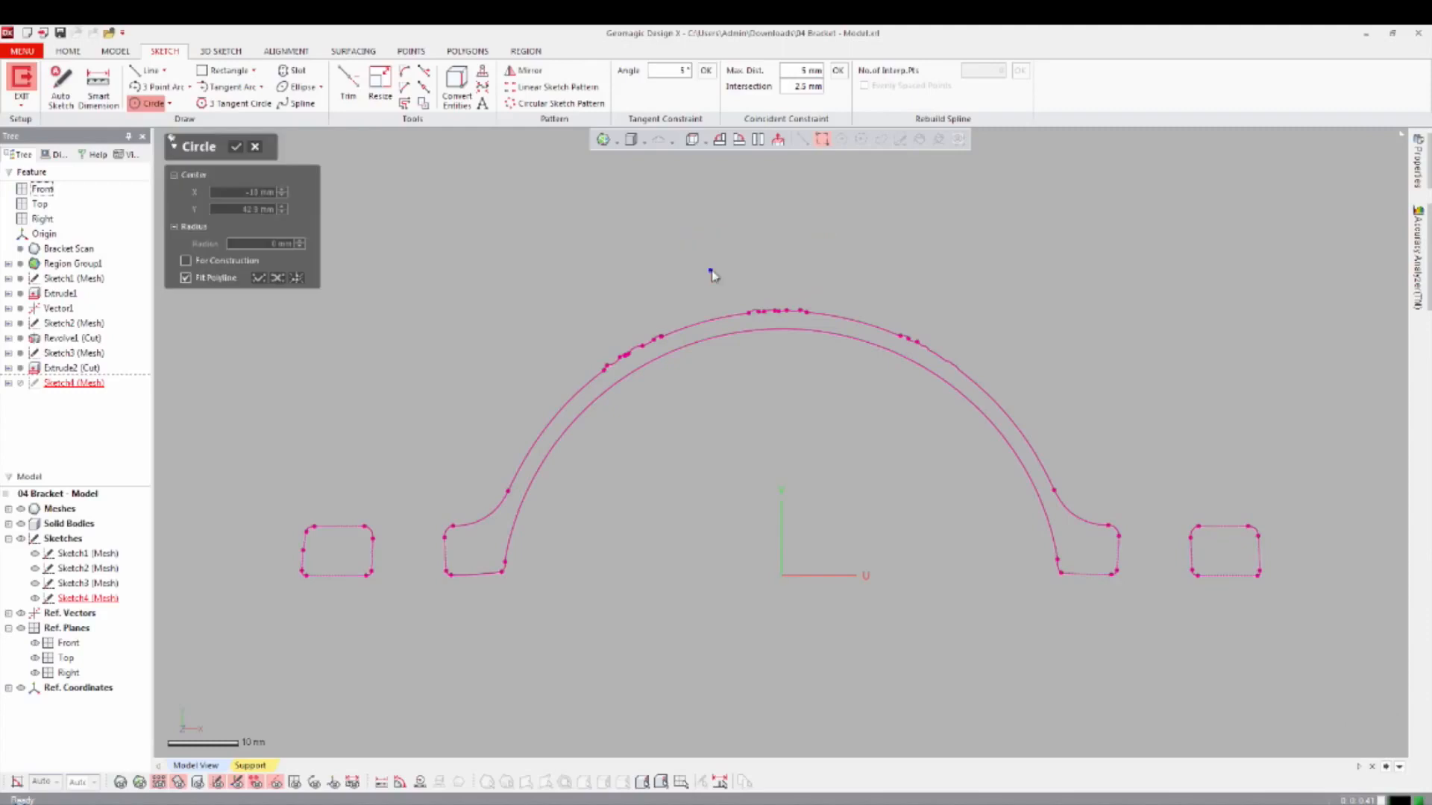
{"action": "left_click", "coordinate": [720, 322]}
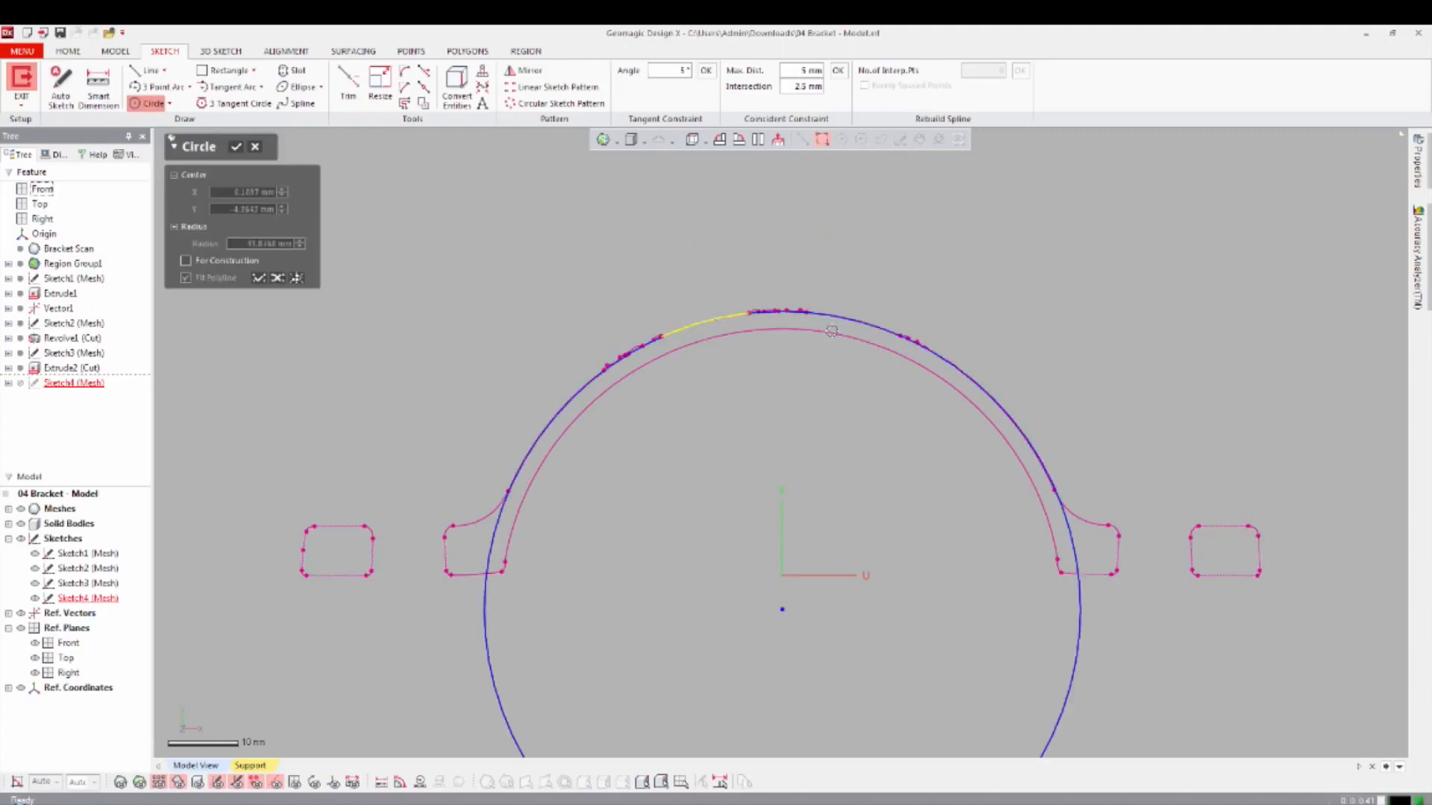
{"action": "left_click", "coordinate": [1027, 433]}
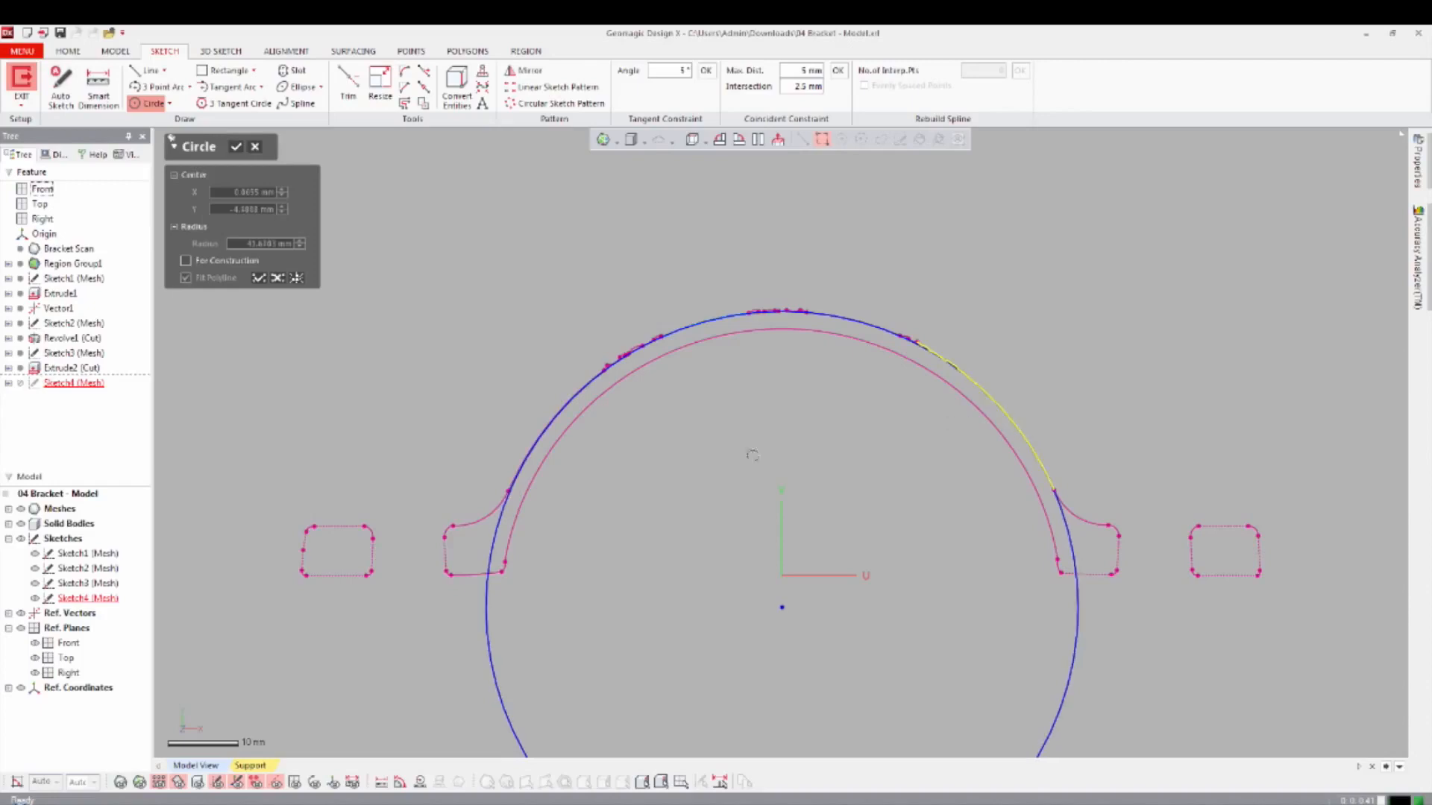
{"action": "left_click", "coordinate": [543, 427]}
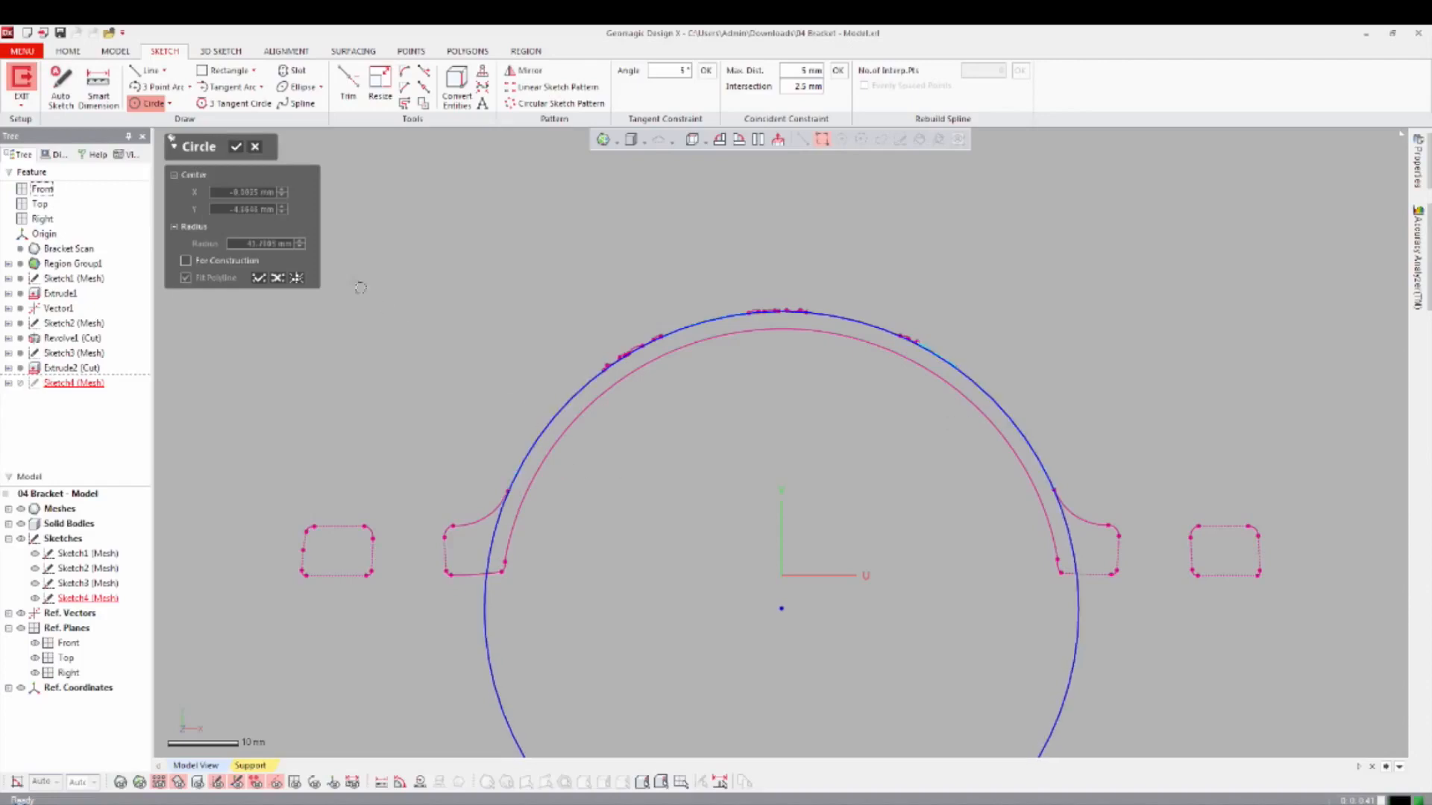
{"action": "left_click", "coordinate": [259, 279]}
{"action": "left_click", "coordinate": [236, 148]}
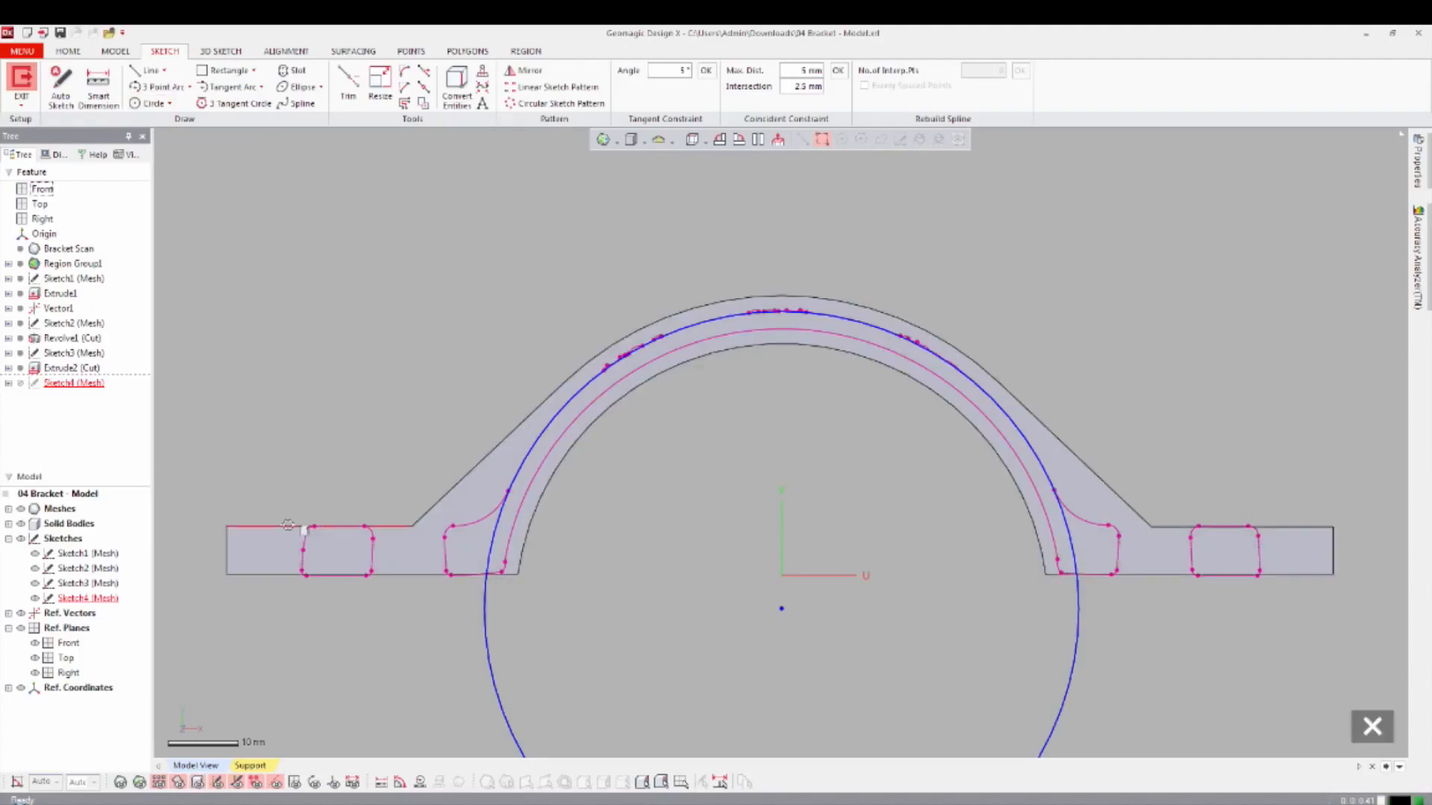
Convert the top edges of both mounting feet of the solid into sketch lines.
{"action": "right_click", "coordinate": [288, 525]}
{"action": "left_click", "coordinate": [321, 534]}
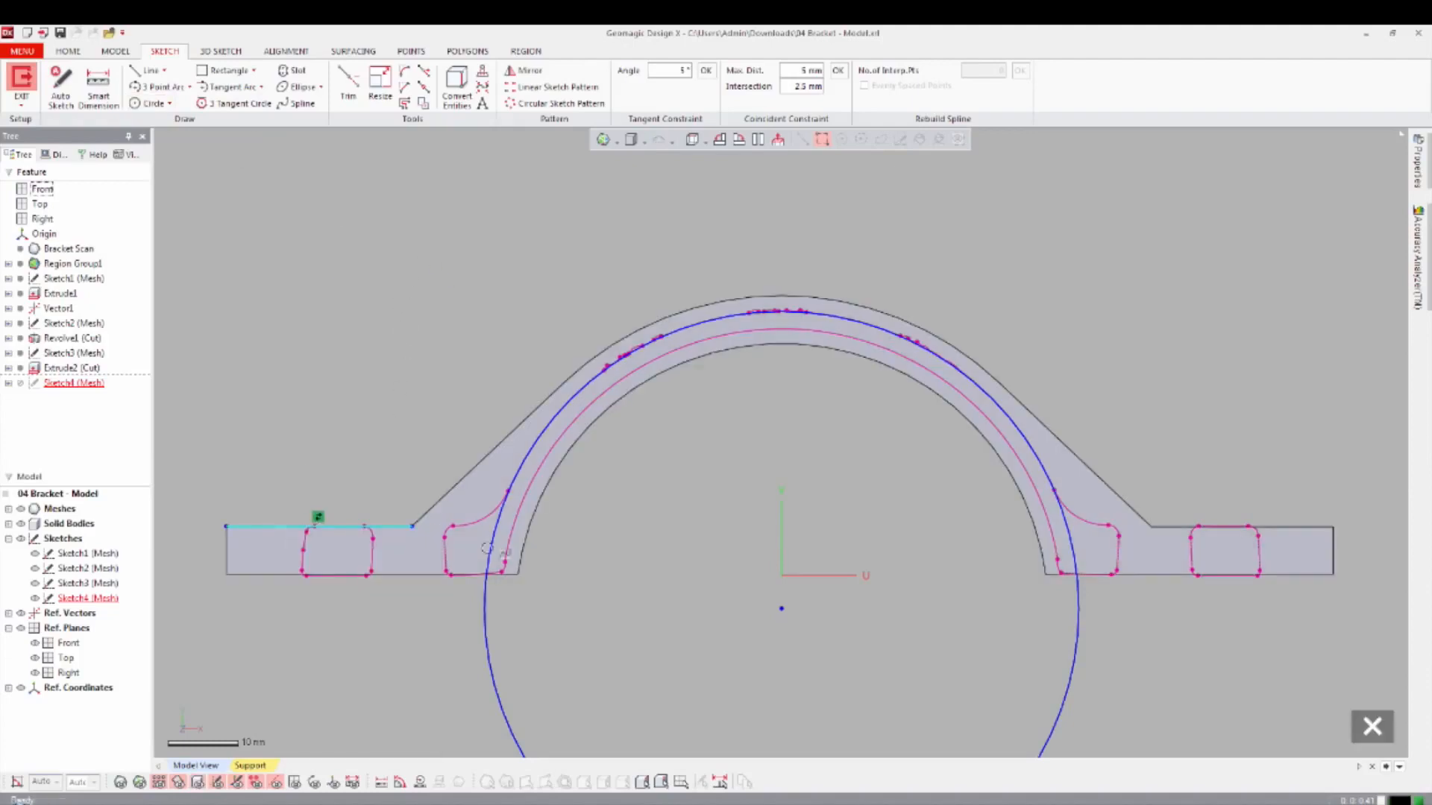
{"action": "right_click", "coordinate": [1178, 528]}
{"action": "left_click", "coordinate": [1208, 537]}
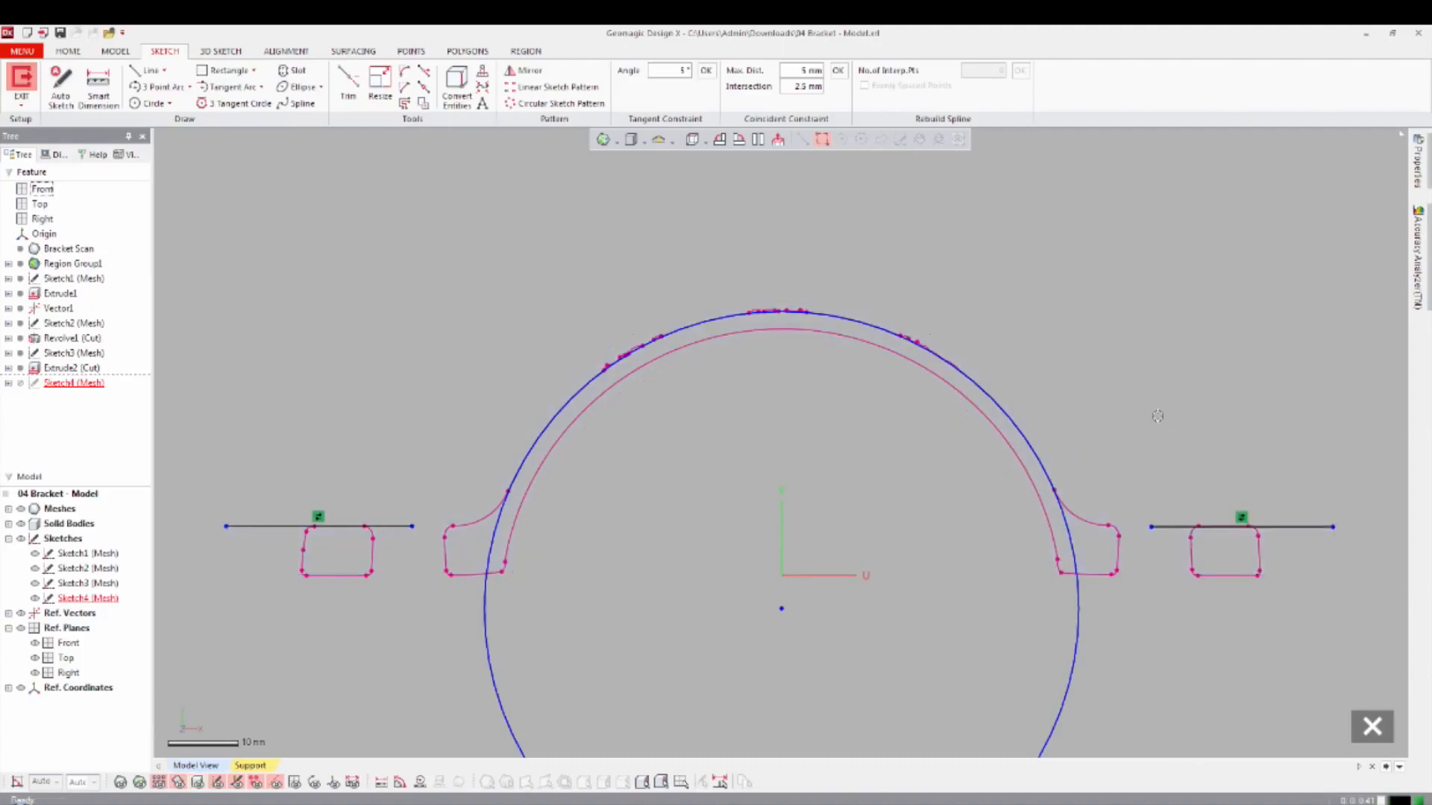
{"action": "scroll", "coordinate": [1158, 416], "scroll_direction": "down", "scroll_amount": 1}
{"action": "scroll", "coordinate": [917, 311], "scroll_direction": "down", "scroll_amount": 1}
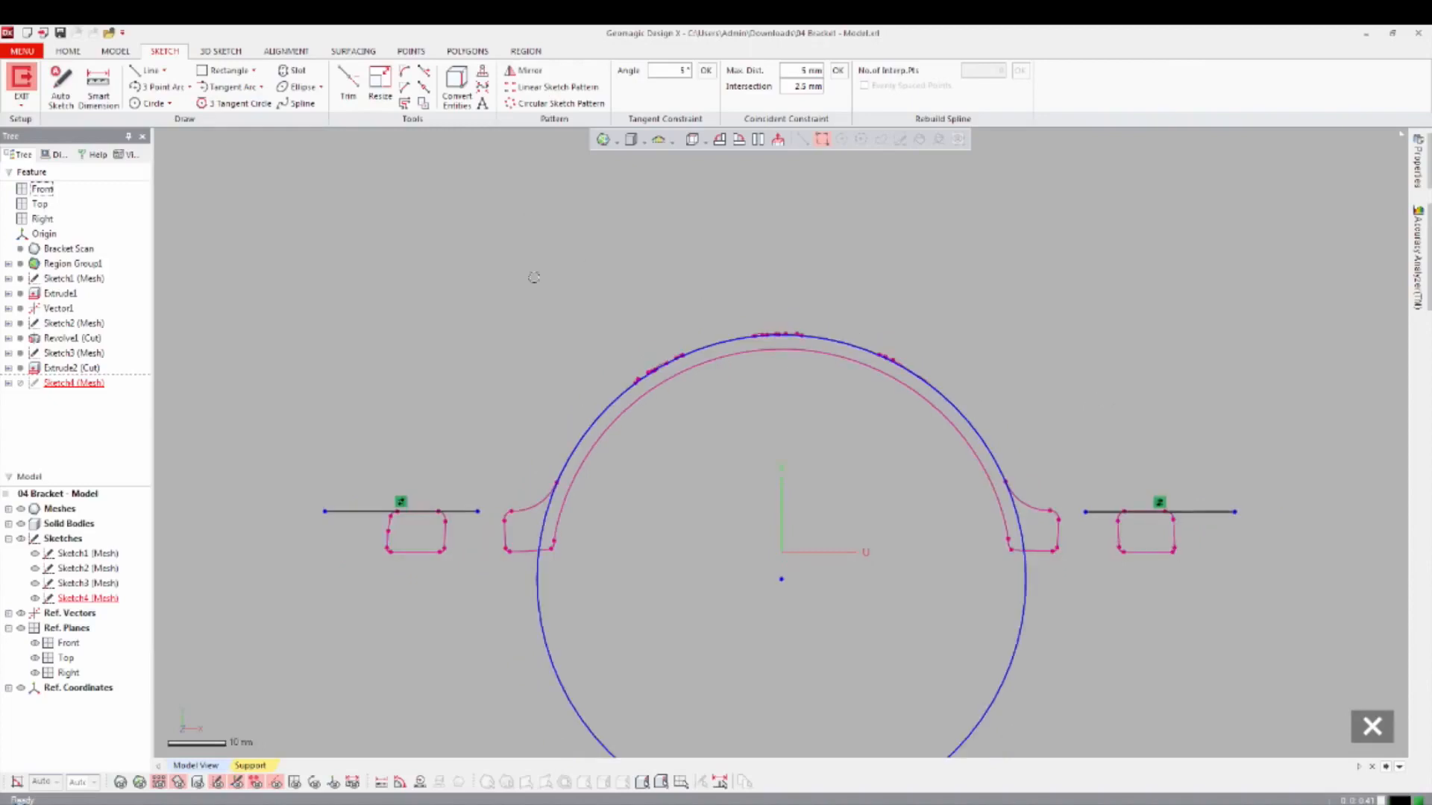
{"action": "right_click", "coordinate": [524, 339]}
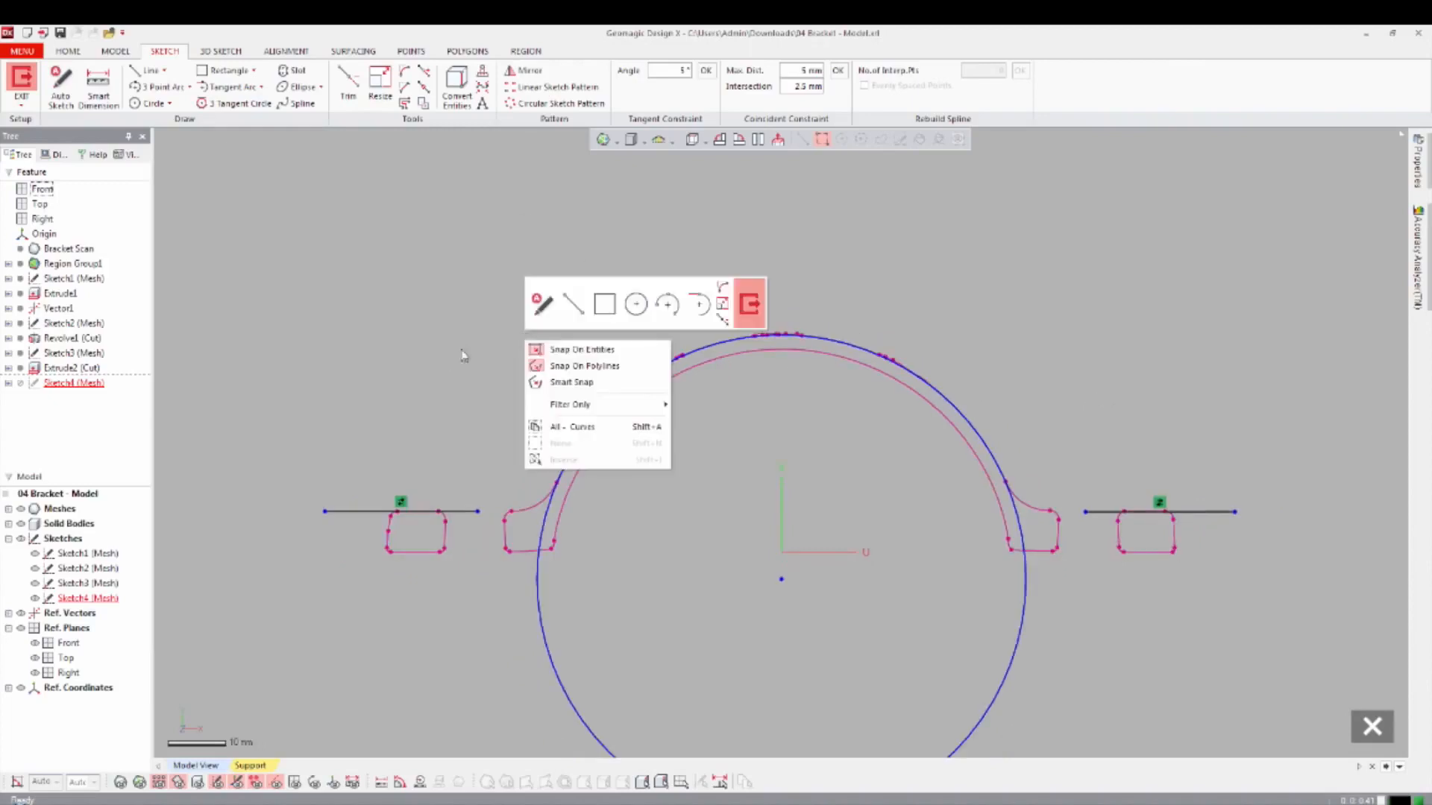
Extend the inner ends of both mounting-foot lines to meet the fitted circle.
{"action": "left_click", "coordinate": [404, 309]}
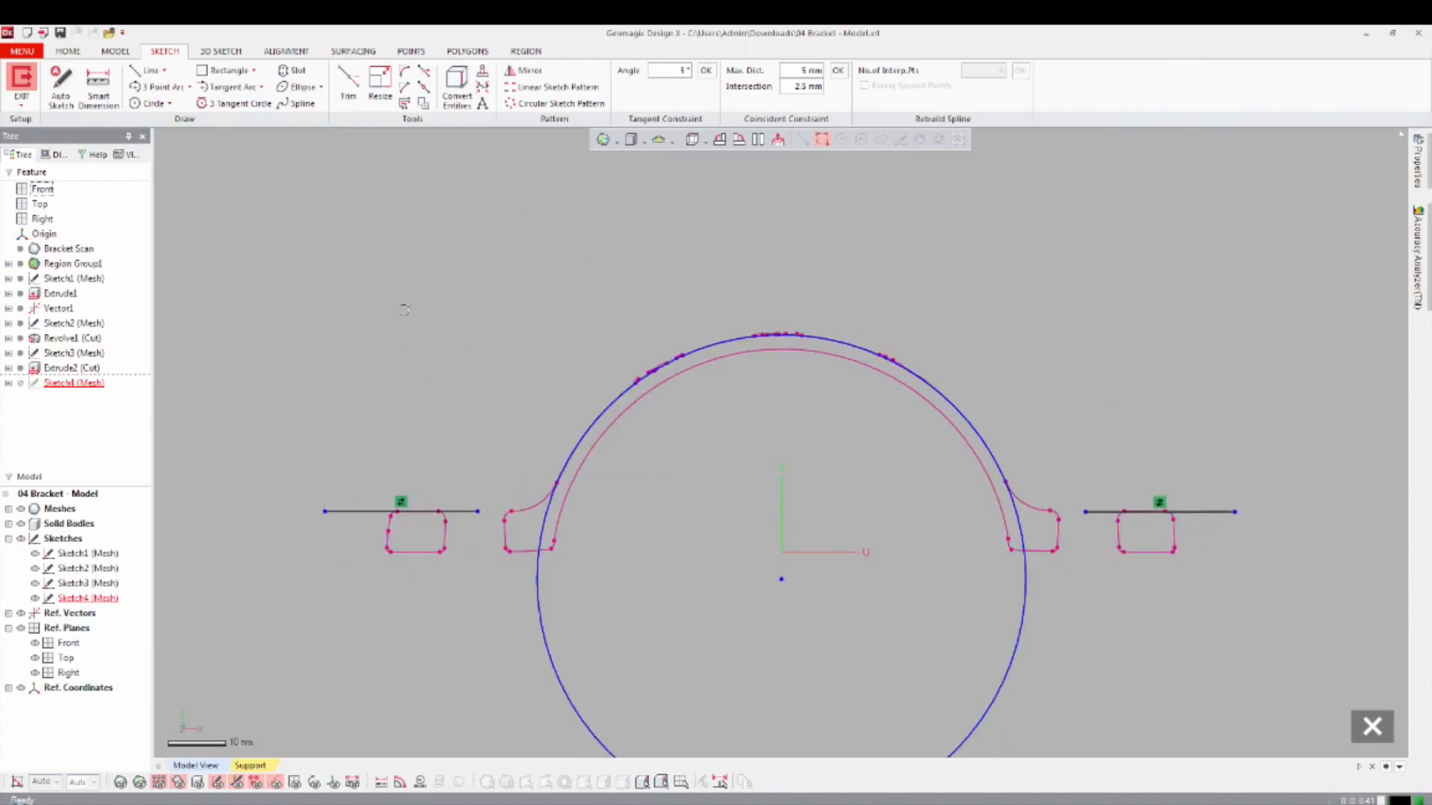
{"action": "left_click", "coordinate": [428, 78]}
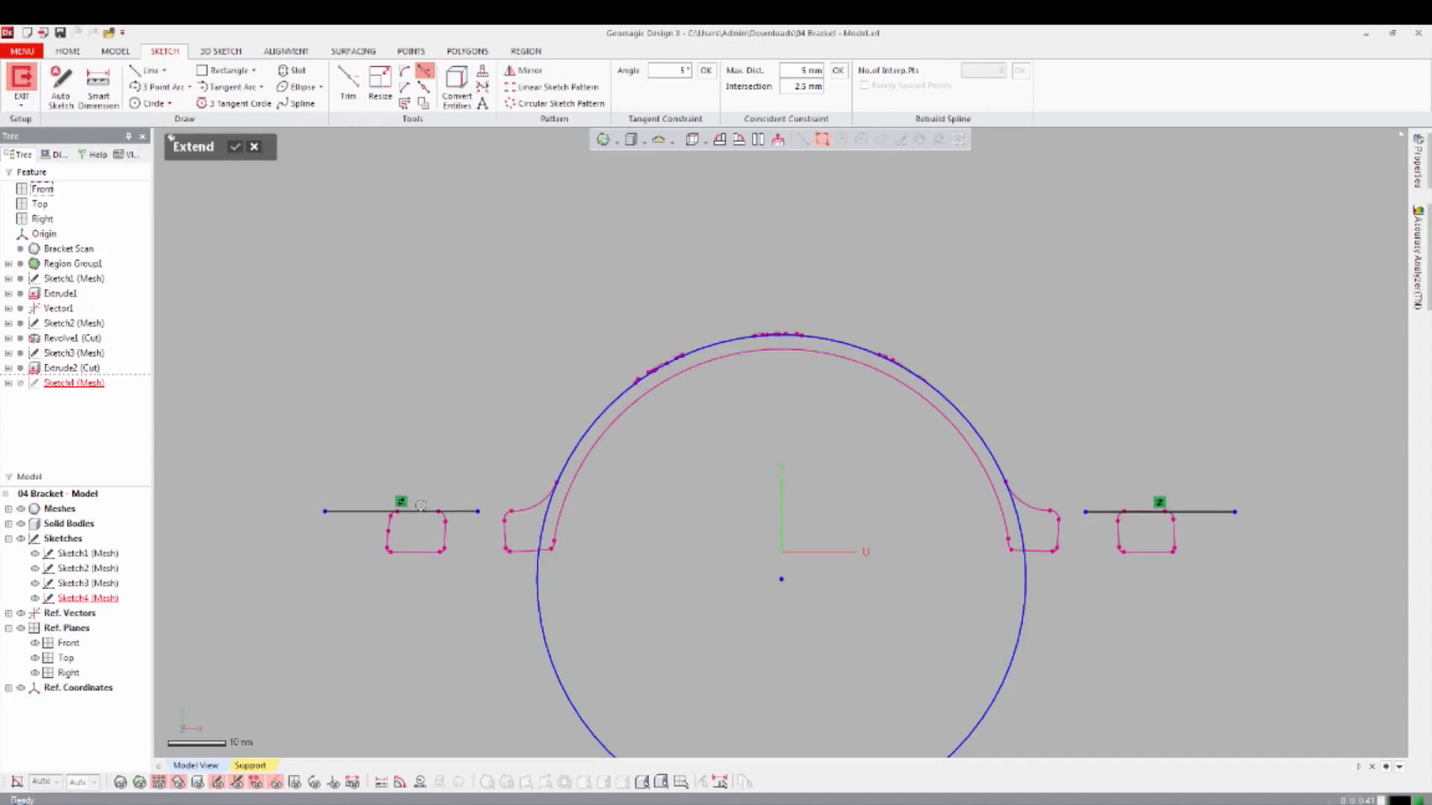
{"action": "left_click", "coordinate": [463, 510]}
{"action": "left_click", "coordinate": [1104, 511]}
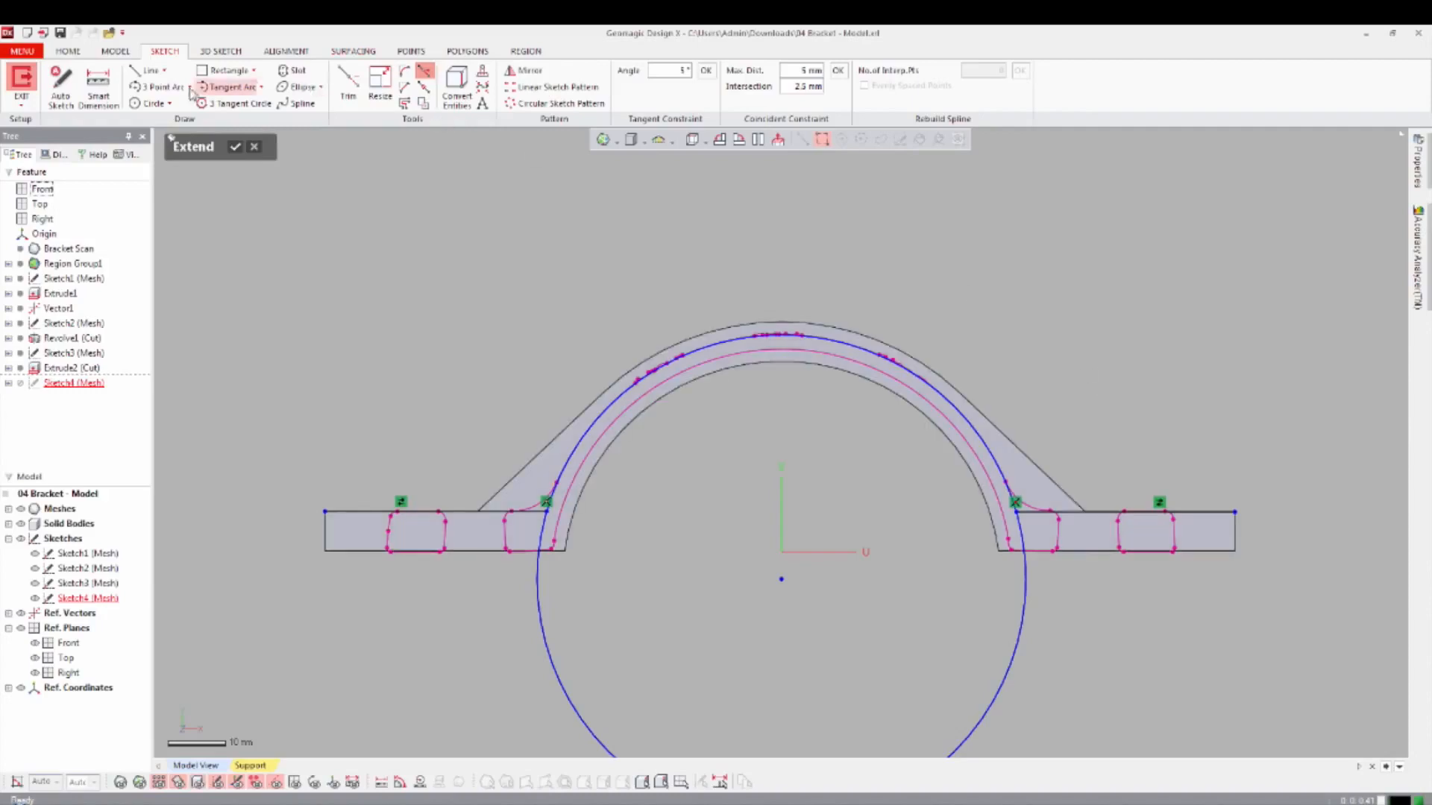
Draw three connected lines closing the profile above the arch, about 42 mm high and 156 mm wide, between the outer ends of the foot lines.
{"action": "left_click", "coordinate": [146, 70]}
{"action": "left_click", "coordinate": [324, 512]}
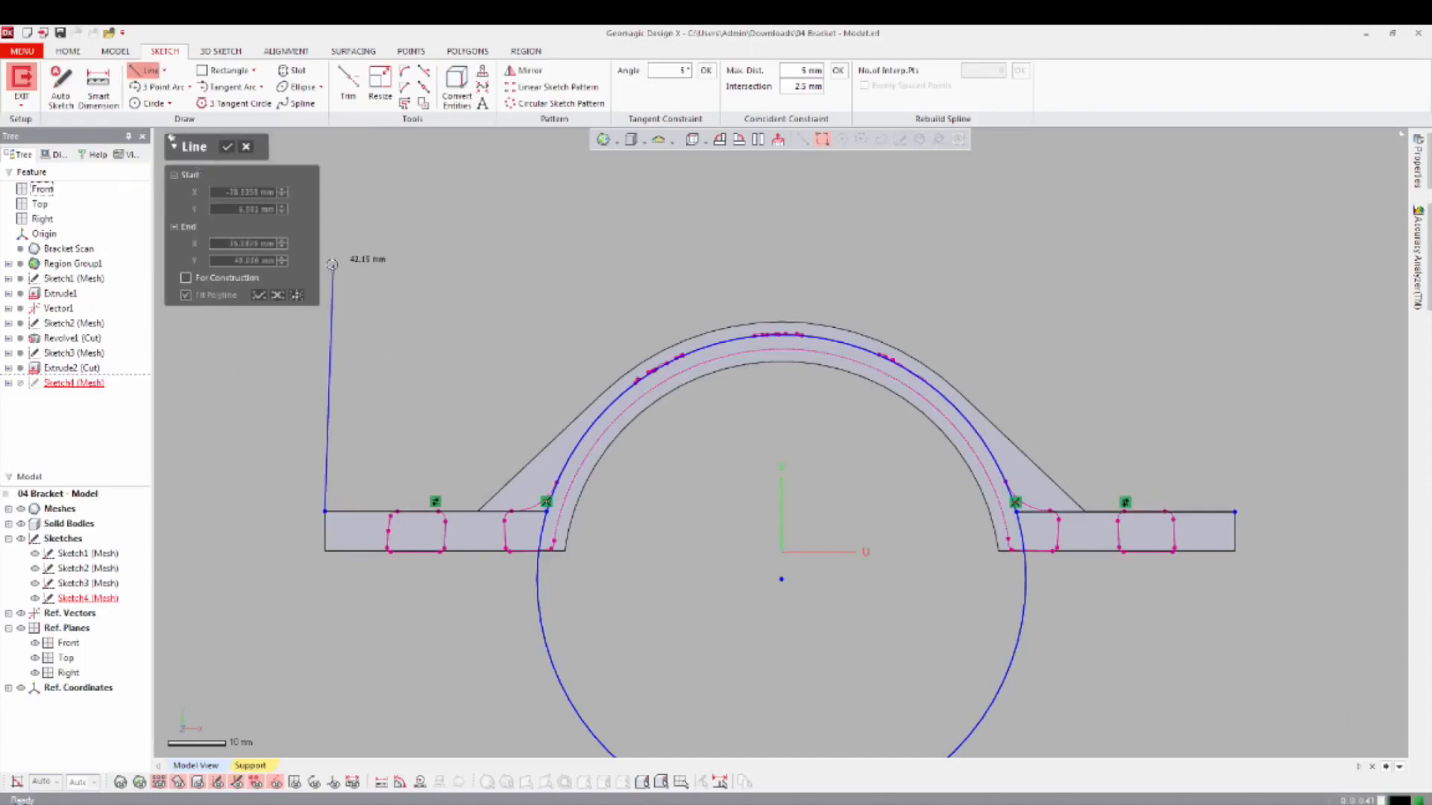
{"action": "left_click", "coordinate": [326, 265]}
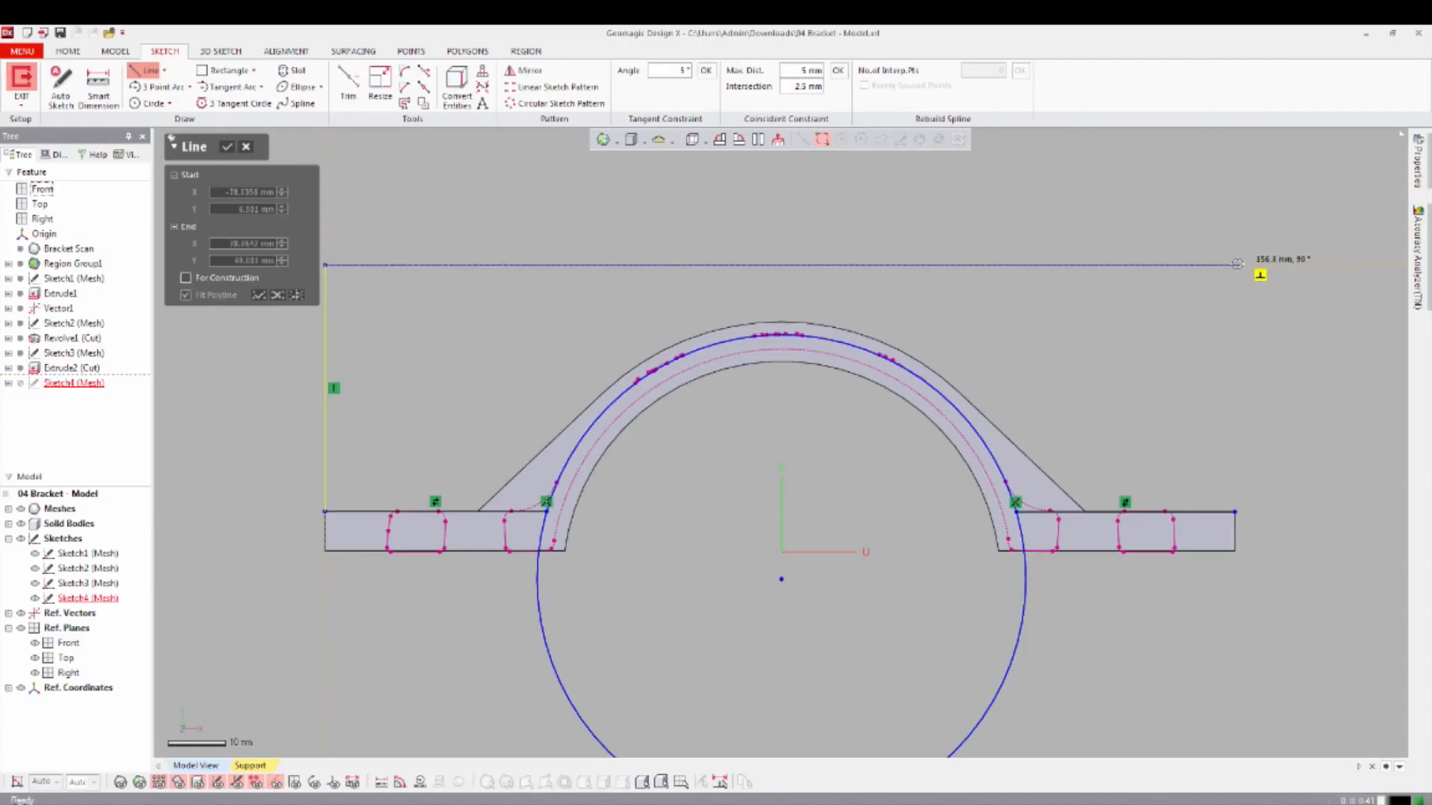
{"action": "left_click", "coordinate": [1236, 265]}
{"action": "left_click", "coordinate": [1235, 511]}
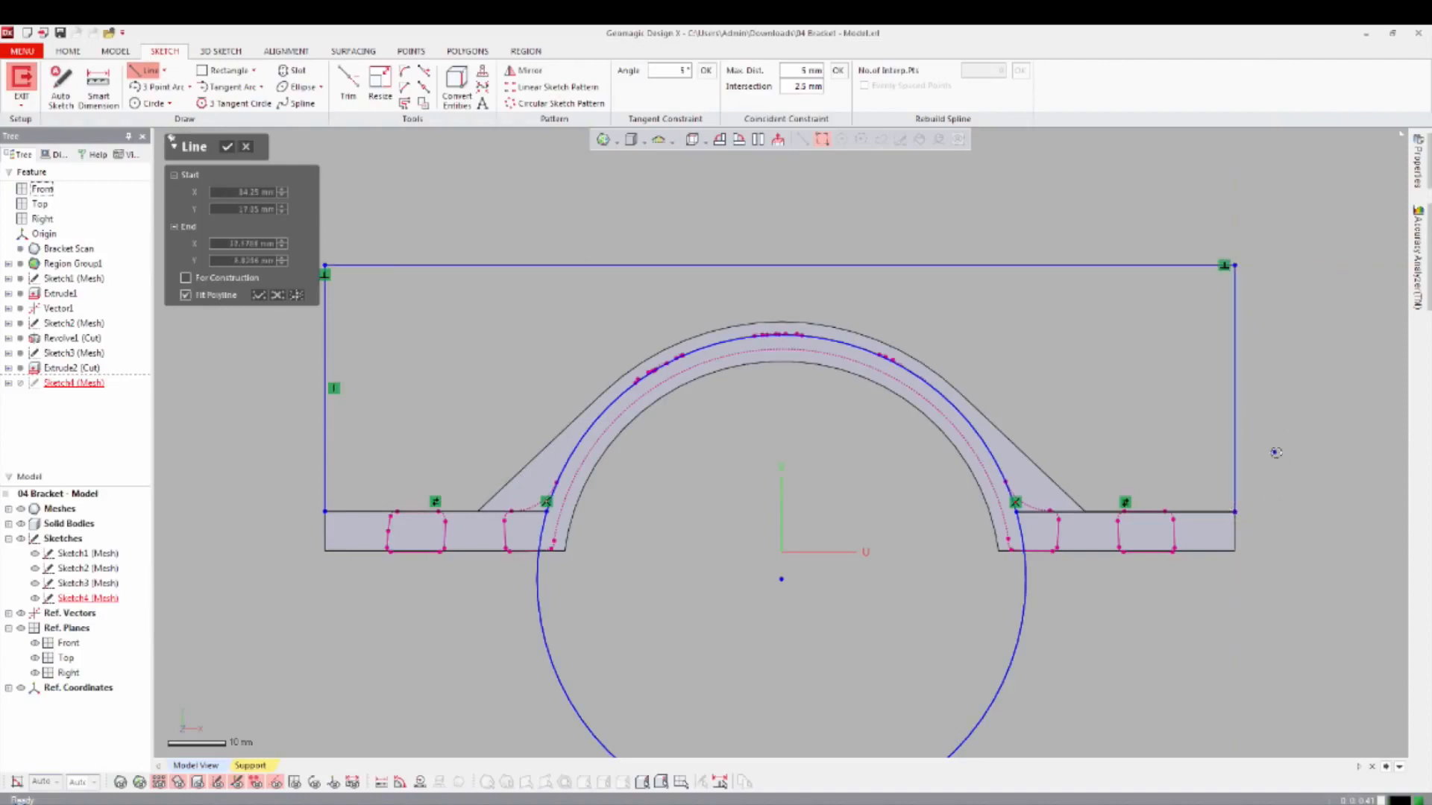
{"action": "key", "text": "Escape"}
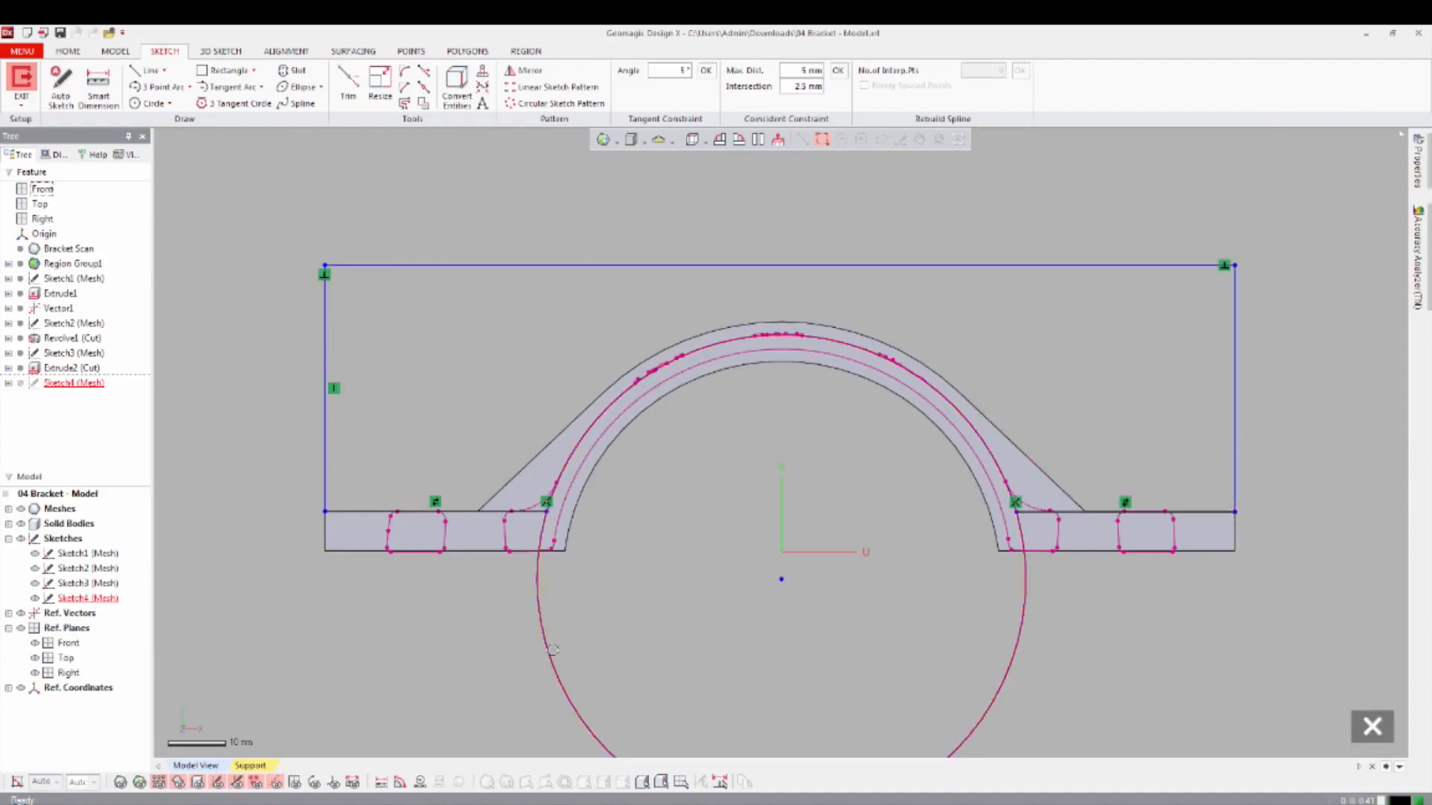
Remove the circle's portion below the foot lines with Power Trim and exit the sketch.
{"action": "key", "text": "ctrl+5"}
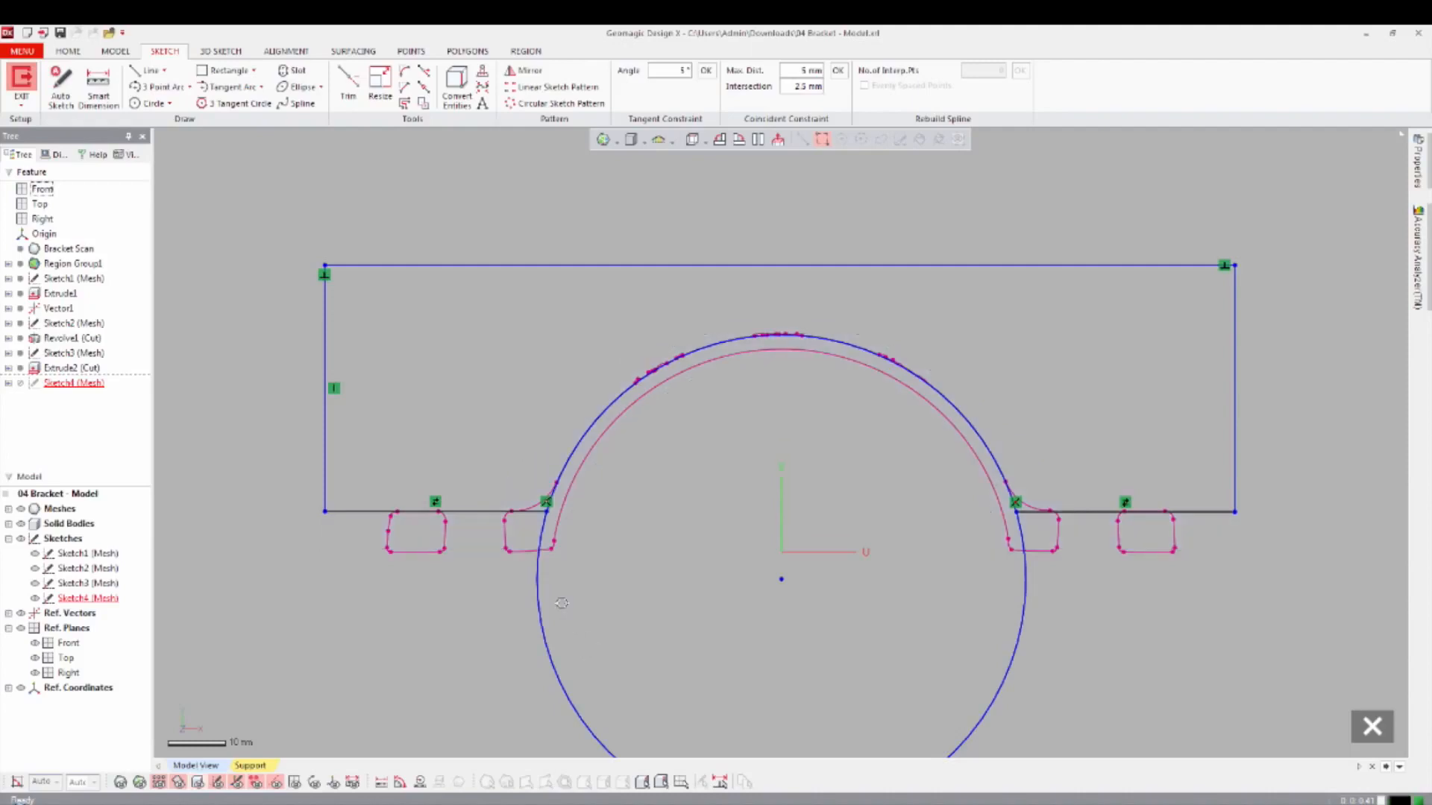
{"action": "right_click", "coordinate": [458, 637]}
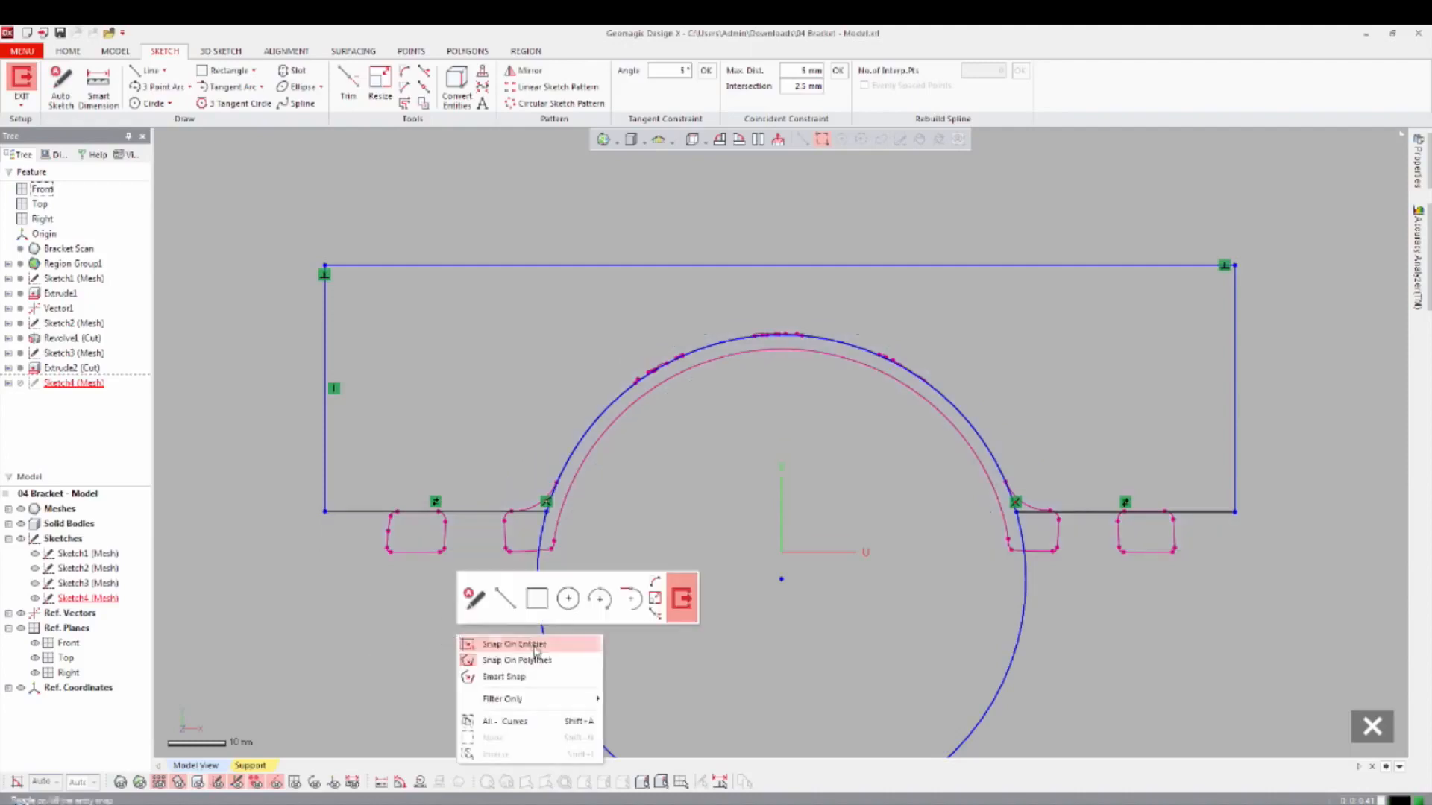
{"action": "left_click", "coordinate": [653, 606]}
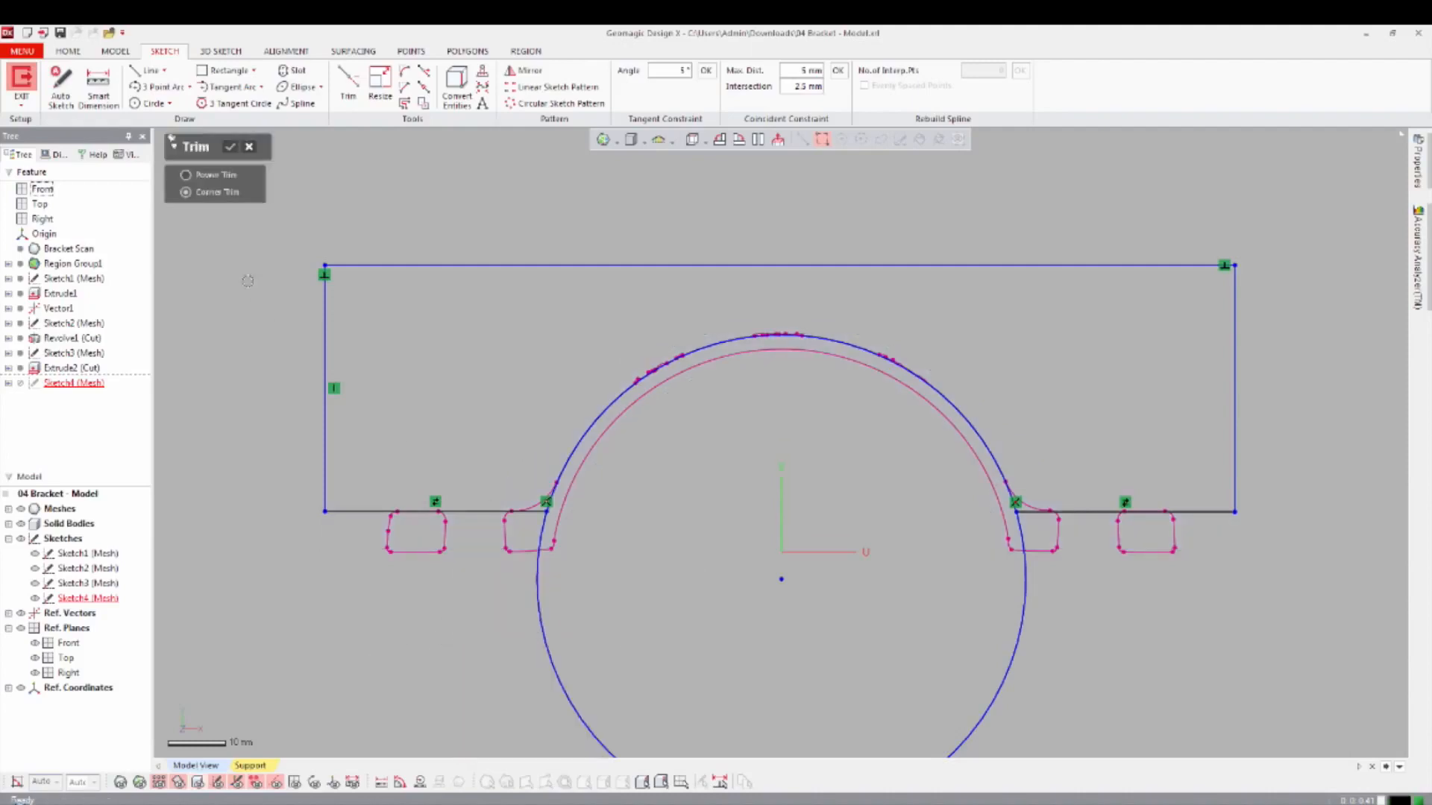
{"action": "left_click", "coordinate": [213, 176]}
{"action": "left_click_drag", "start_coordinate": [529, 607], "coordinate": [579, 613]}
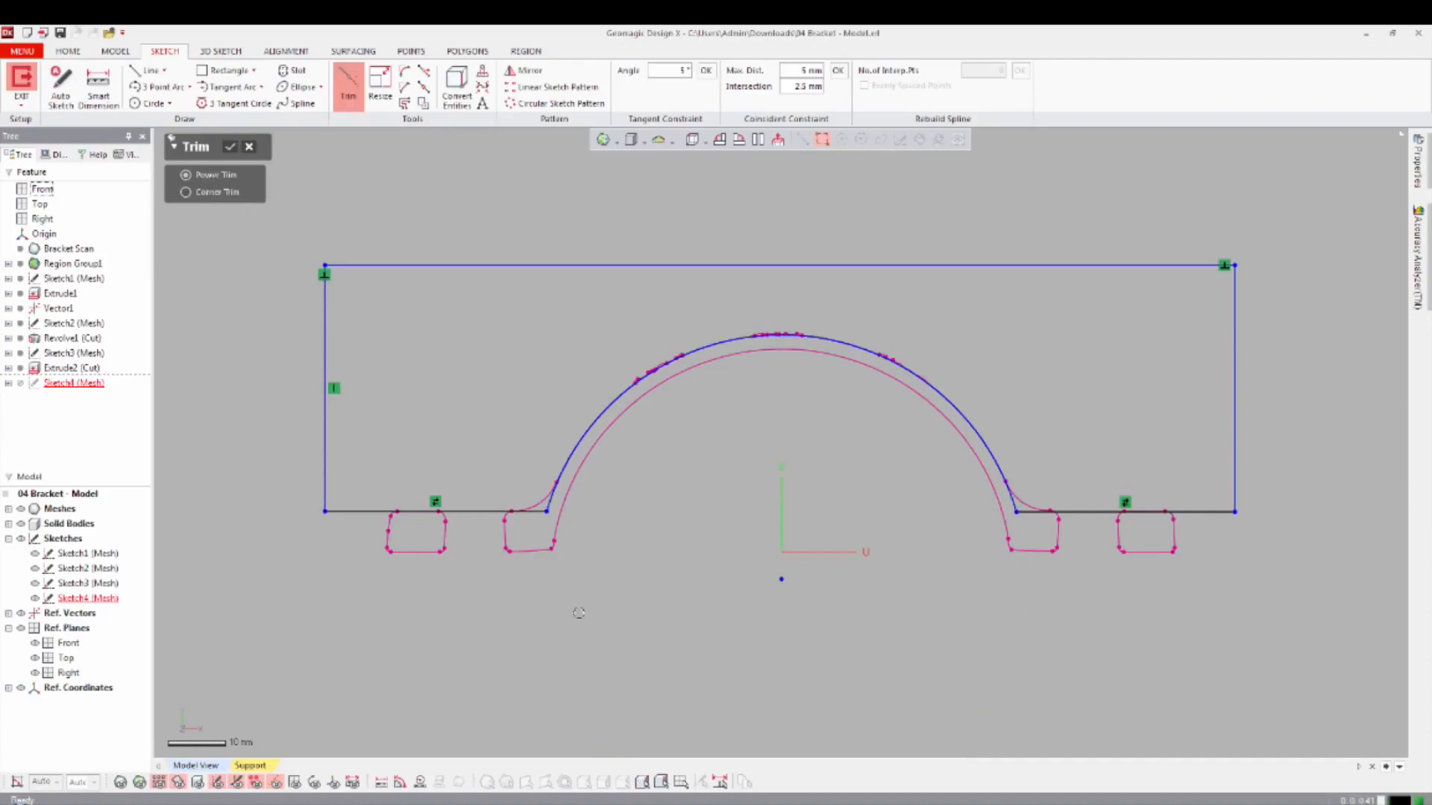
{"action": "right_click", "coordinate": [584, 613]}
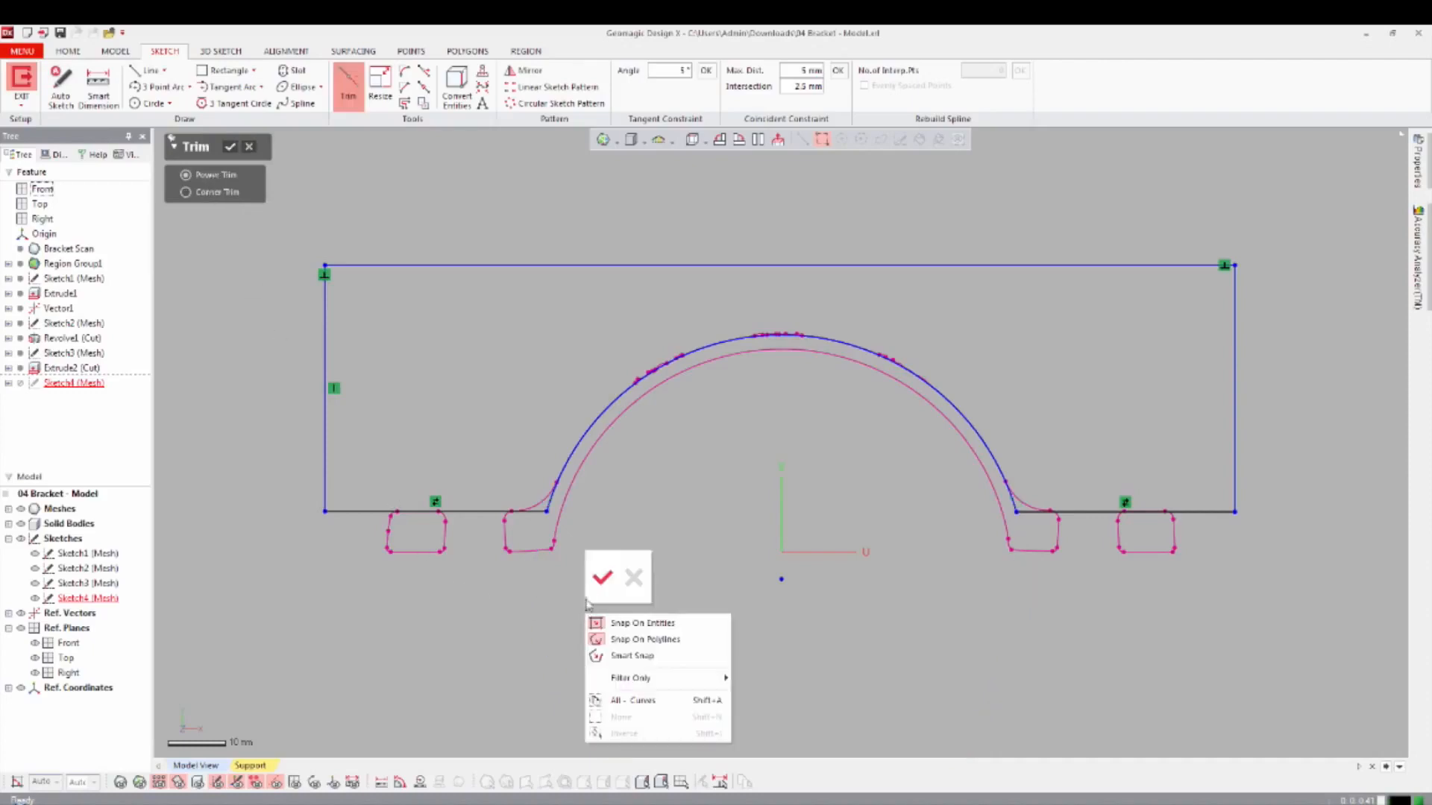
{"action": "left_click", "coordinate": [597, 580]}
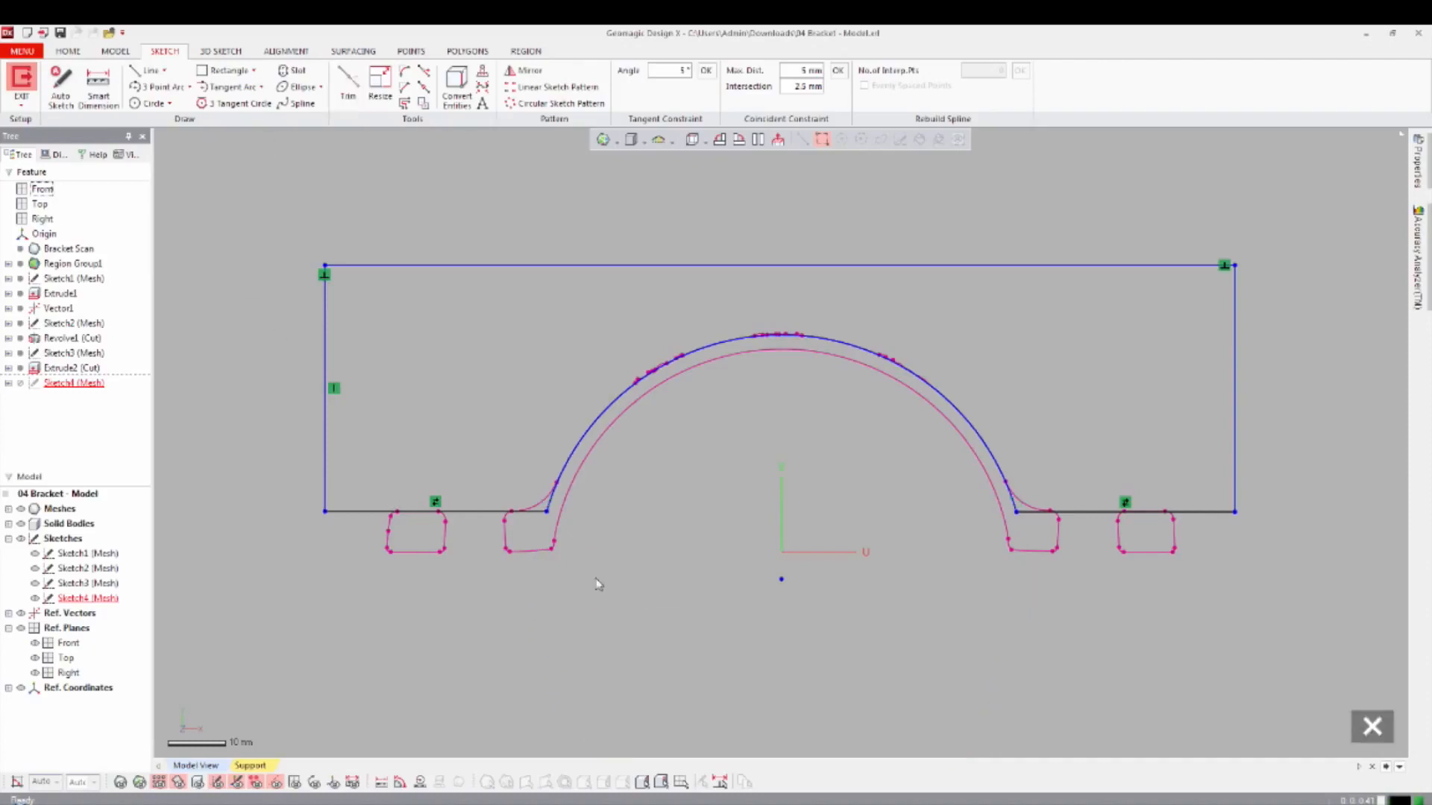
{"action": "right_click", "coordinate": [647, 538]}
{"action": "left_click", "coordinate": [871, 507]}
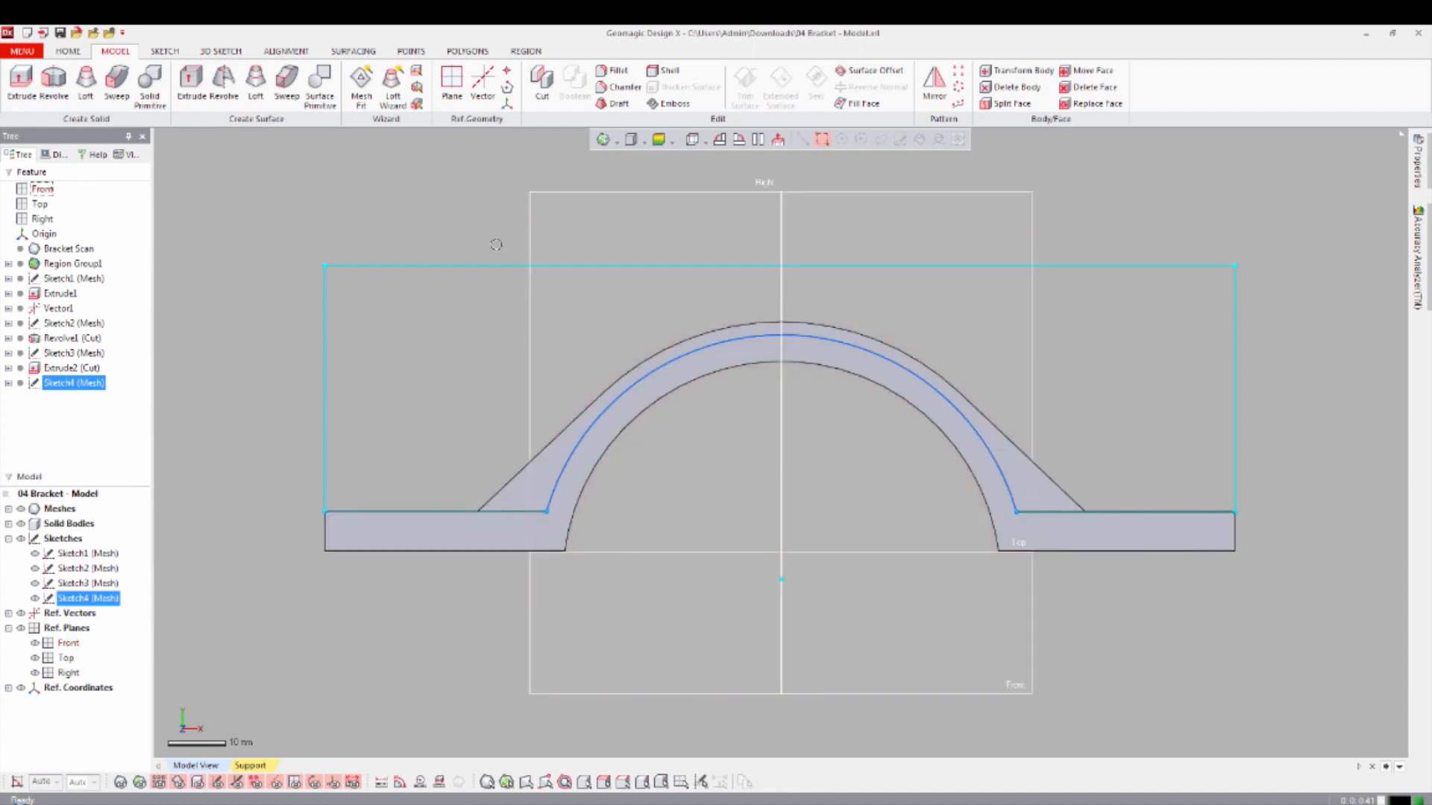
Set up a solid extrusion of the closed profile above the arch using the Mid Plane method as a cut.
{"action": "left_click", "coordinate": [456, 221]}
{"action": "scroll", "coordinate": [522, 276], "scroll_direction": "down", "scroll_amount": 2}
{"action": "mouse_move", "coordinate": [559, 298]}
{"action": "right_mouse_down"}
{"action": "mouse_move", "coordinate": [671, 418]}
{"action": "mouse_move", "coordinate": [847, 432]}
{"action": "mouse_move", "coordinate": [786, 434]}
{"action": "mouse_move", "coordinate": [512, 231]}
{"action": "right_mouse_up"}
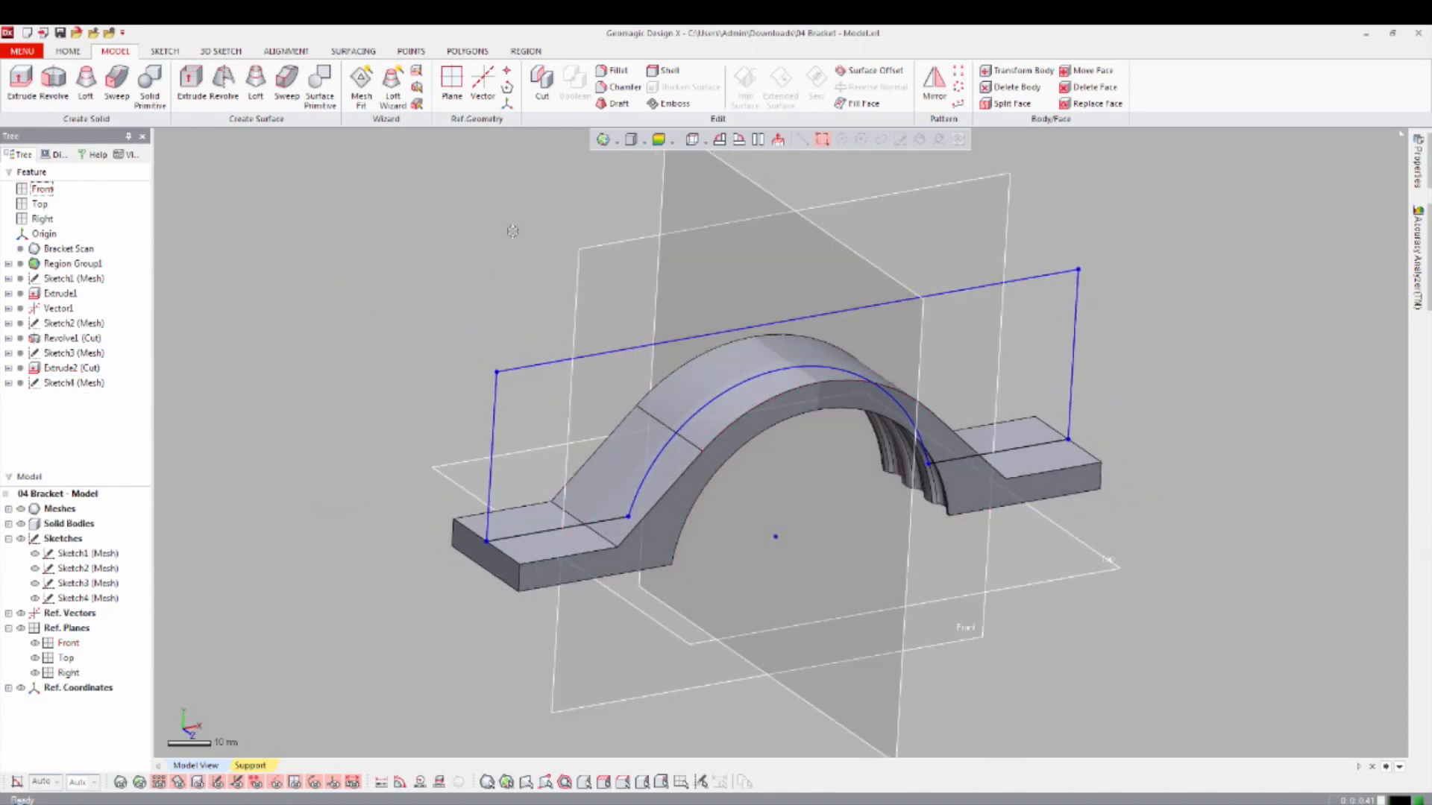
{"action": "left_click", "coordinate": [29, 96]}
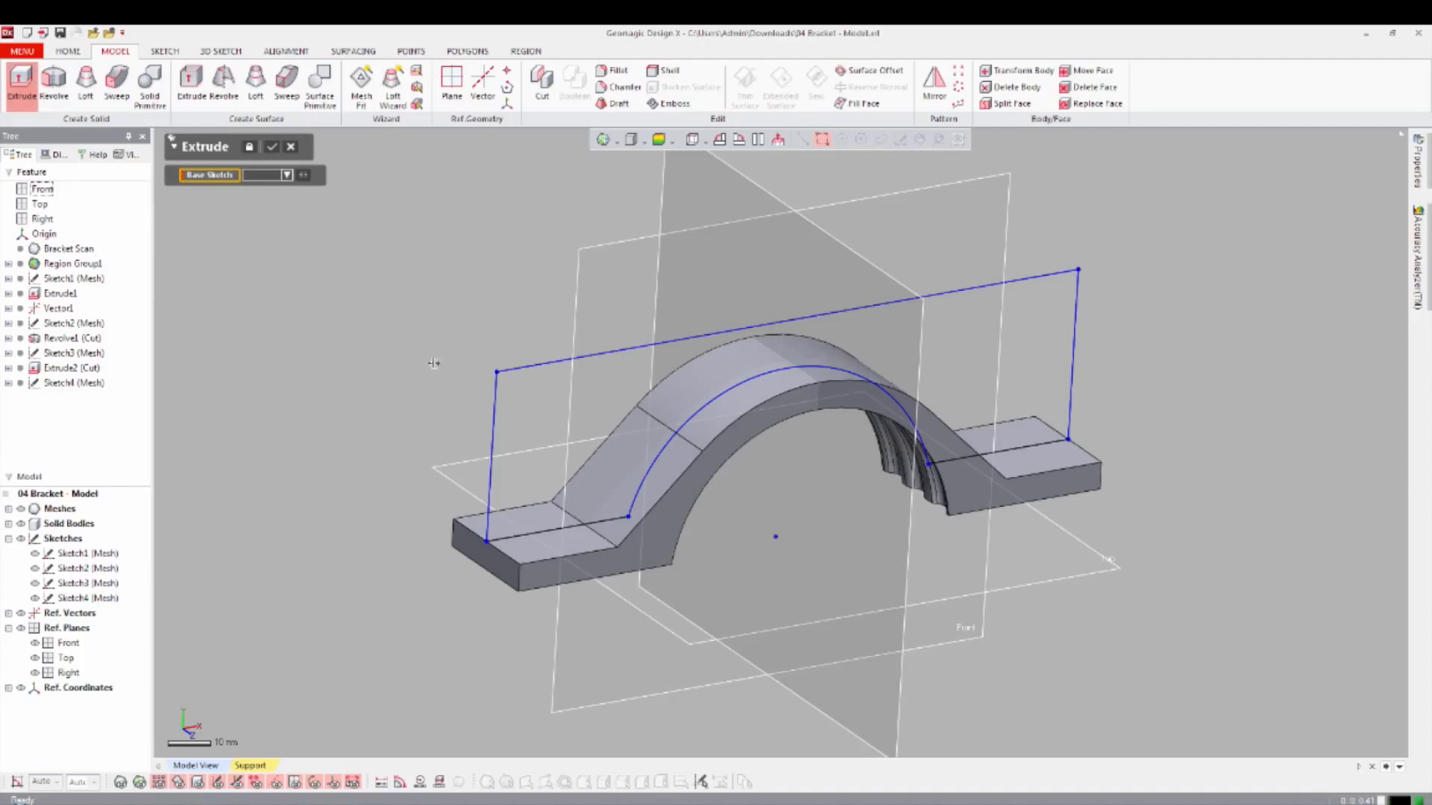
{"action": "left_click", "coordinate": [542, 369]}
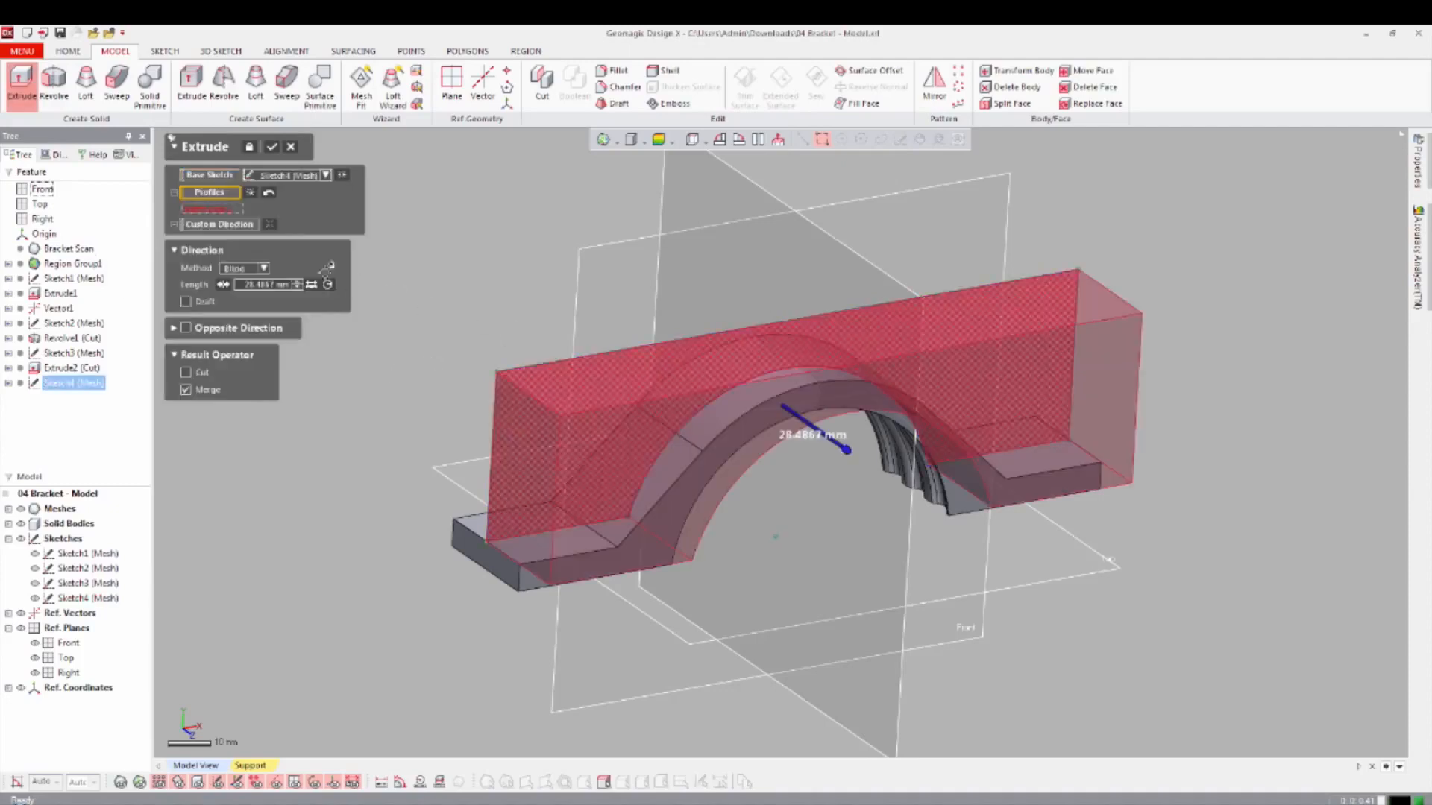
{"action": "left_click", "coordinate": [237, 269]}
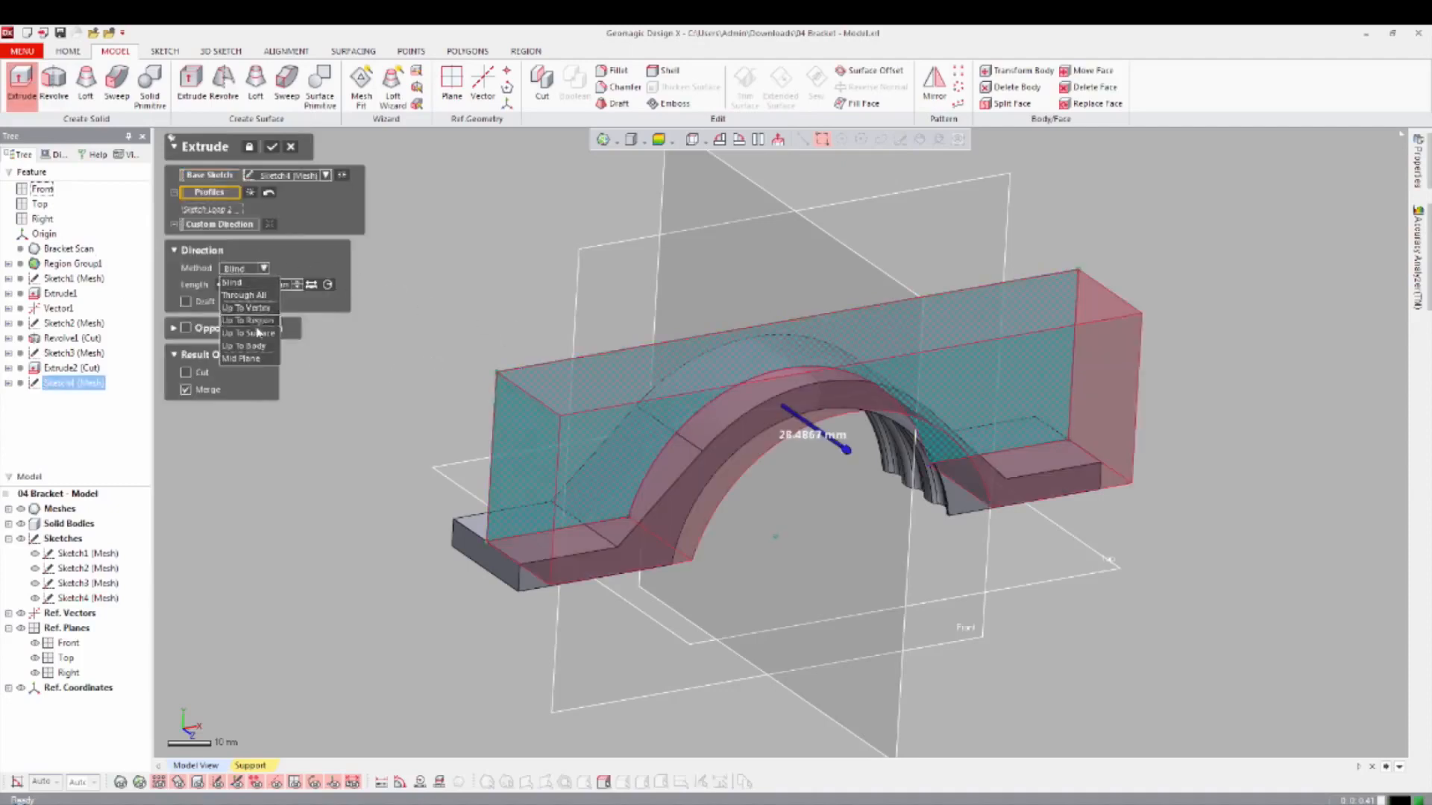
{"action": "left_click", "coordinate": [251, 360]}
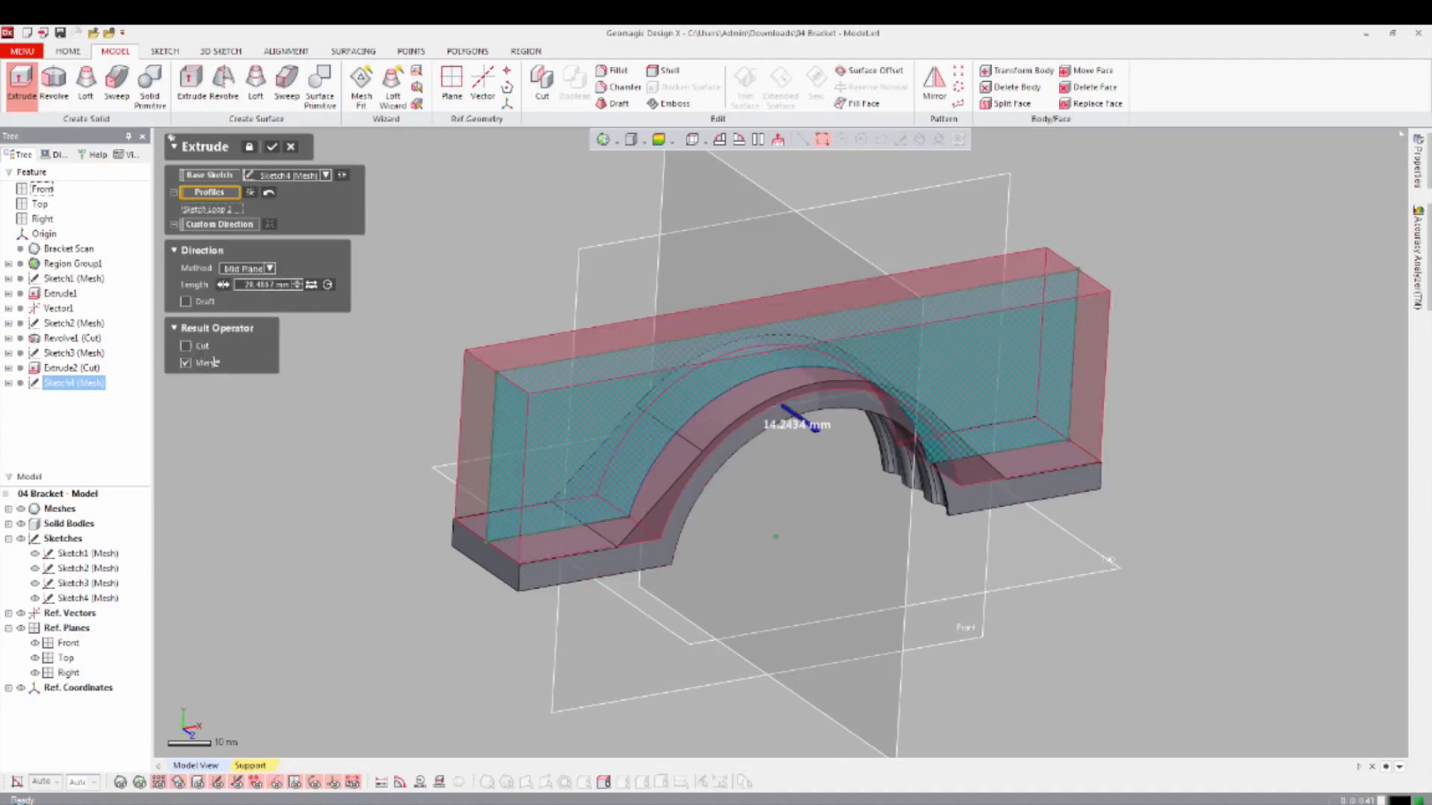
{"action": "left_click", "coordinate": [201, 347]}
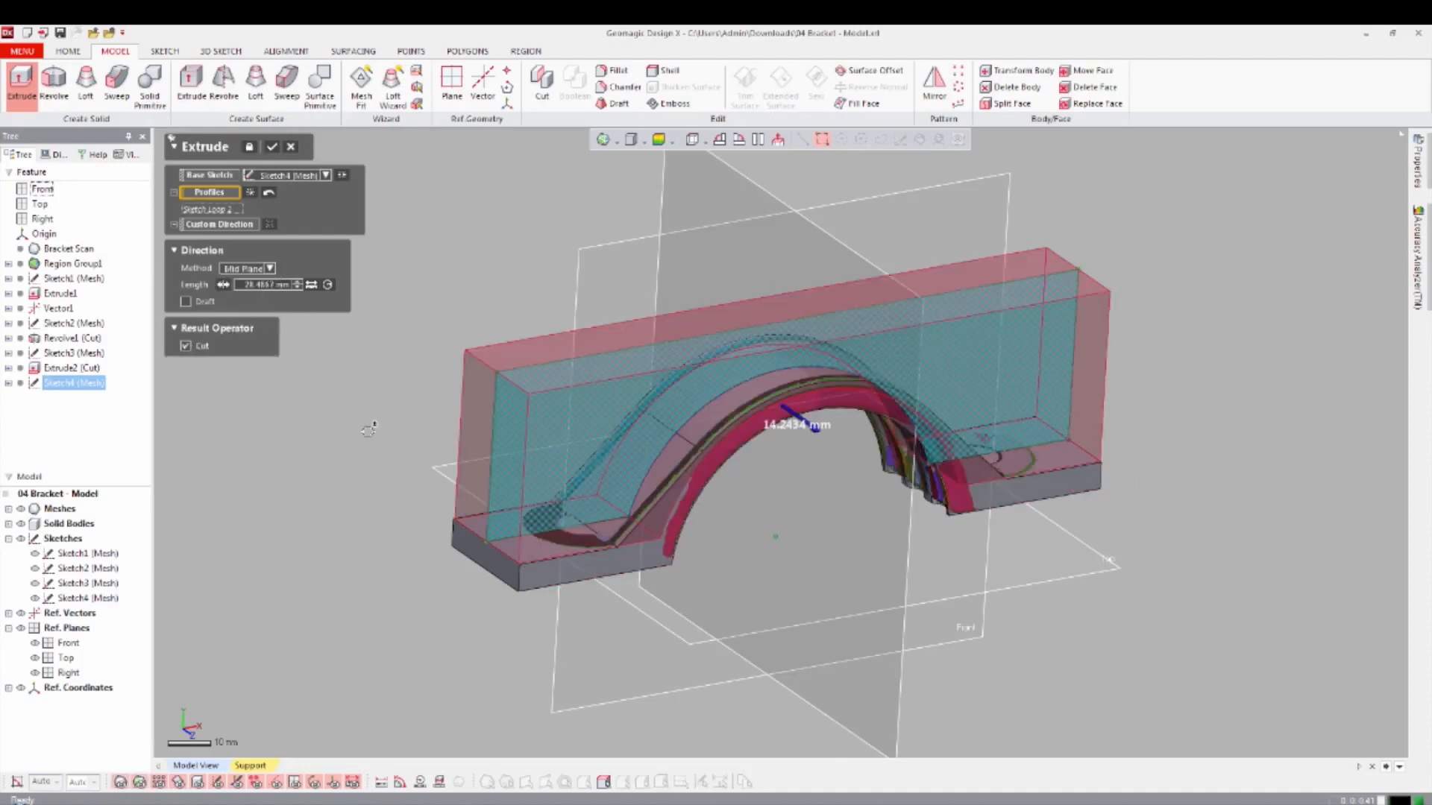
Set the mid-plane cut's length to about 21.6 mm to fit between the scan's side ribs and apply it.
{"action": "key", "text": "ctrl+5"}
{"action": "scroll", "coordinate": [522, 470], "scroll_direction": "up", "scroll_amount": 4}
{"action": "right_click_drag", "start_coordinate": [493, 493], "coordinate": [989, 434]}
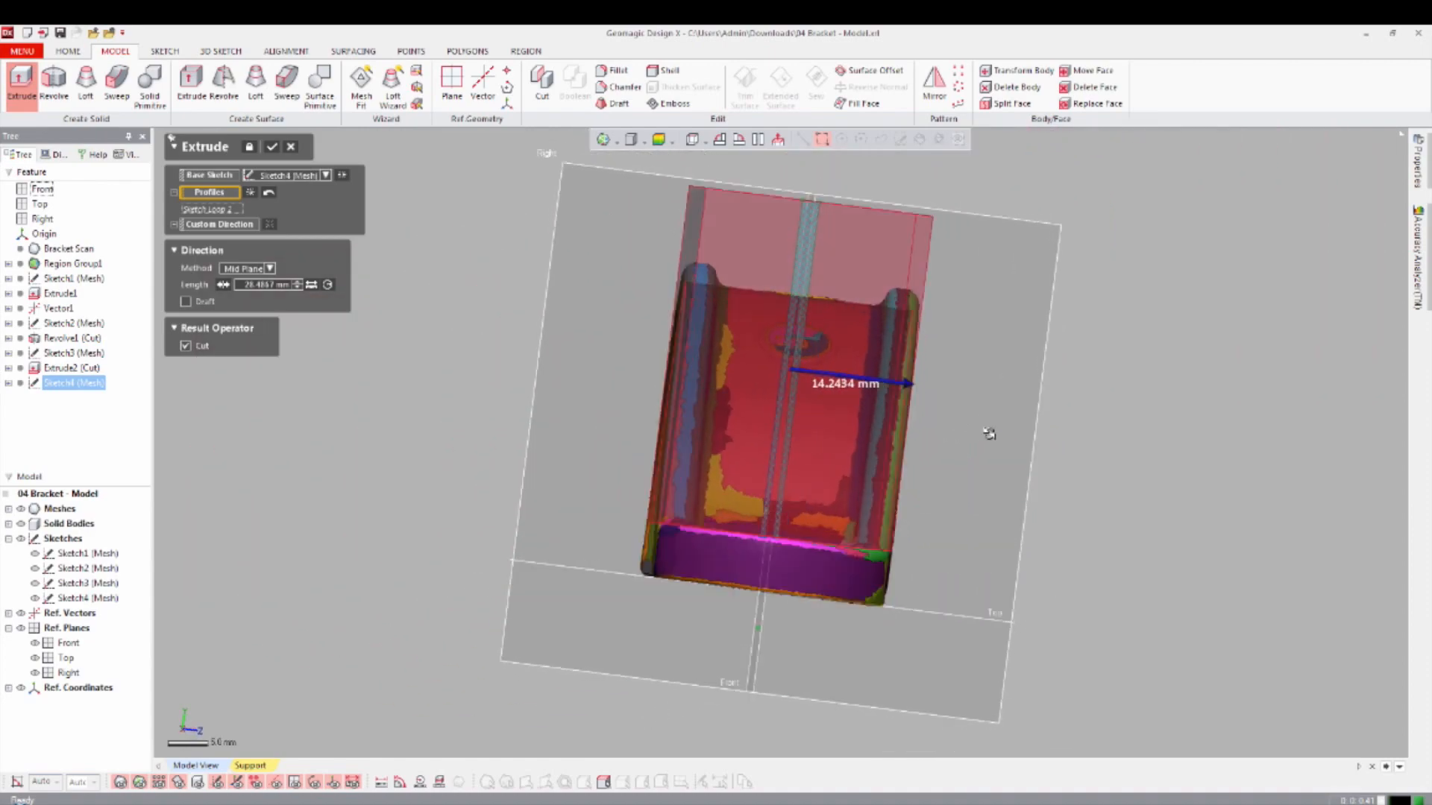
{"action": "key", "text": "ctrl+0"}
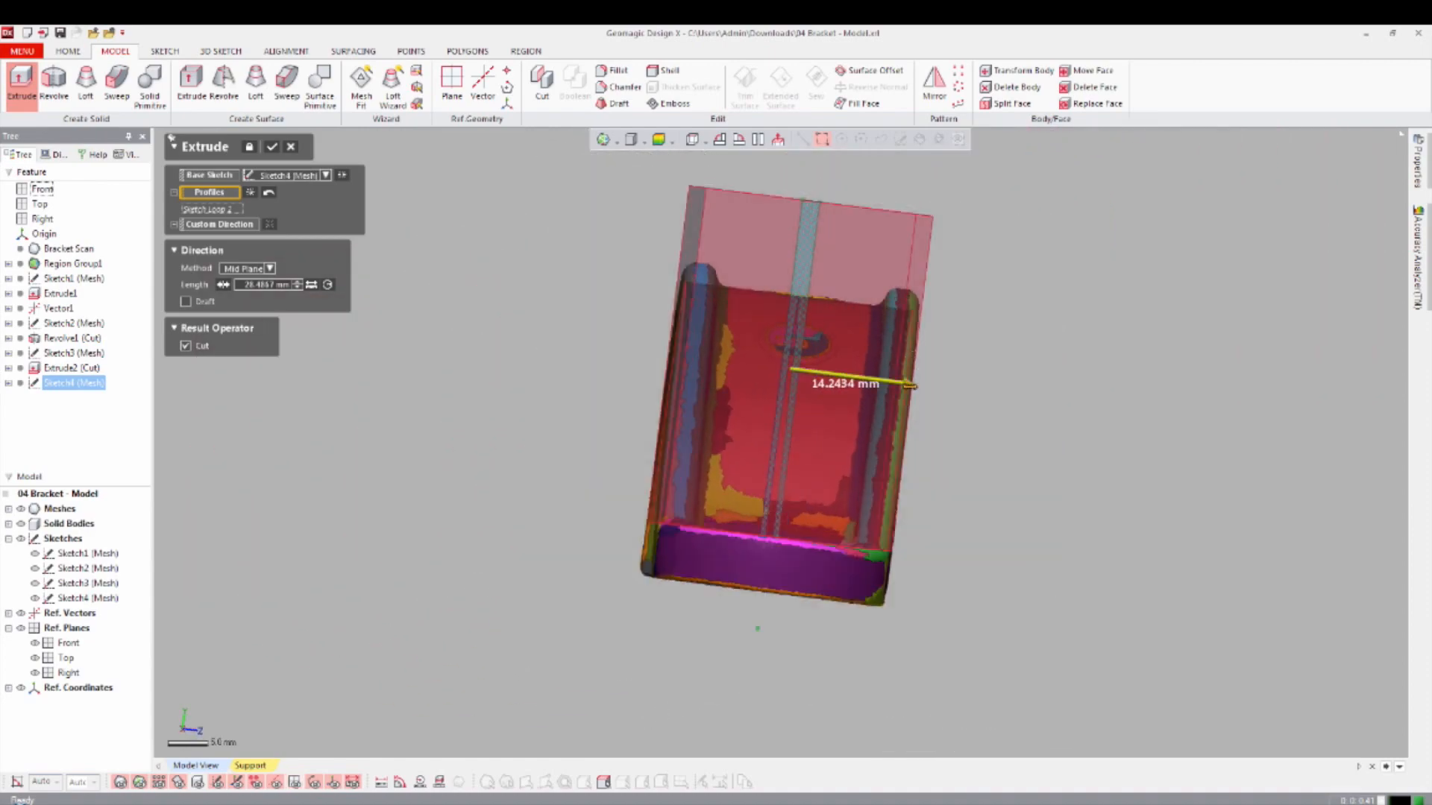
{"action": "left_click_drag", "start_coordinate": [905, 384], "coordinate": [886, 382]}
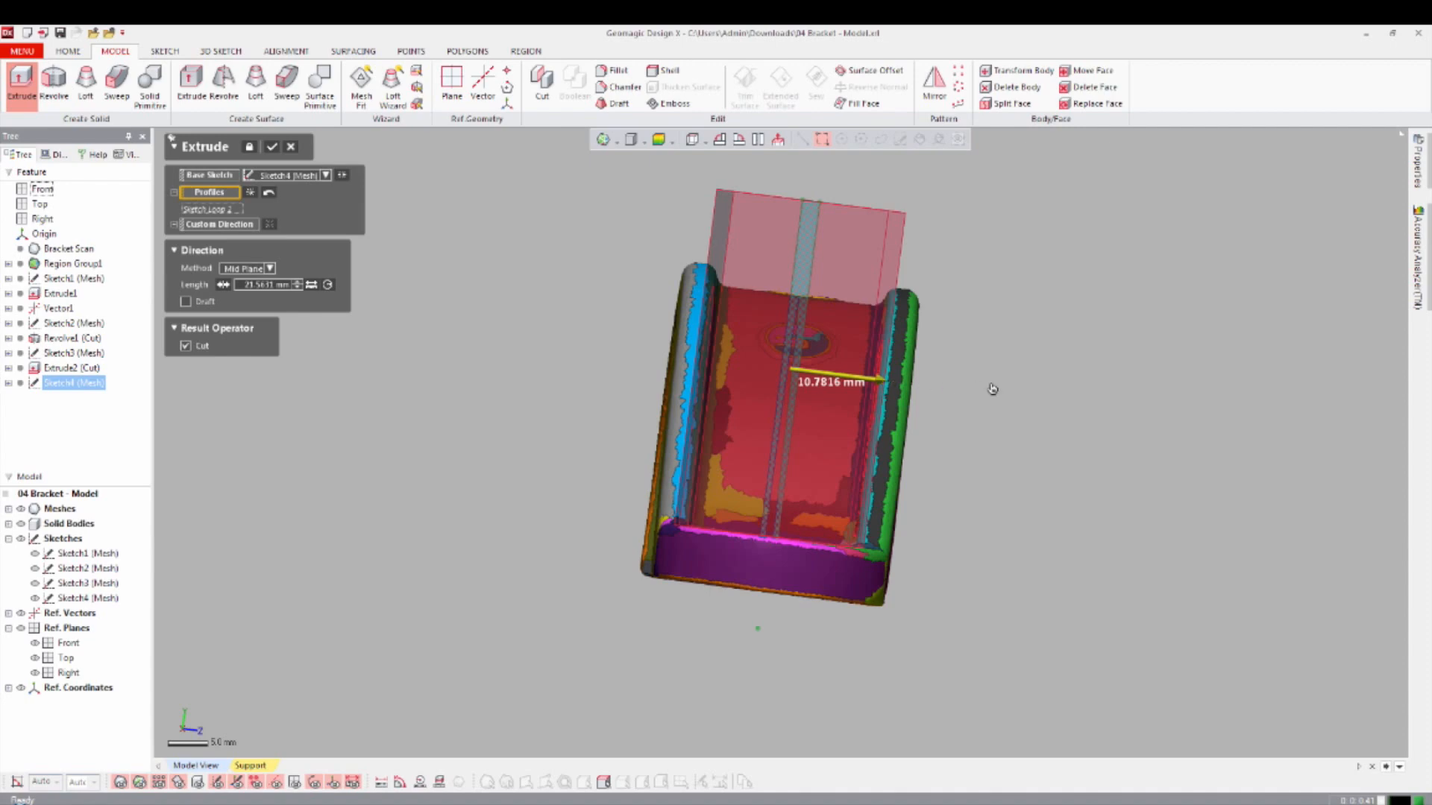
{"action": "right_click_drag", "start_coordinate": [1017, 377], "coordinate": [687, 408]}
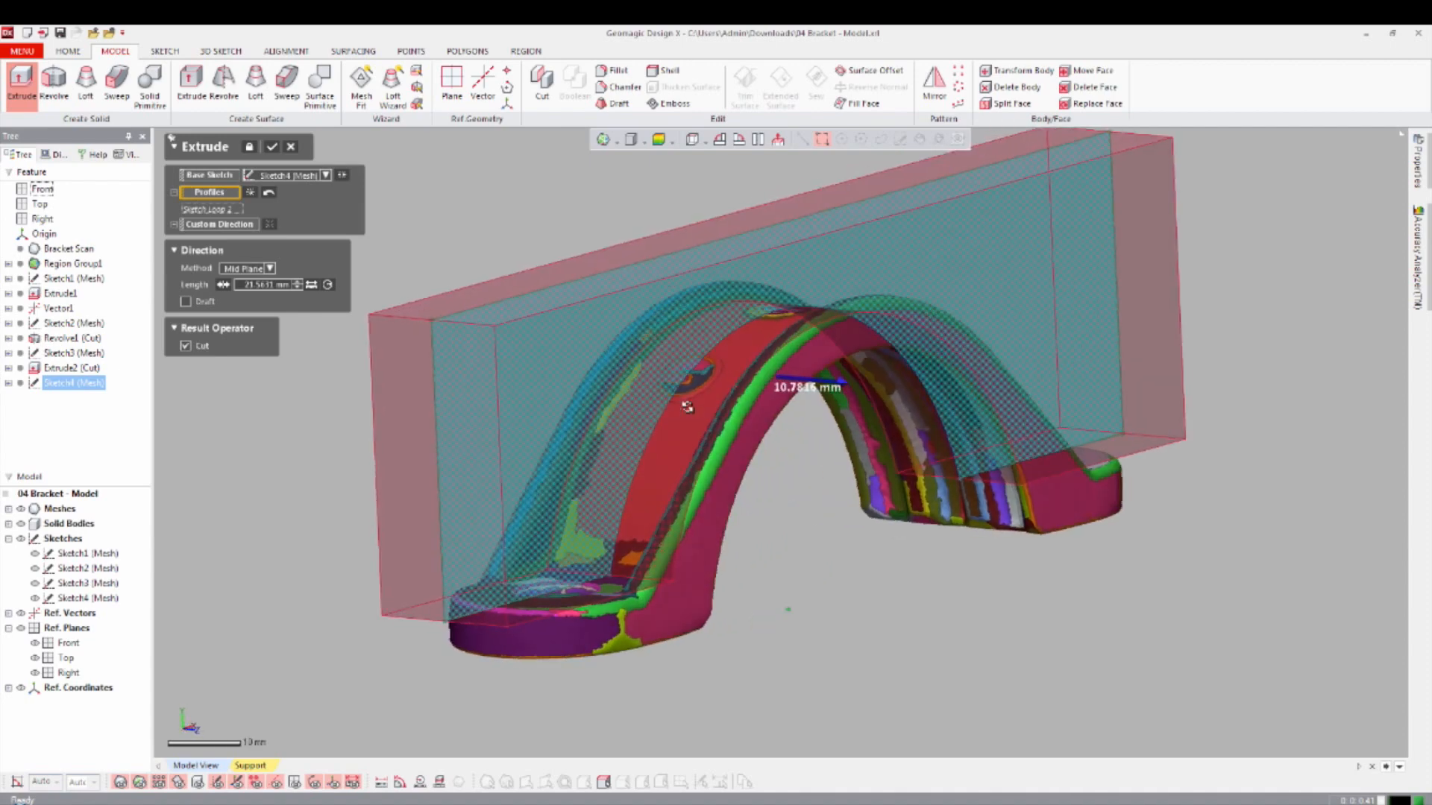
{"action": "left_click", "coordinate": [269, 148]}
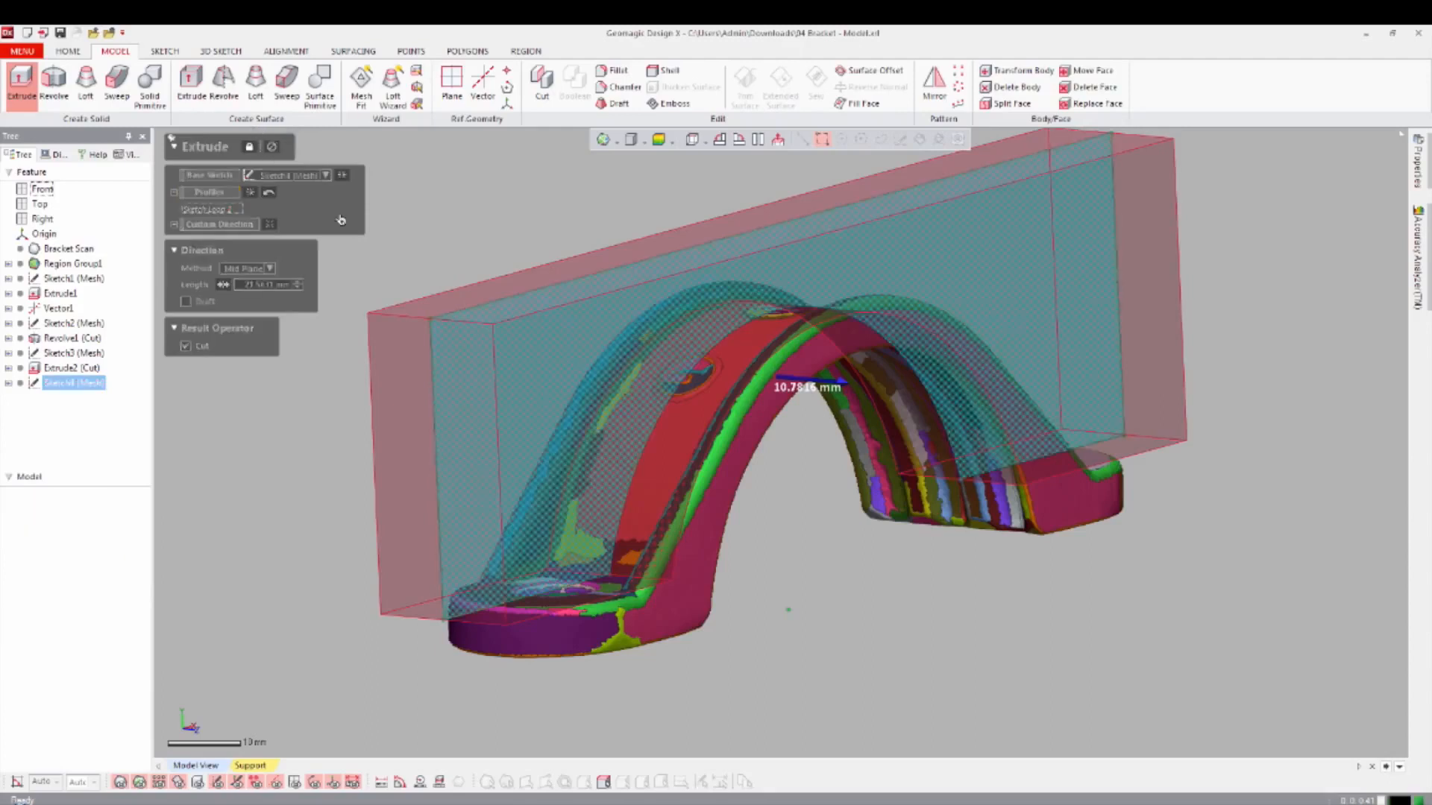
Compare the channel cut on the solid with the scan by toggling the mesh and regions and viewing it from several angles.
{"action": "key", "text": "ctrl+5"}
{"action": "key", "text": "ctrl+1"}
{"action": "key", "text": "ctrl+2"}
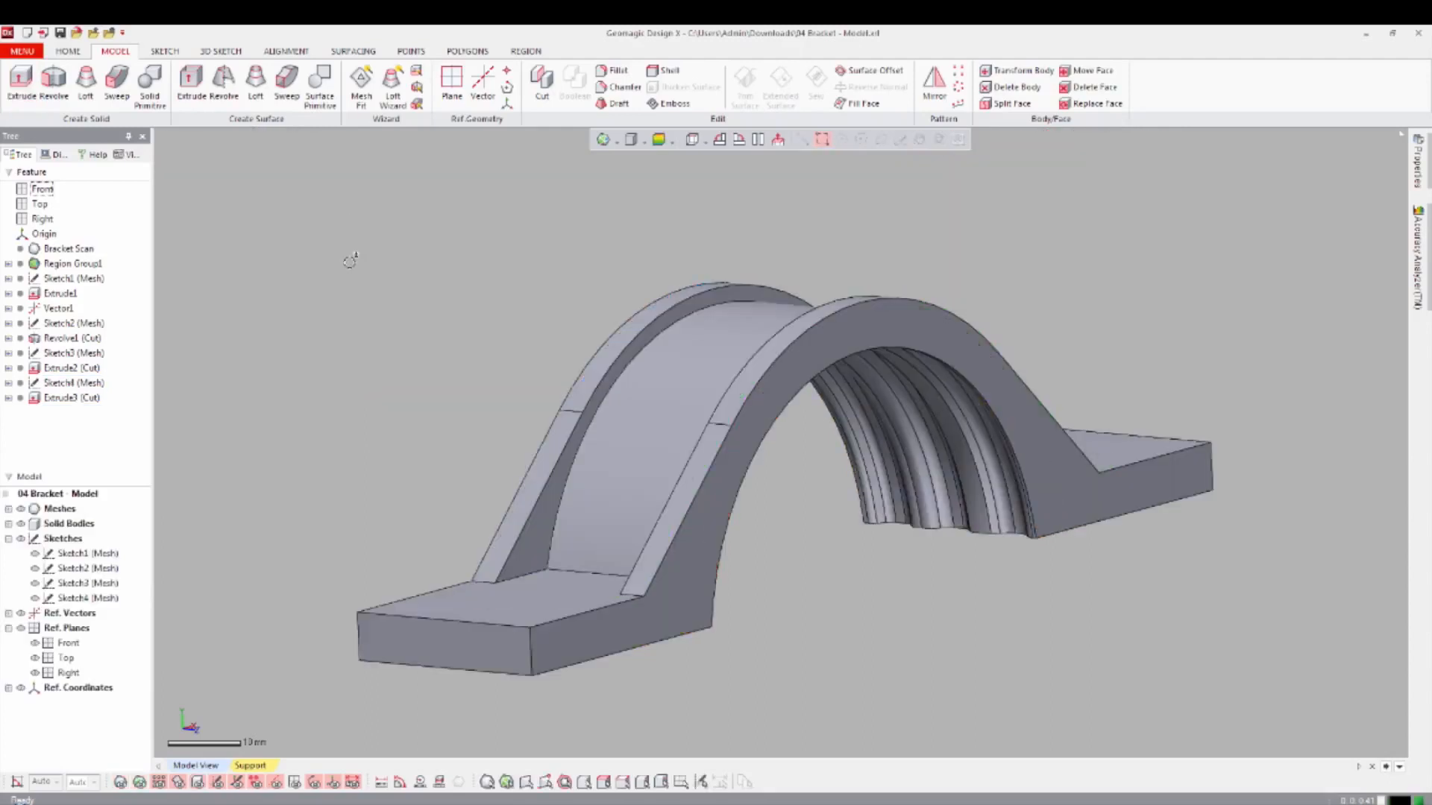
{"action": "key", "text": "ctrl+1"}
{"action": "key", "text": "ctrl+3"}
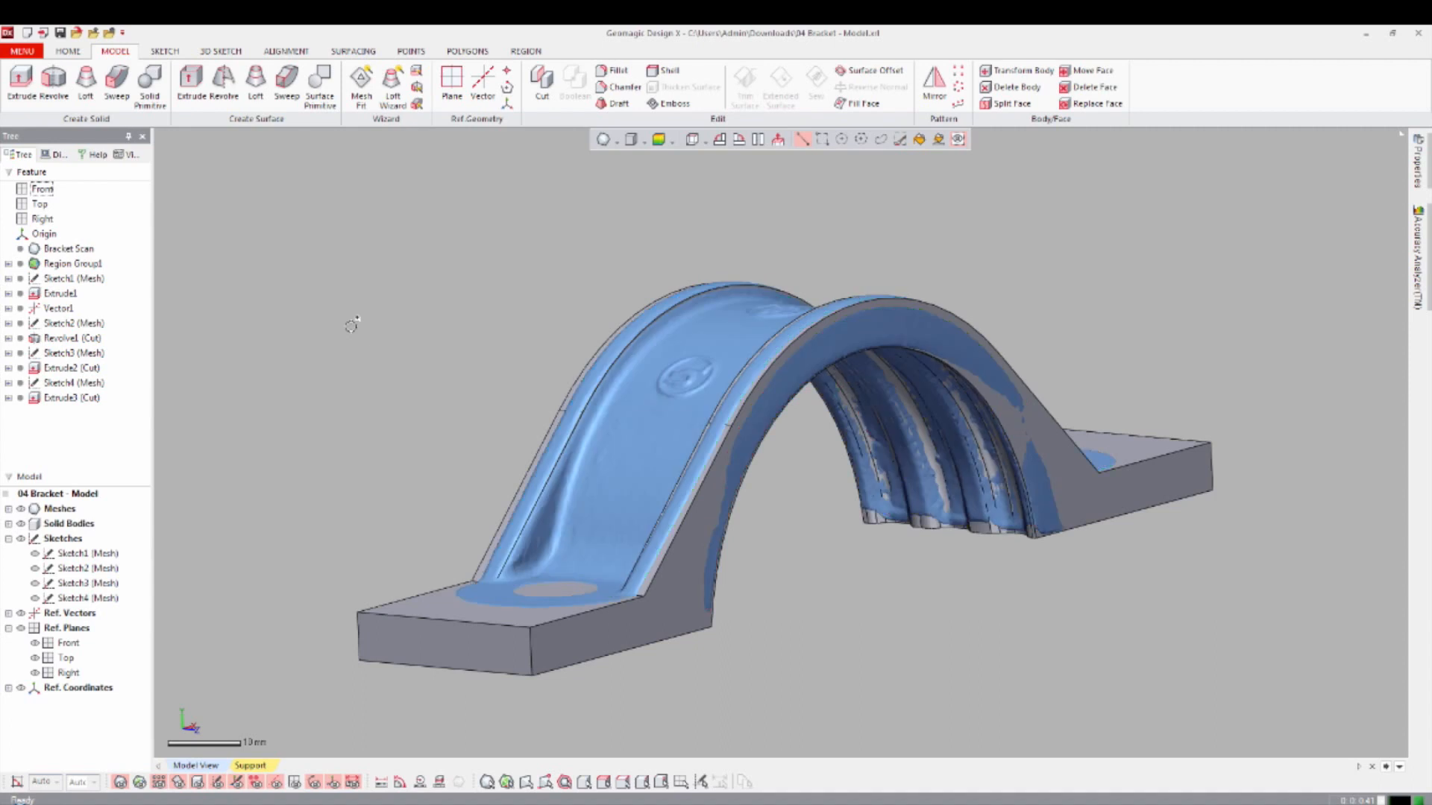
{"action": "right_click_drag", "start_coordinate": [517, 359], "coordinate": [912, 480]}
{"action": "scroll", "coordinate": [912, 480], "scroll_direction": "up", "scroll_amount": 2}
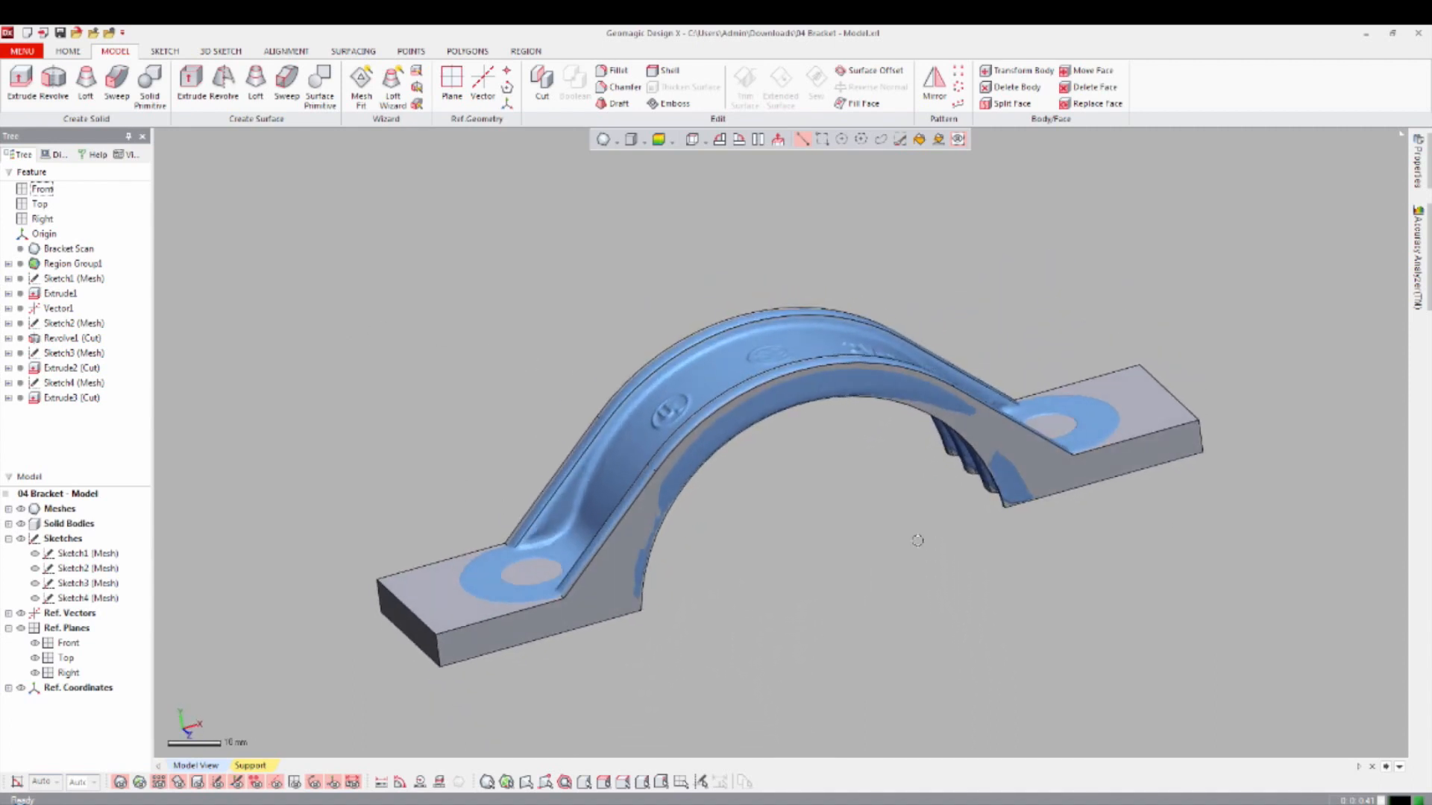
Start a planar mesh sketch on the Top plane at 0 mm offset with the silhouette range widened to about 22 mm.
{"action": "key", "text": "ctrl+7"}
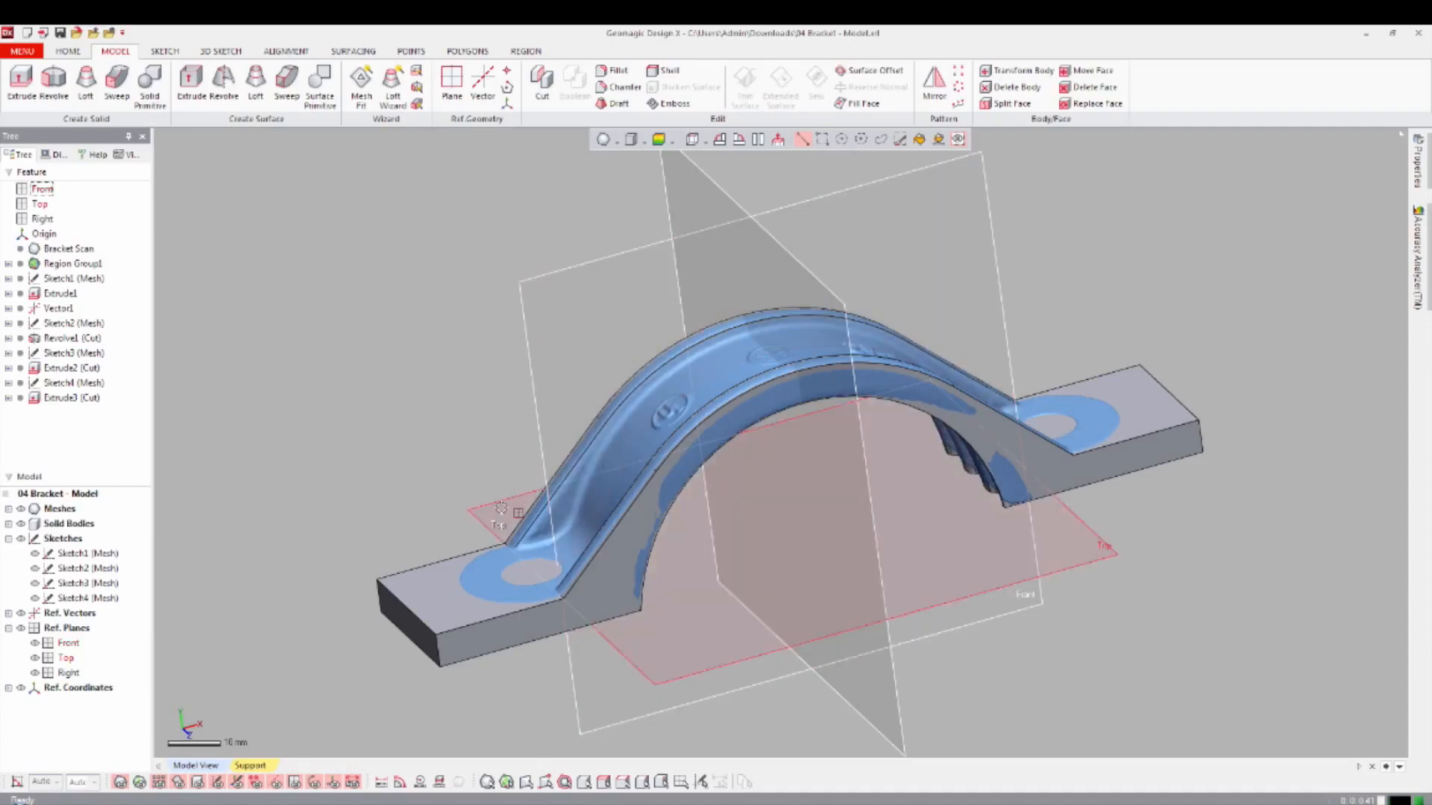
{"action": "right_click", "coordinate": [501, 508]}
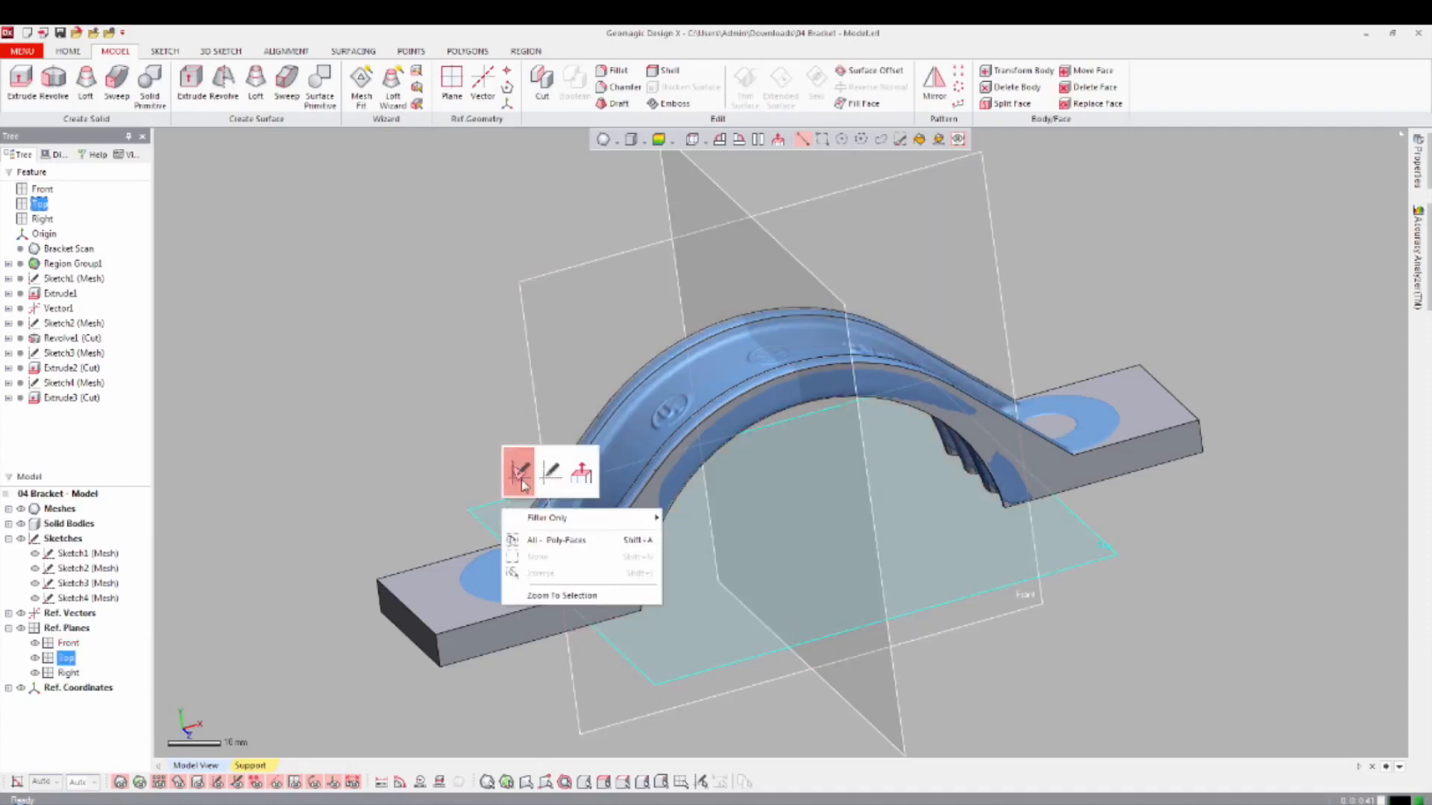
{"action": "left_click", "coordinate": [521, 477]}
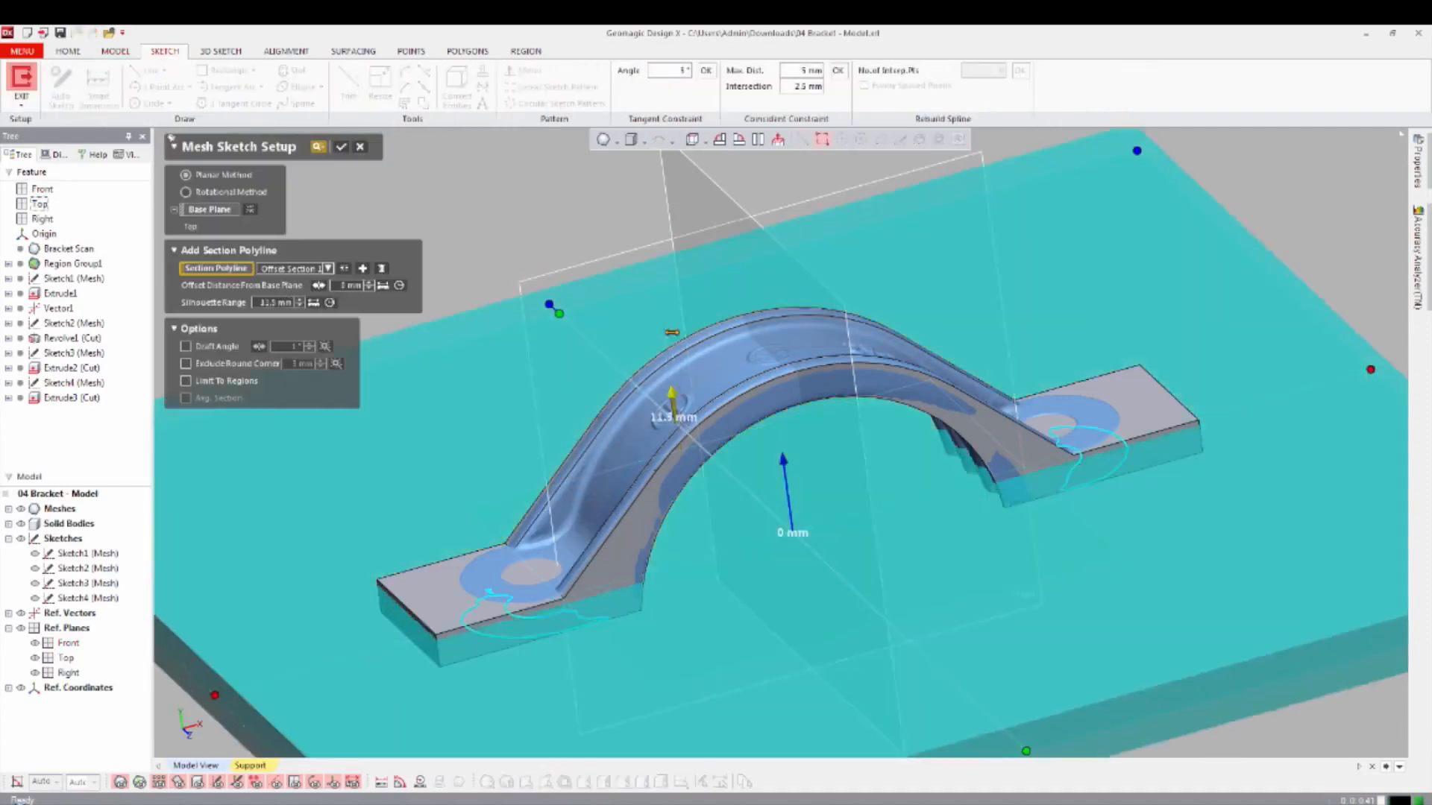
{"action": "left_click_drag", "start_coordinate": [672, 333], "coordinate": [661, 270]}
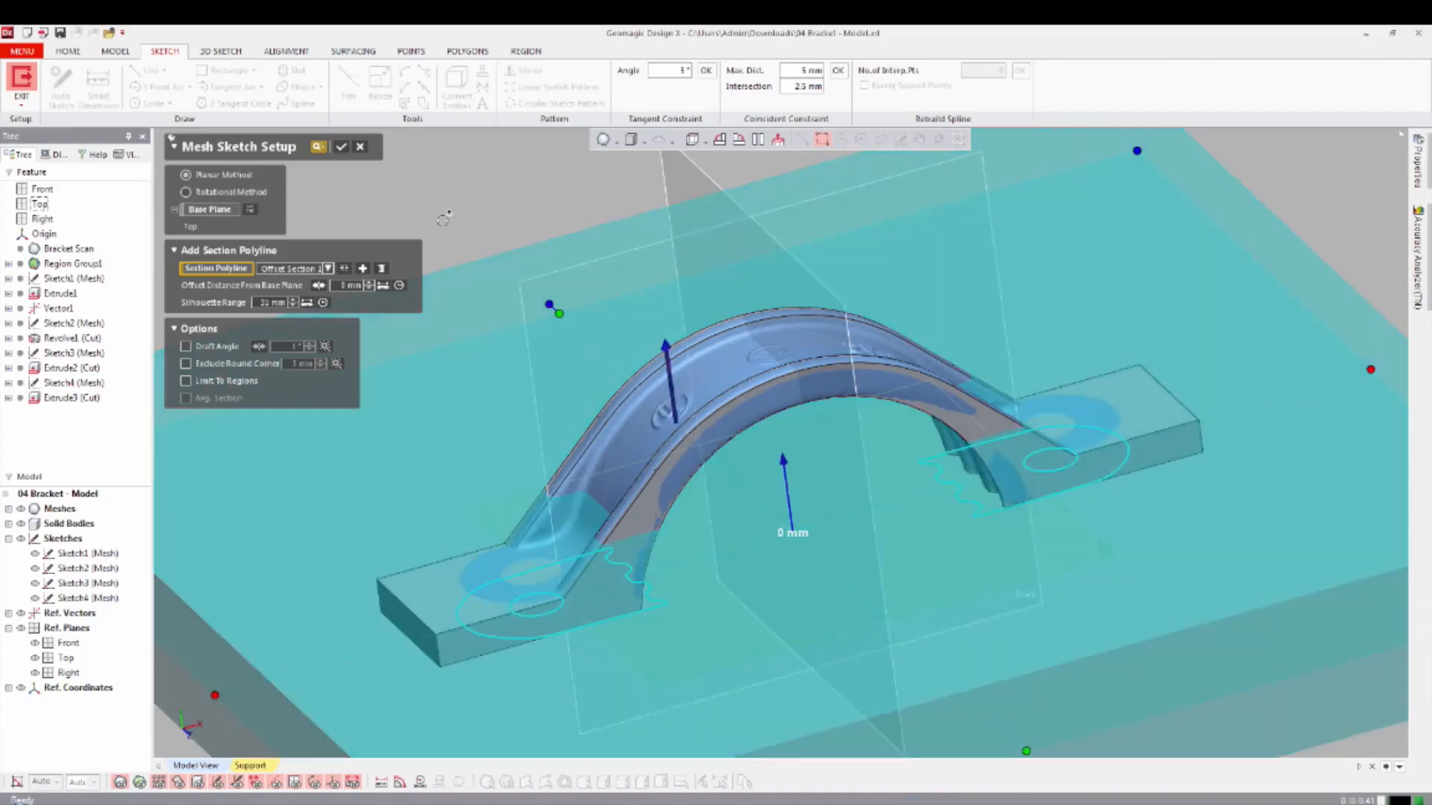
{"action": "left_click", "coordinate": [341, 147]}
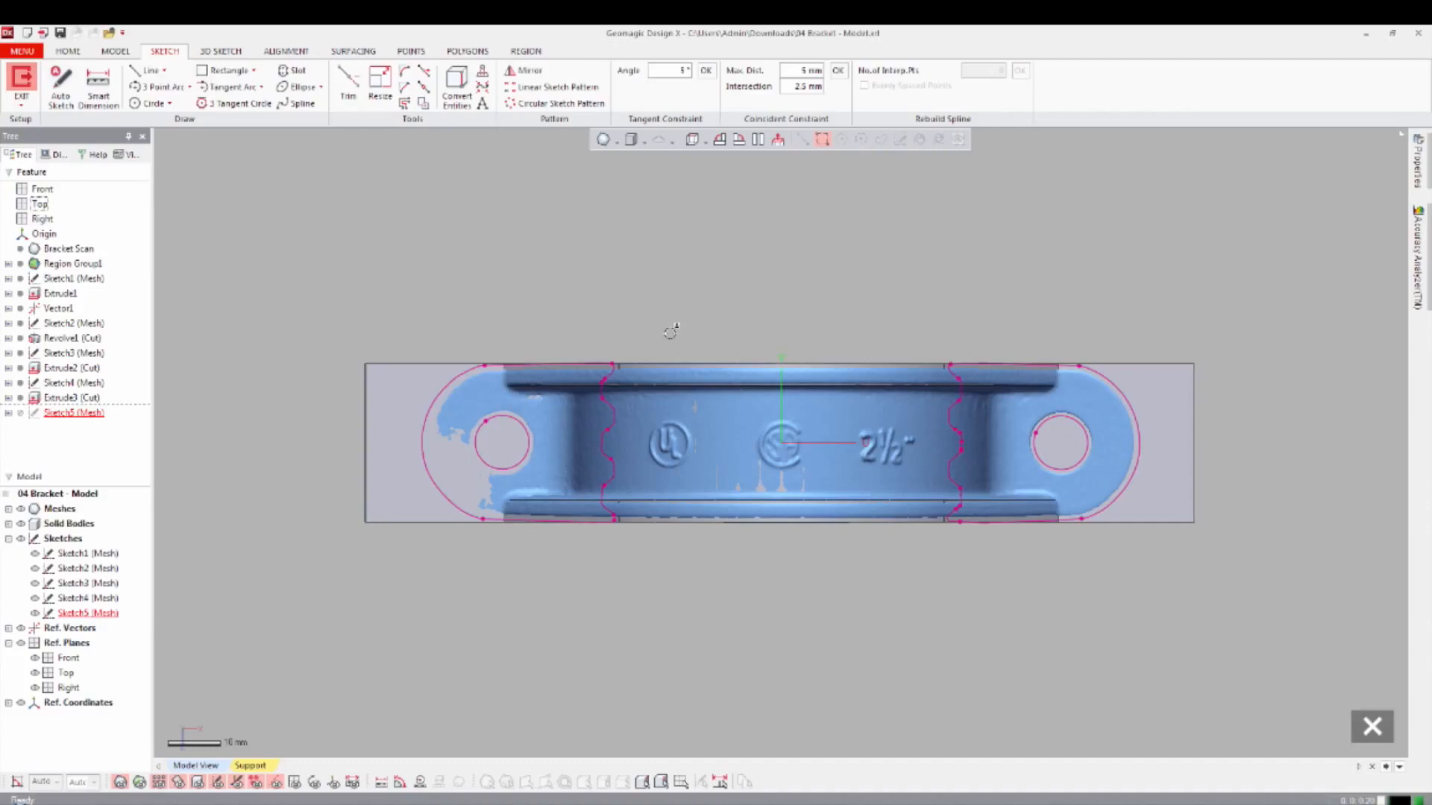
Convert the two long side edges of the left mounting foot into sketch lines.
{"action": "right_click", "coordinate": [388, 367]}
{"action": "left_click", "coordinate": [429, 375]}
{"action": "right_click", "coordinate": [399, 526]}
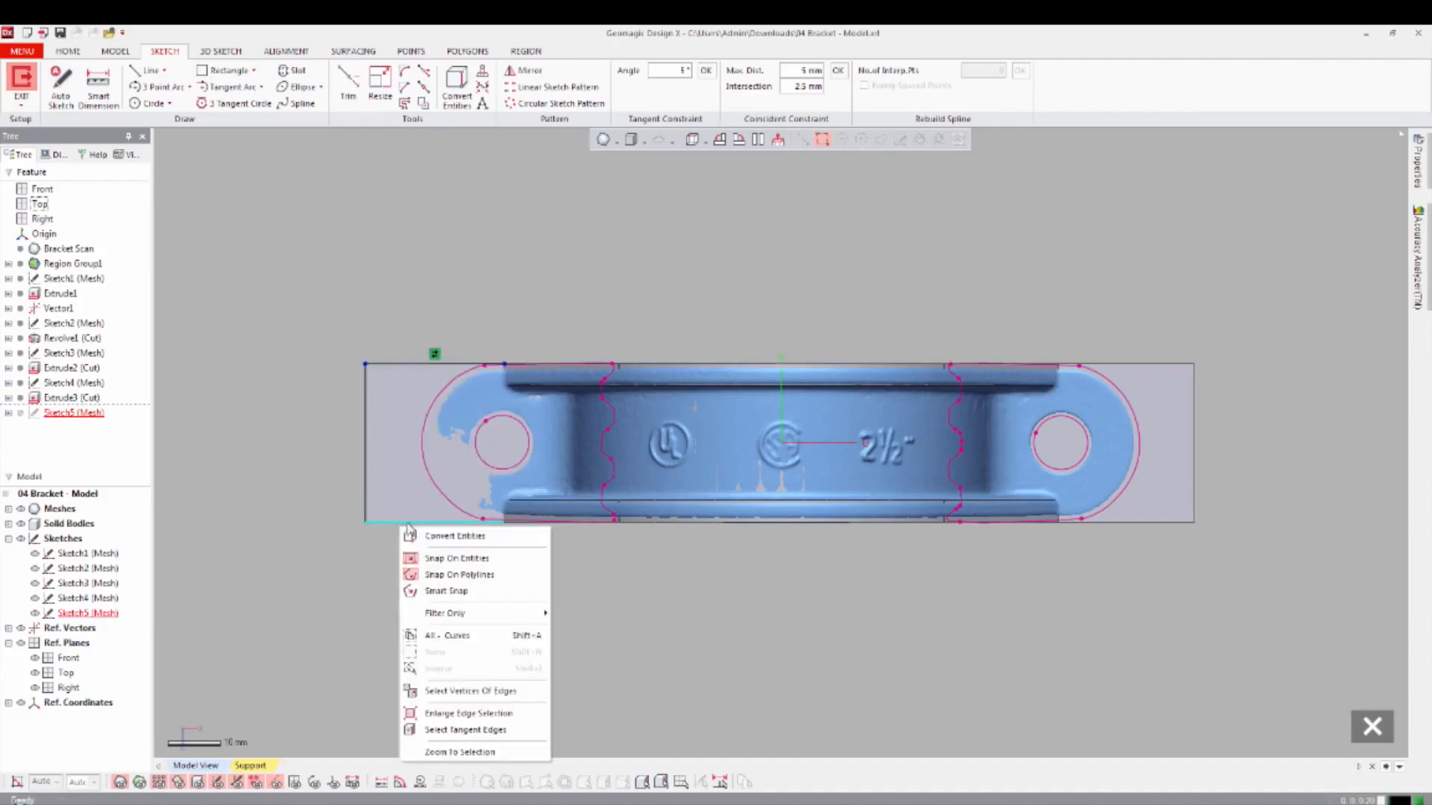
{"action": "left_click", "coordinate": [437, 534]}
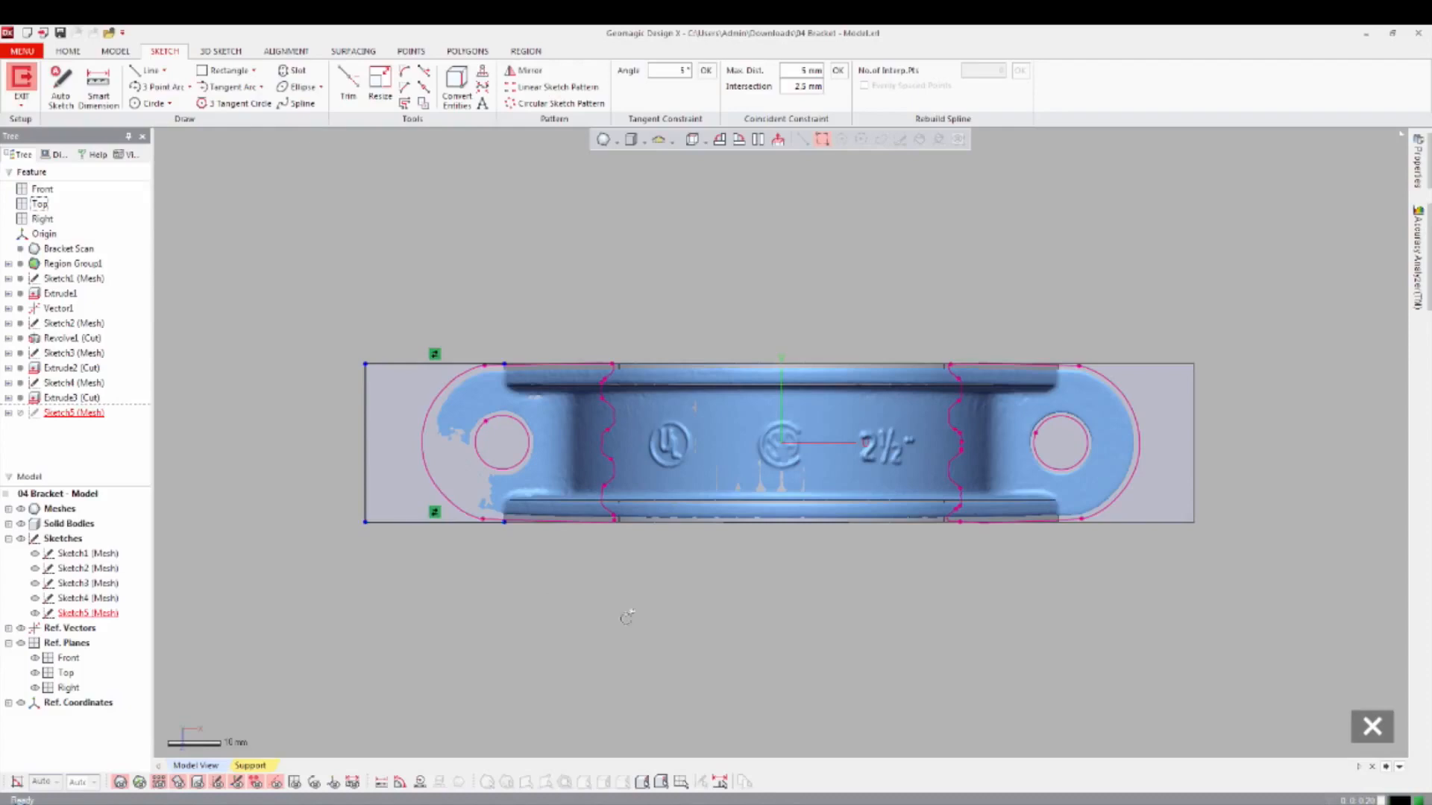
Fit a slot through the outer end arcs of both mounting feet and constrain its upper straight edge horizontal.
{"action": "key", "text": "ctrl+1"}
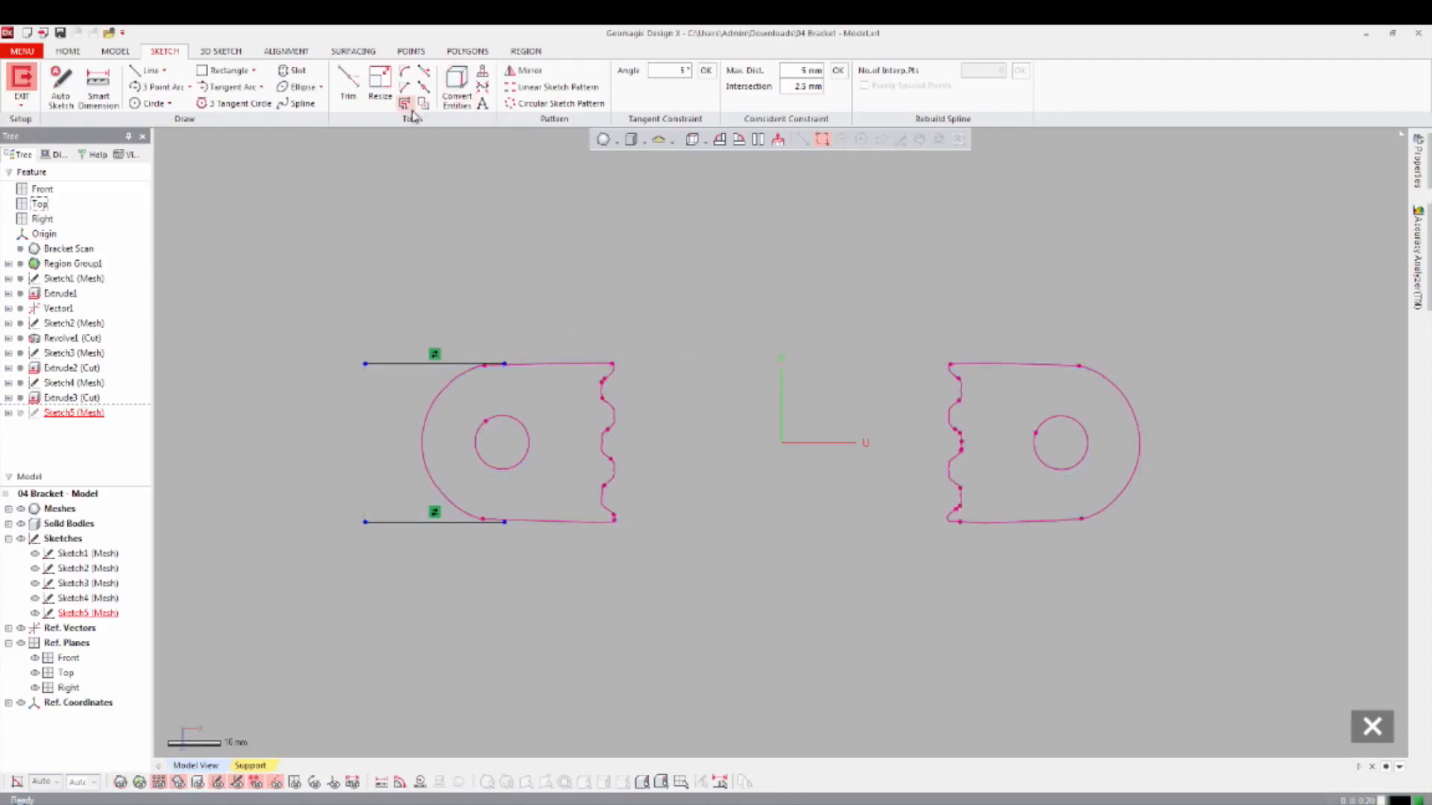
{"action": "left_click", "coordinate": [292, 70]}
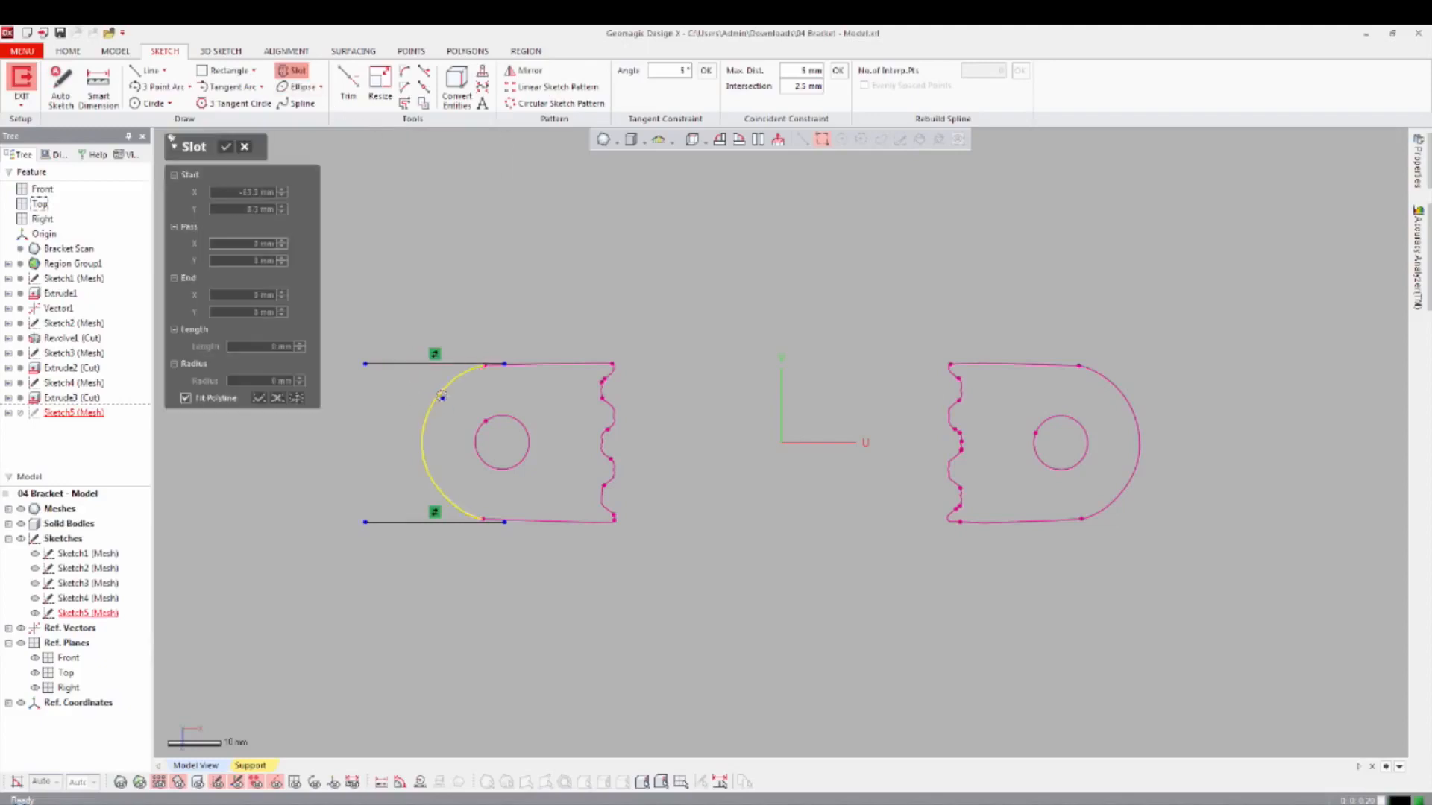
{"action": "left_click", "coordinate": [442, 397]}
{"action": "left_click", "coordinate": [1133, 419]}
{"action": "right_click", "coordinate": [834, 288]}
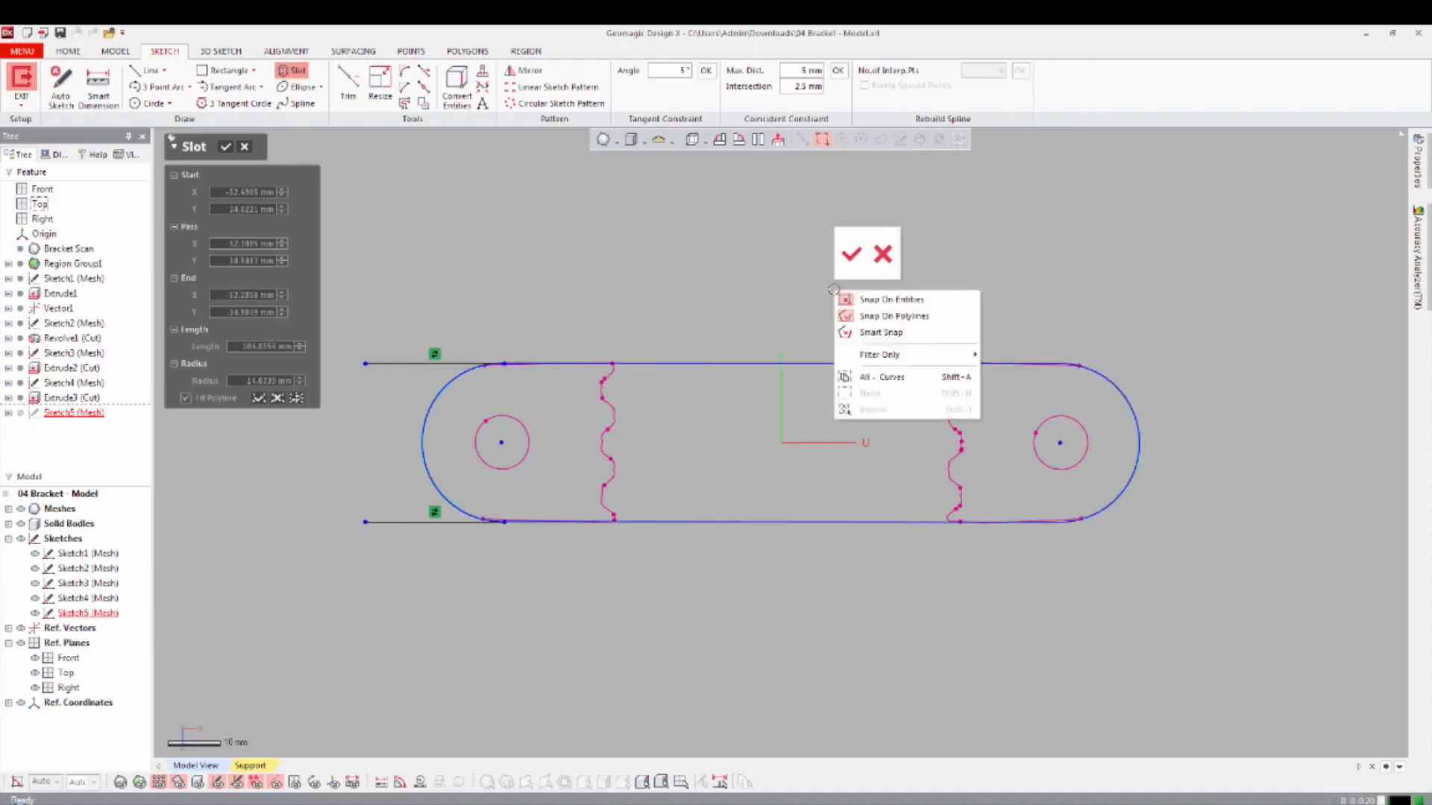
{"action": "left_click", "coordinate": [845, 248]}
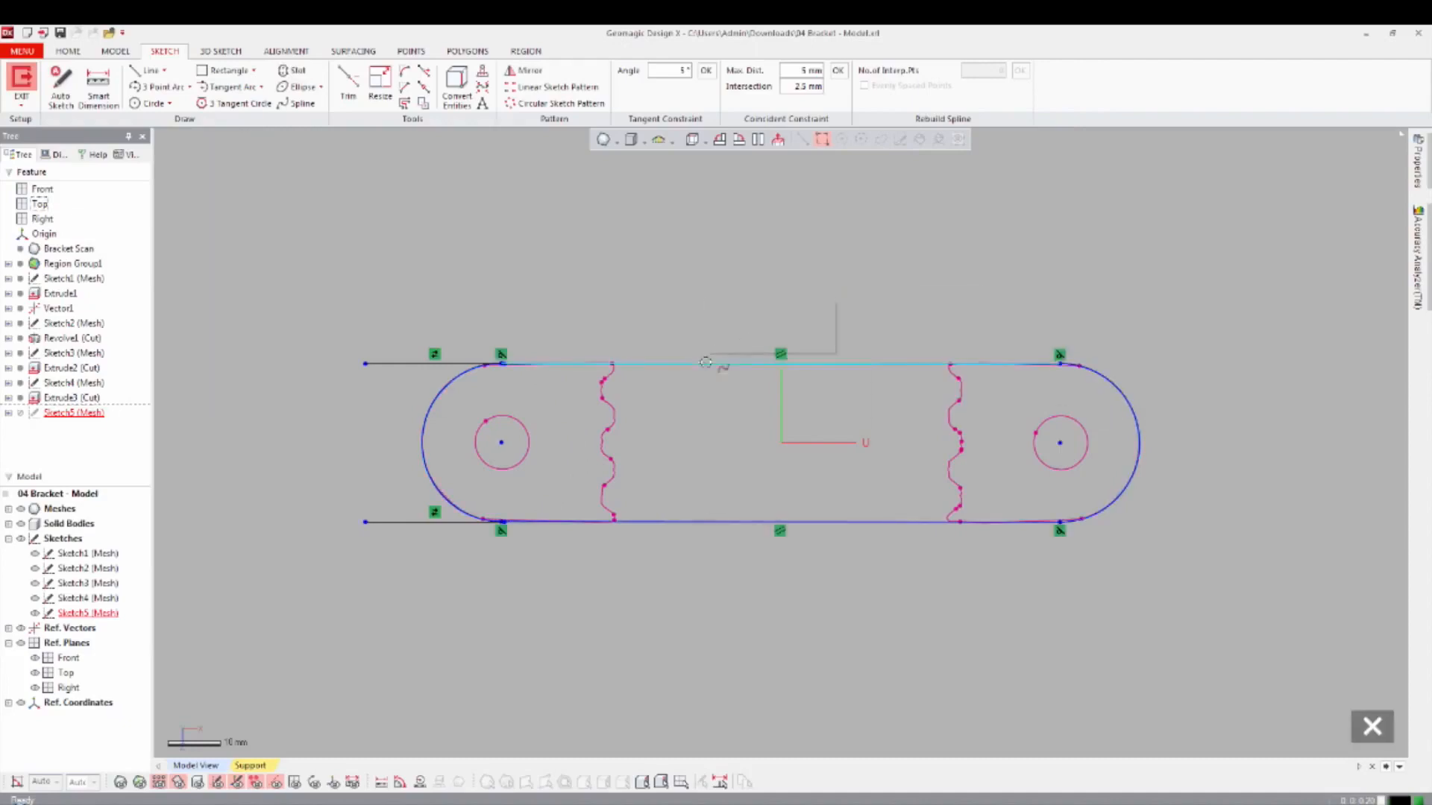
{"action": "right_click", "coordinate": [705, 363]}
{"action": "left_click", "coordinate": [722, 321]}
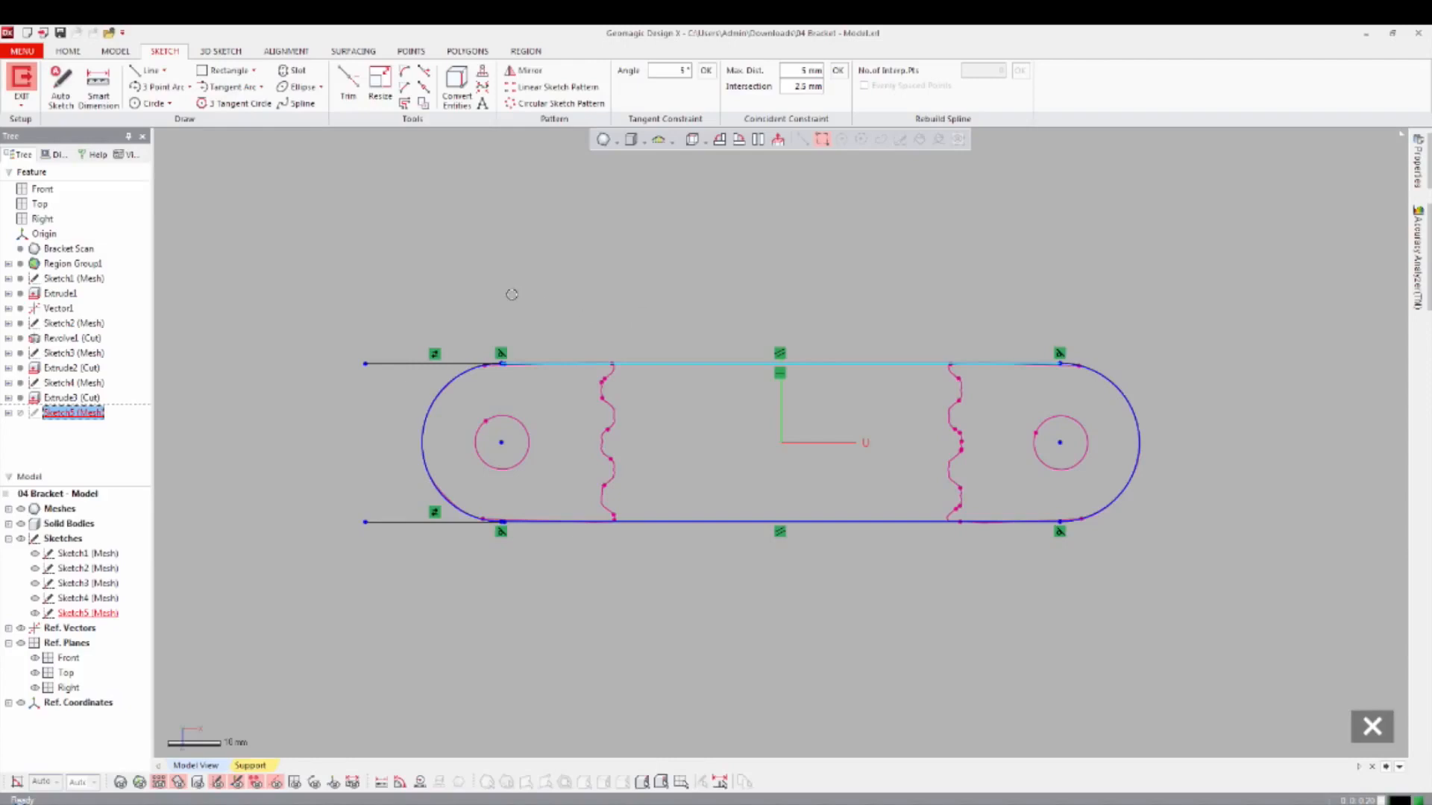
Attach the slot's upper and lower straight edges to the two converted side lines at the left foot.
{"action": "scroll", "coordinate": [476, 380], "scroll_direction": "up", "scroll_amount": 5}
{"action": "middle_click_drag", "start_coordinate": [477, 379], "coordinate": [751, 409]}
{"action": "scroll", "coordinate": [607, 371], "scroll_direction": "up", "scroll_amount": 4}
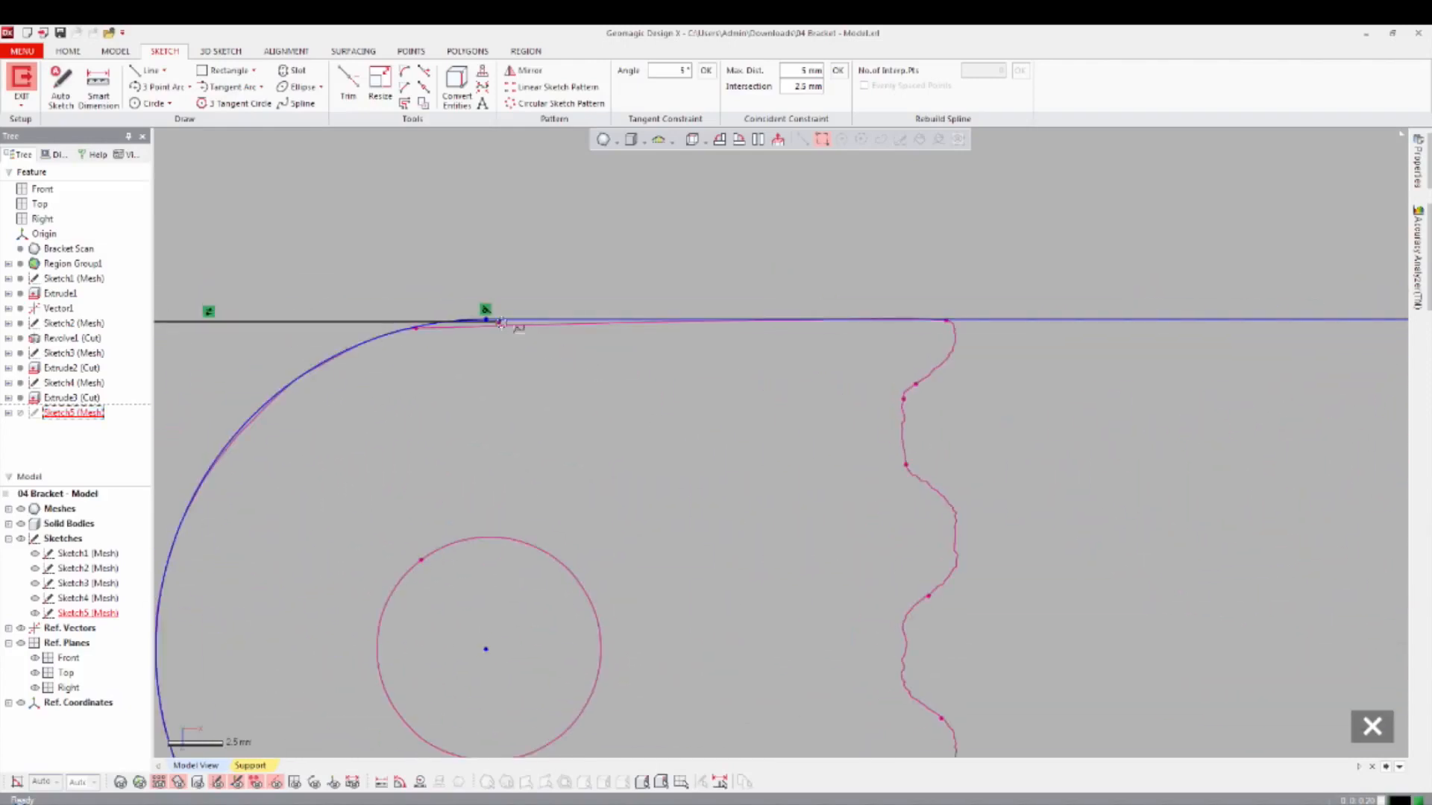
{"action": "scroll", "coordinate": [519, 394], "scroll_direction": "down", "scroll_amount": 3}
{"action": "middle_click_drag", "start_coordinate": [757, 579], "coordinate": [788, 278]}
{"action": "scroll", "coordinate": [626, 518], "scroll_direction": "up", "scroll_amount": 5}
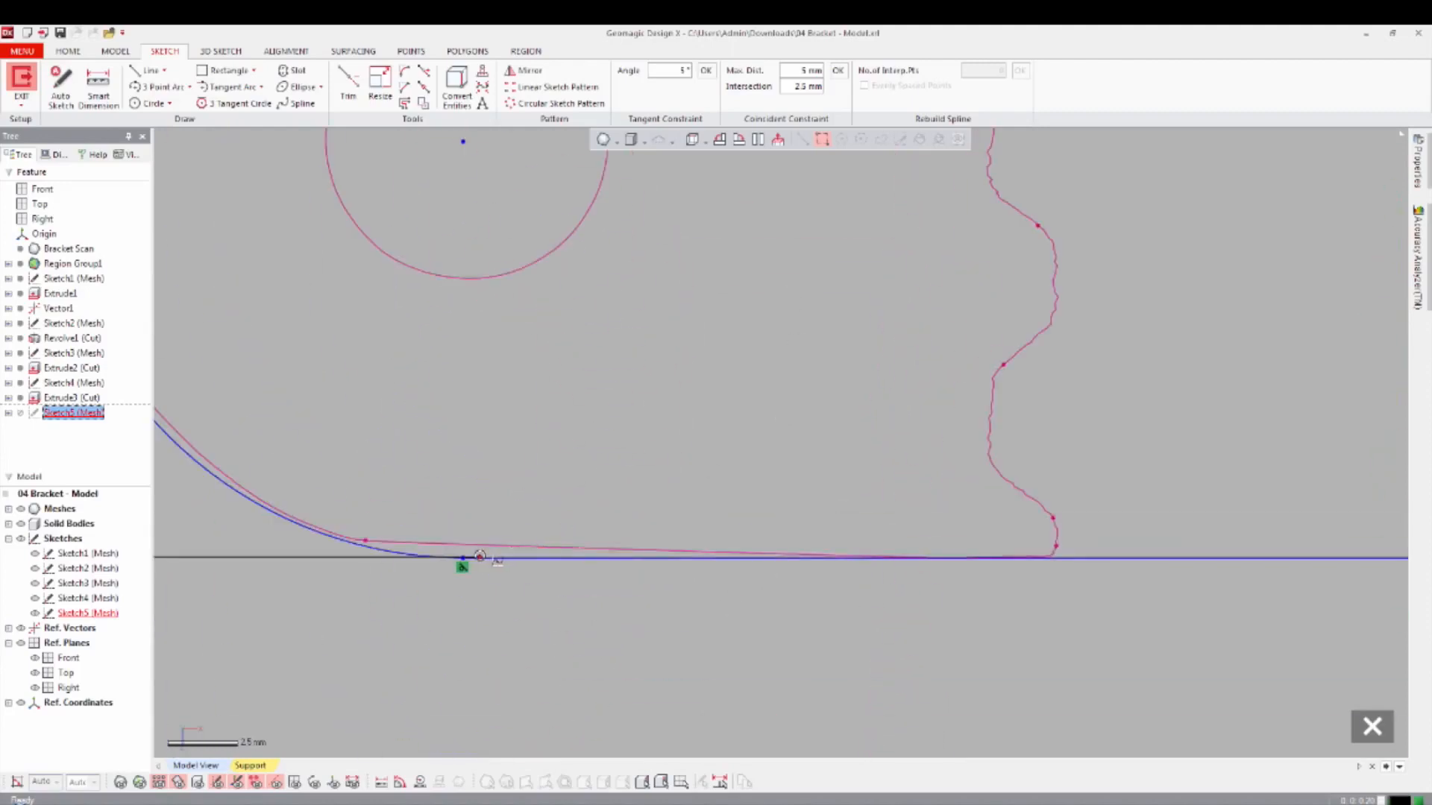
{"action": "left_click_drag", "start_coordinate": [468, 559], "coordinate": [463, 558]}
{"action": "scroll", "coordinate": [771, 598], "scroll_direction": "down", "scroll_amount": 6}
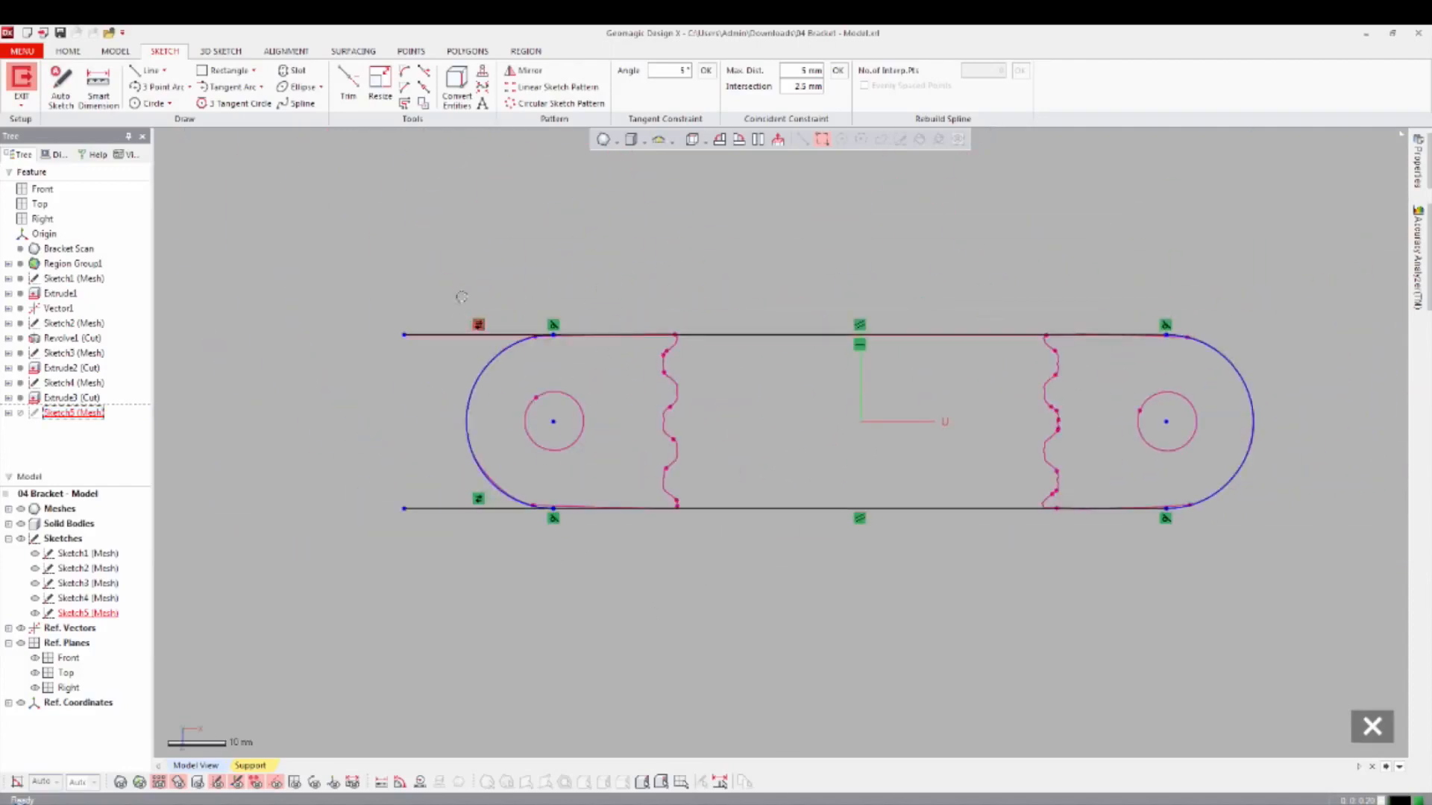
Turn the two converted side lines at the left foot into construction geometry.
{"action": "right_click", "coordinate": [595, 256]}
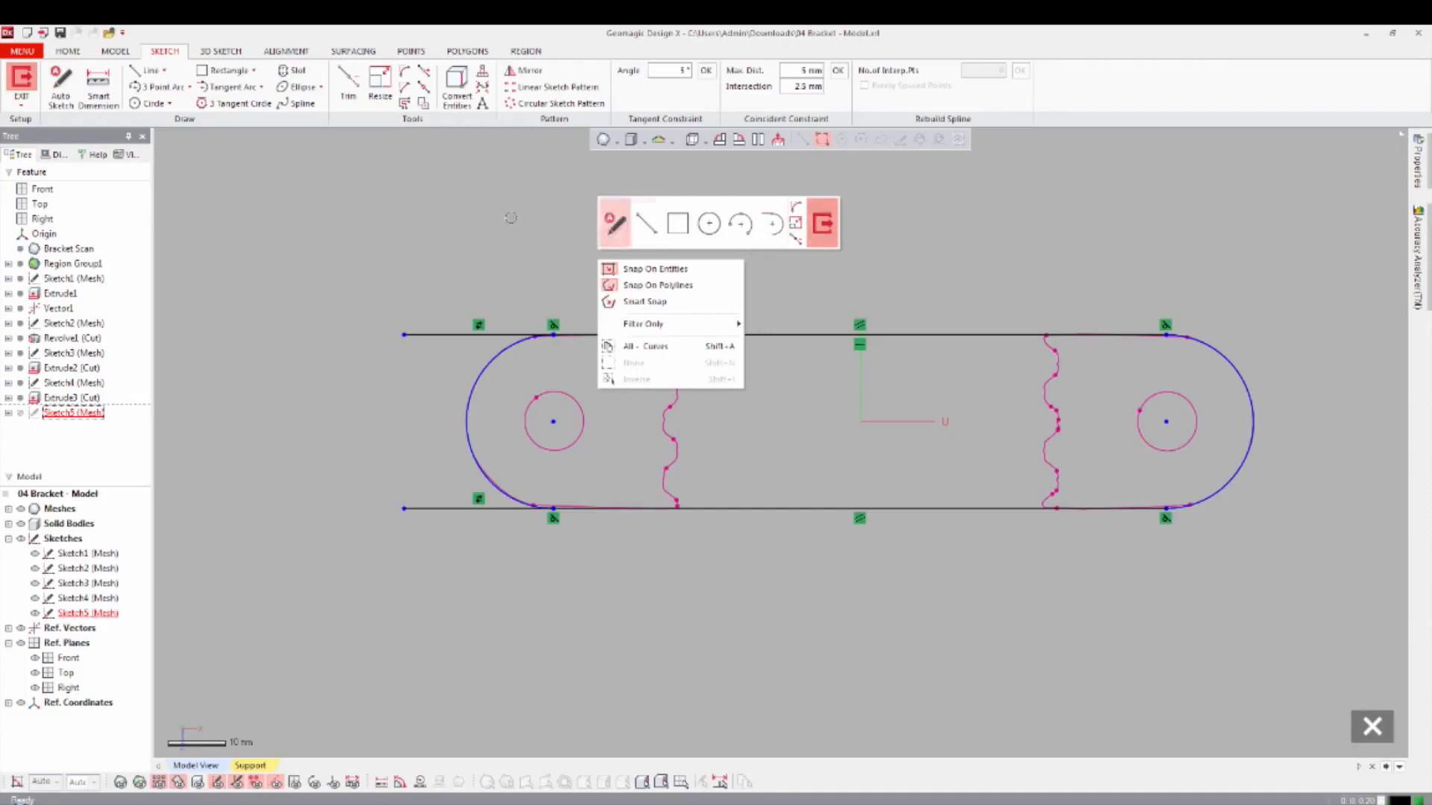
{"action": "left_click", "coordinate": [491, 222]}
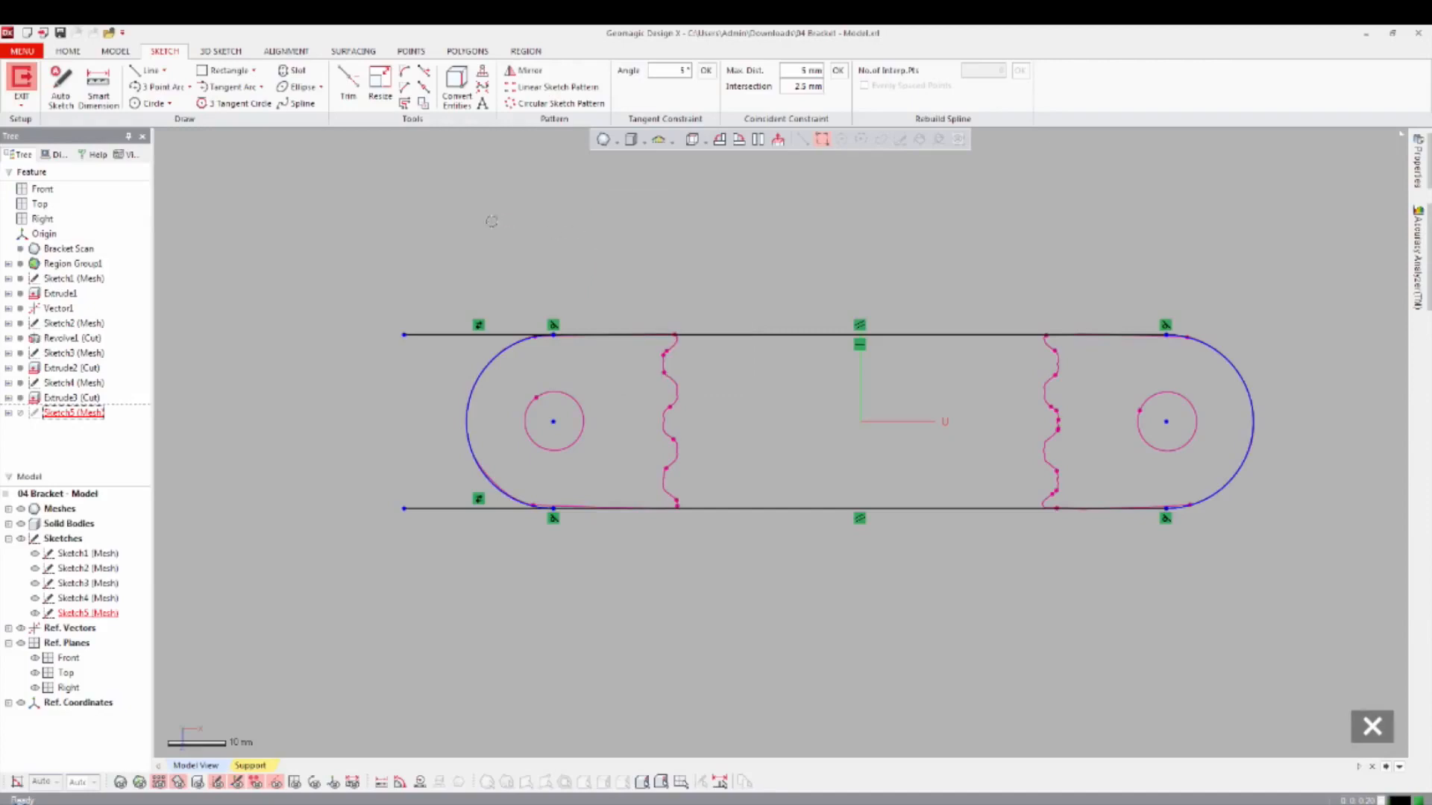
{"action": "right_click", "coordinate": [451, 334]}
{"action": "left_click", "coordinate": [559, 296]}
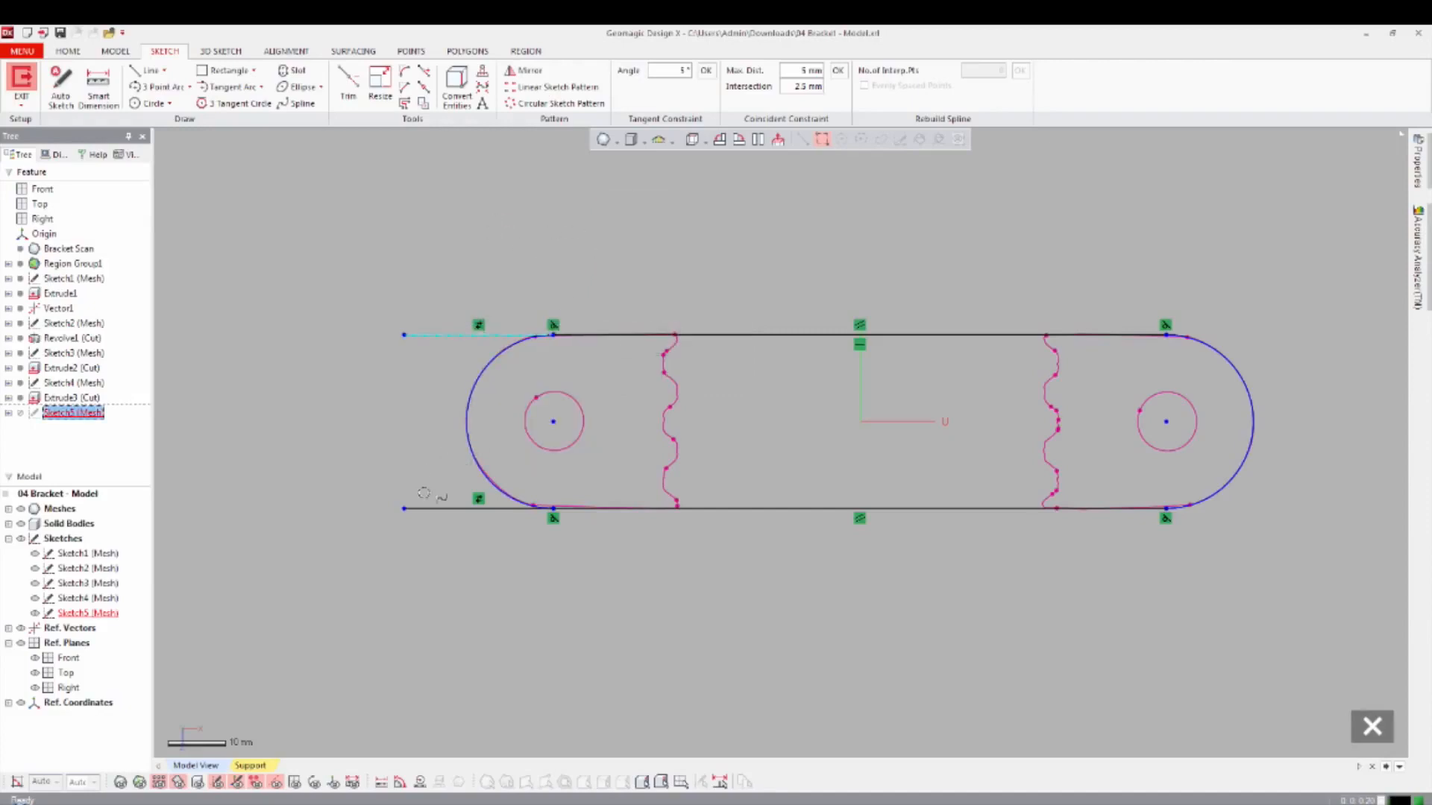
{"action": "right_click", "coordinate": [422, 509]}
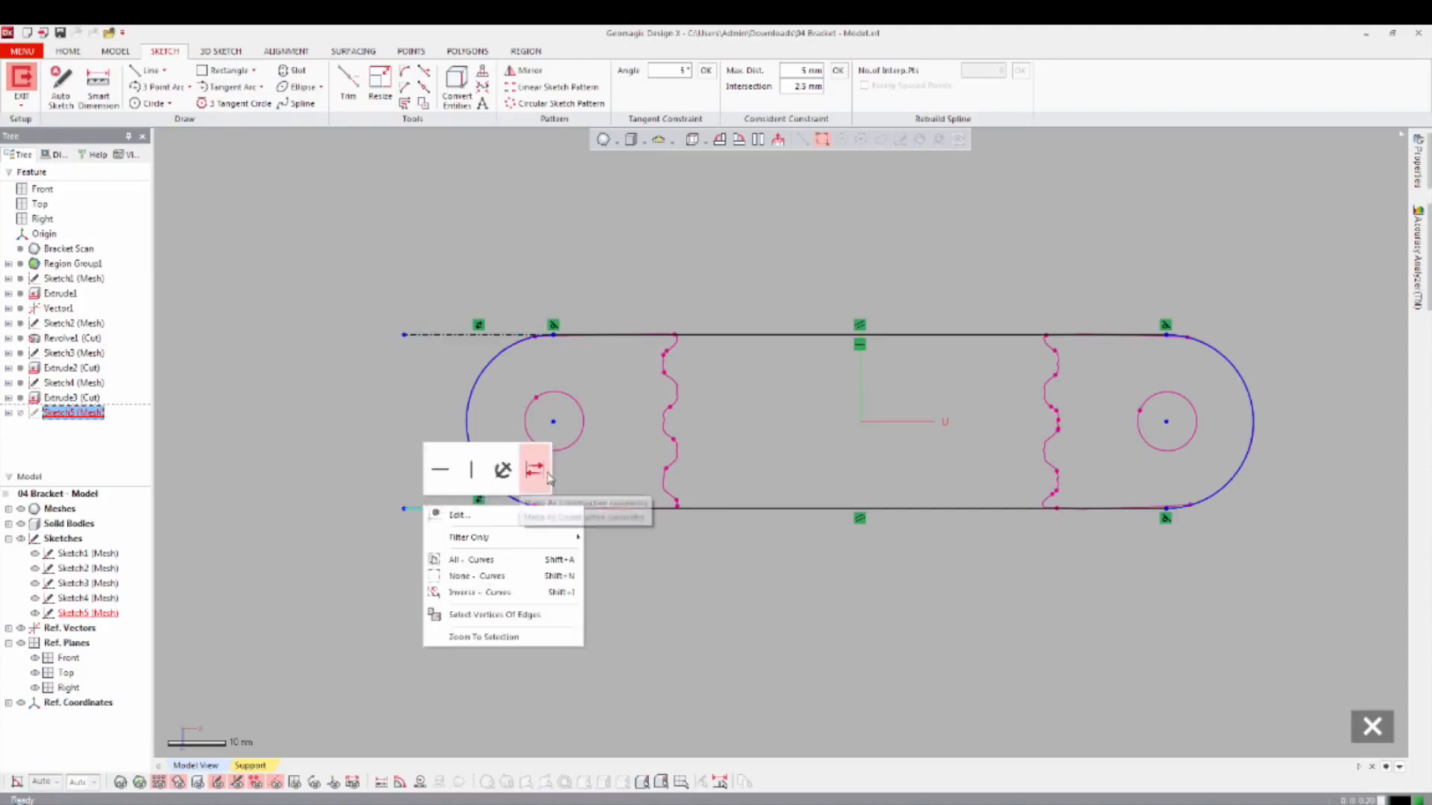
{"action": "left_click", "coordinate": [547, 473]}
{"action": "scroll", "coordinate": [447, 221], "scroll_direction": "down", "scroll_amount": 2}
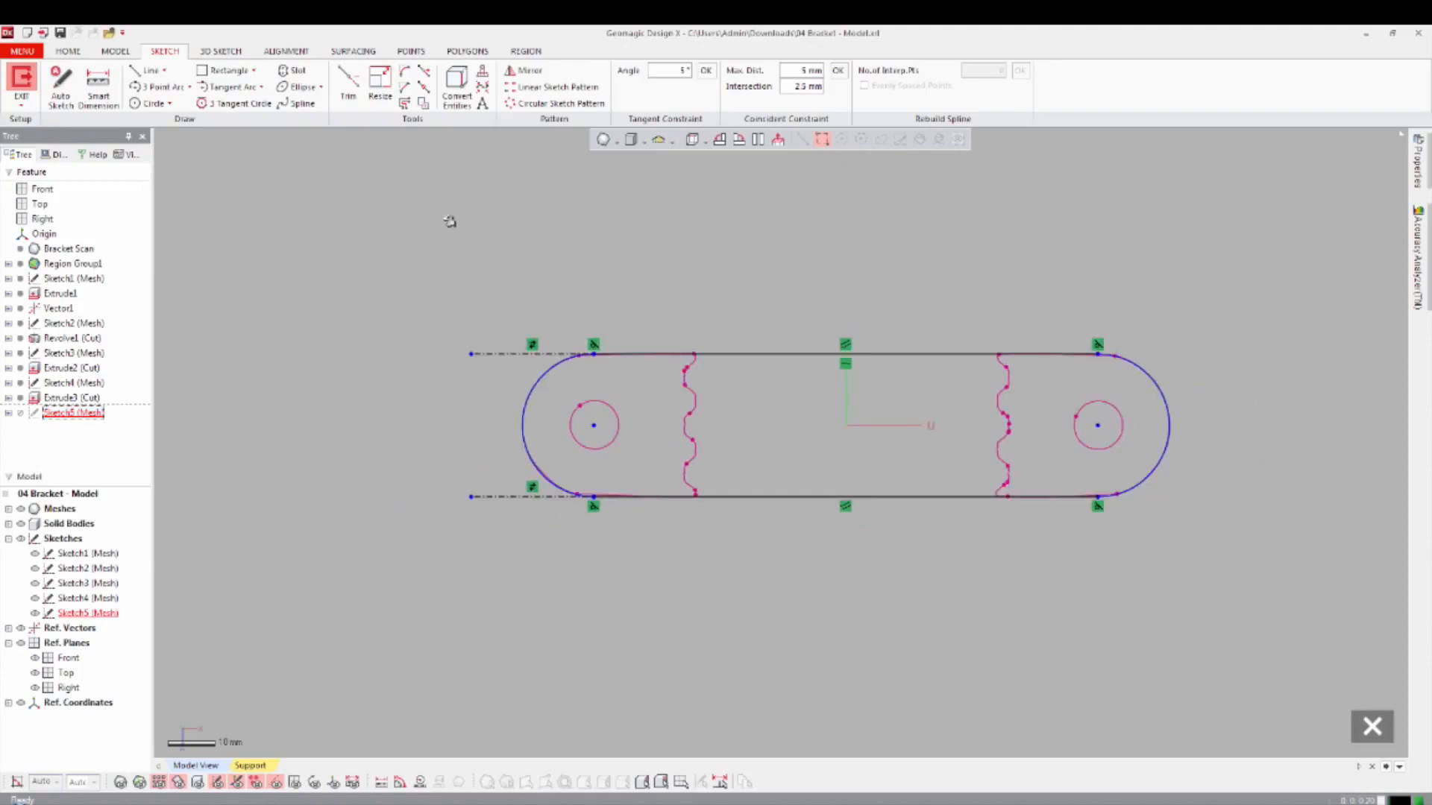
Draw a large rectangle enclosing the whole slot outline with clearance on every side and exit the sketch.
{"action": "left_click", "coordinate": [485, 239]}
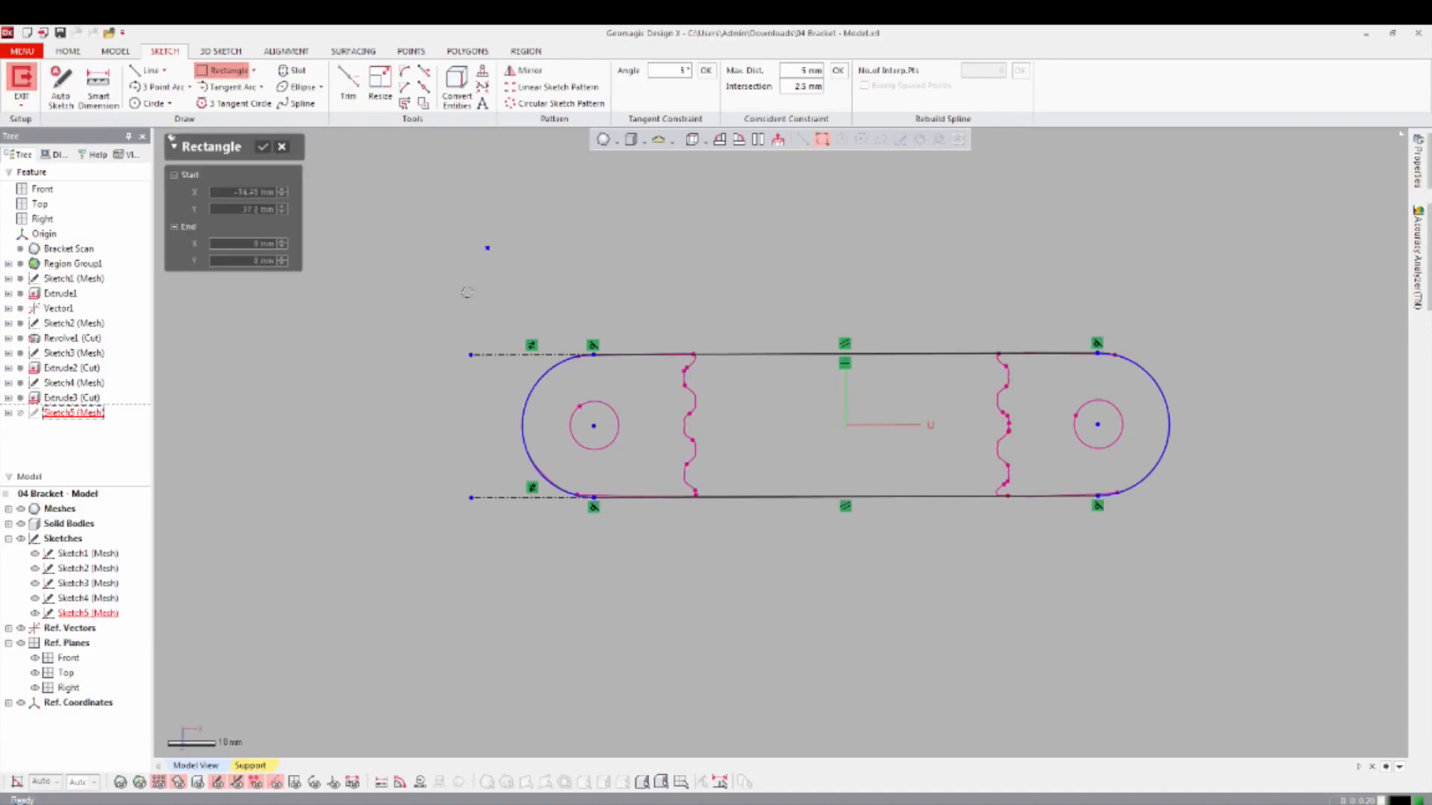
{"action": "left_click", "coordinate": [381, 278]}
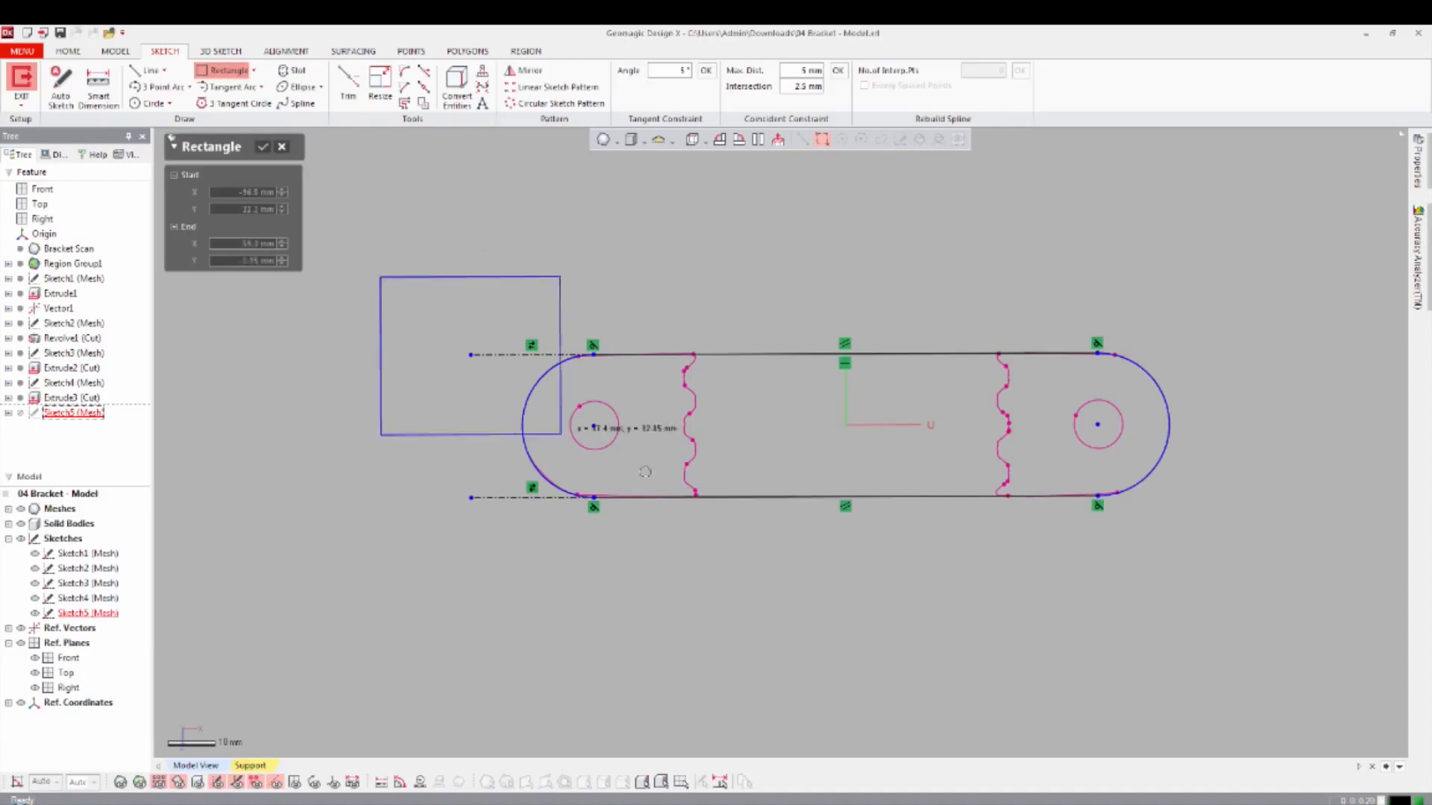
{"action": "left_click", "coordinate": [1270, 597]}
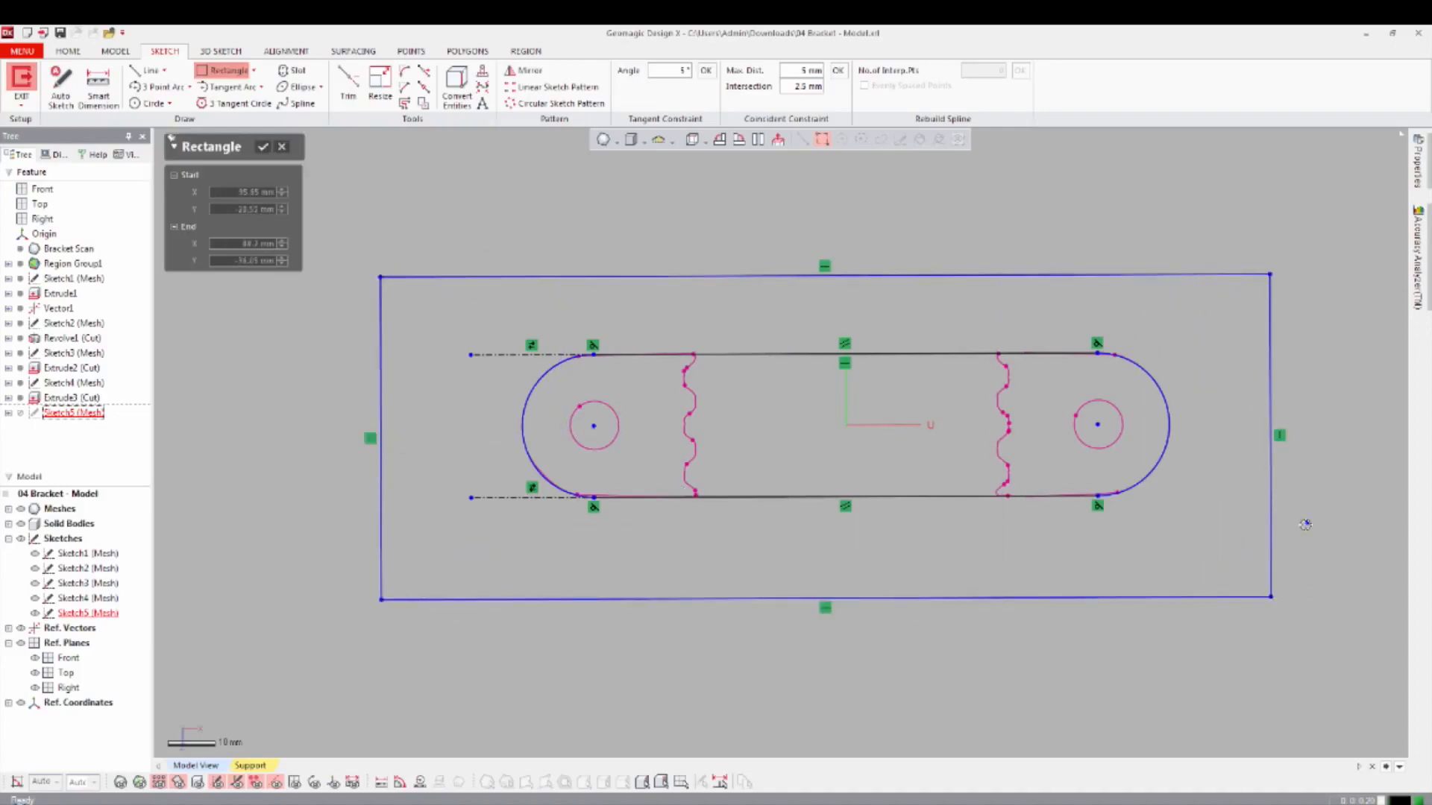
{"action": "right_click", "coordinate": [1311, 561]}
{"action": "left_click", "coordinate": [1320, 531]}
{"action": "right_click", "coordinate": [1355, 533]}
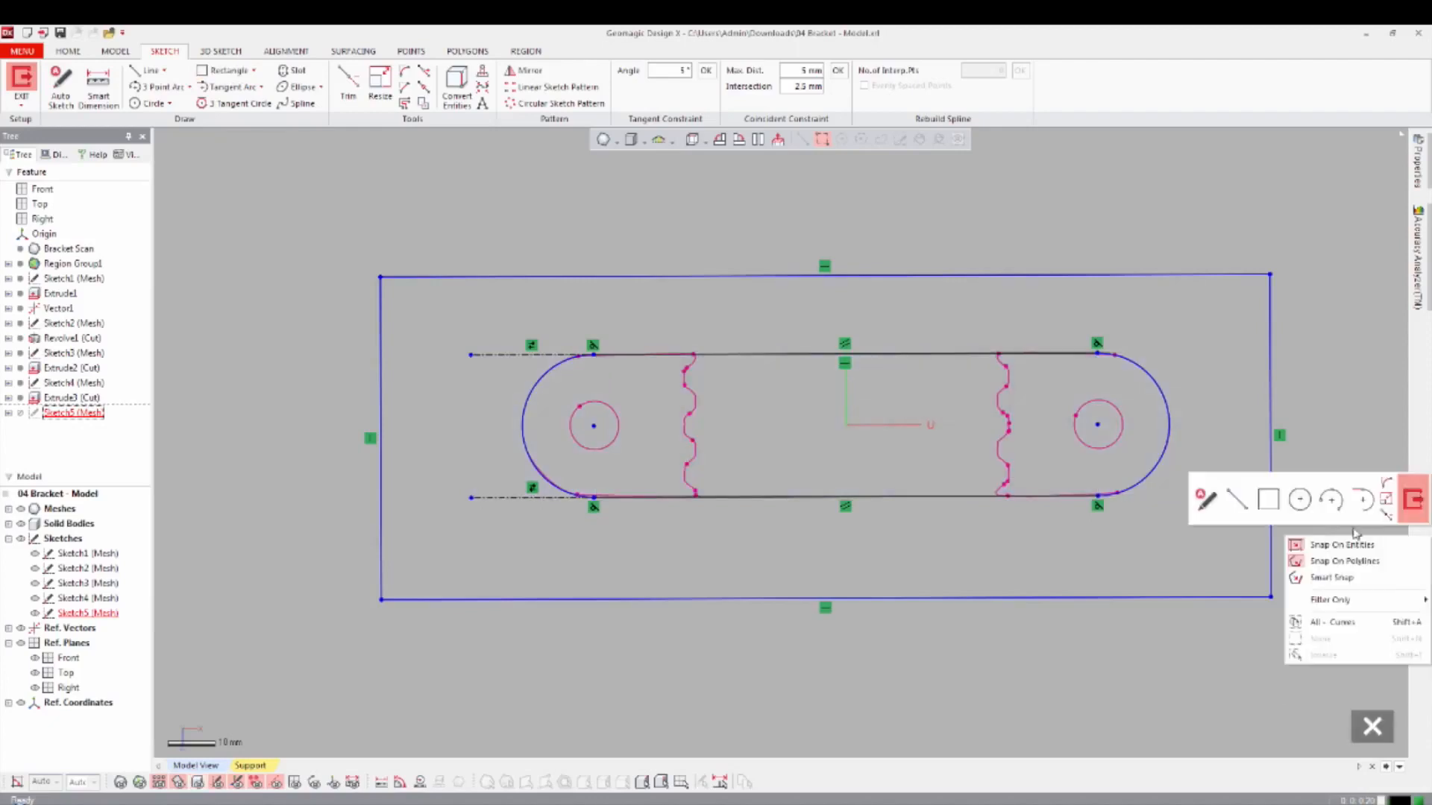
{"action": "left_click", "coordinate": [1413, 500]}
{"action": "left_click", "coordinate": [353, 381]}
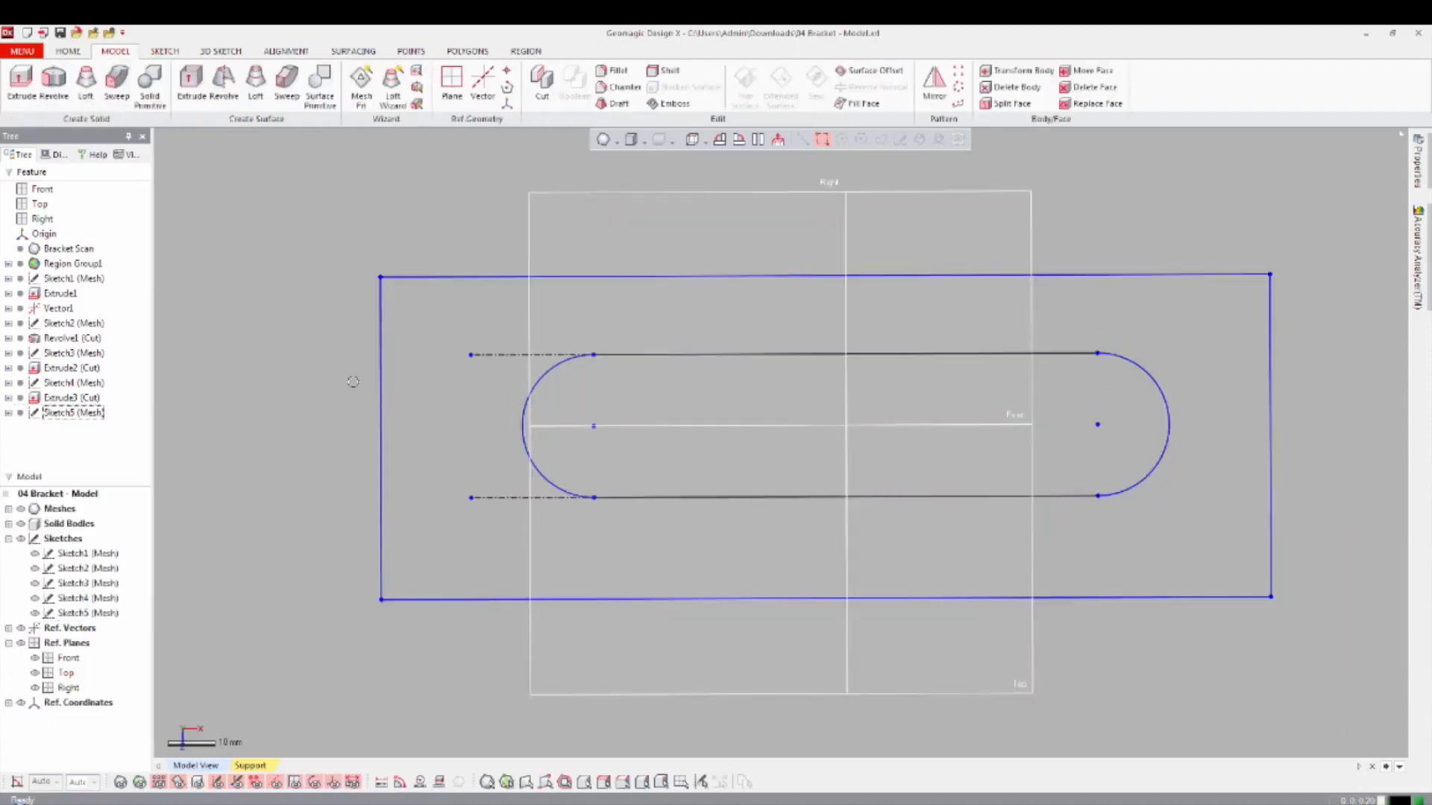
Reopen the slot sketch for editing, fit a circle to each foot's bolt-hole outline, and exit the sketch.
{"action": "right_click_drag", "start_coordinate": [408, 448], "coordinate": [437, 431]}
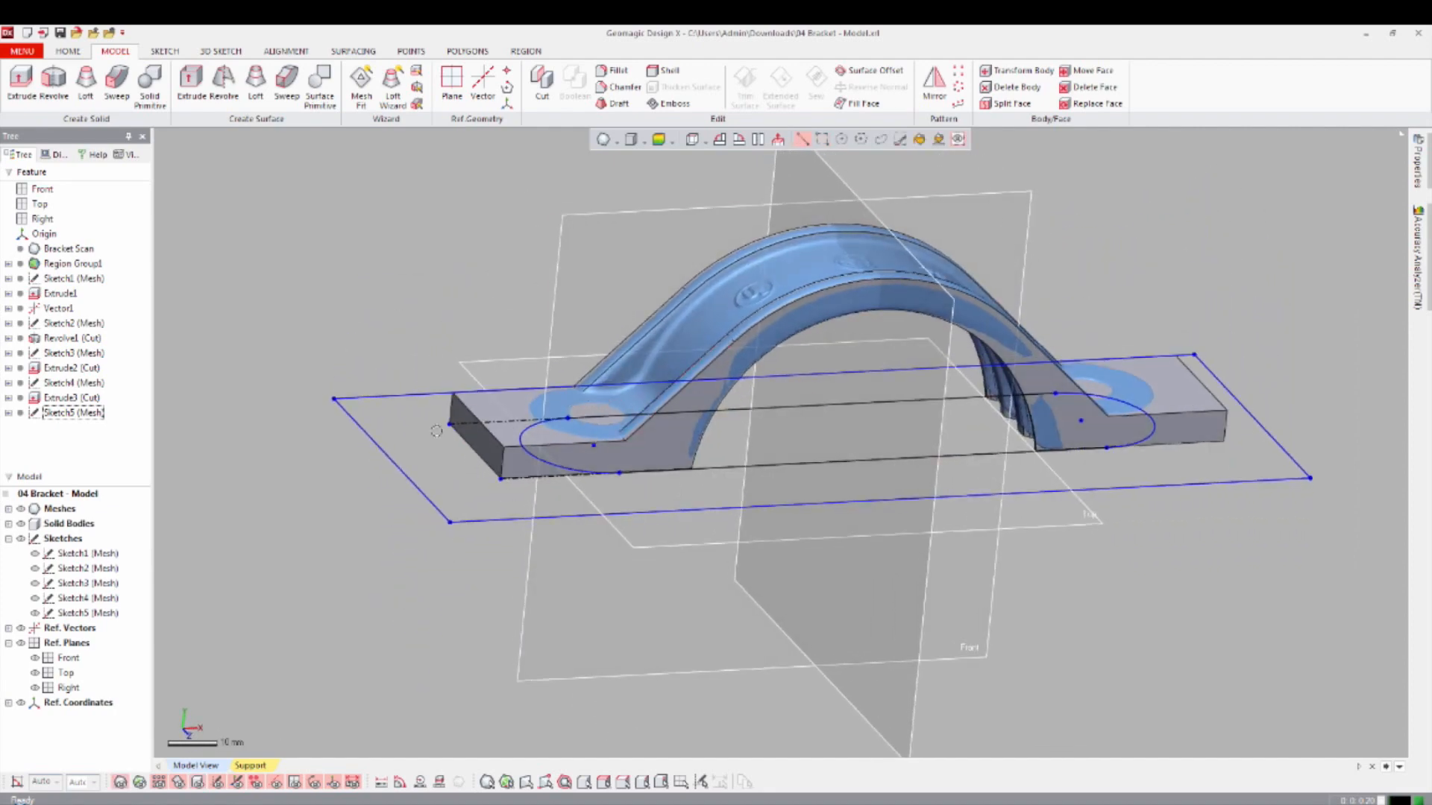
{"action": "right_click", "coordinate": [96, 415]}
{"action": "left_click", "coordinate": [179, 427]}
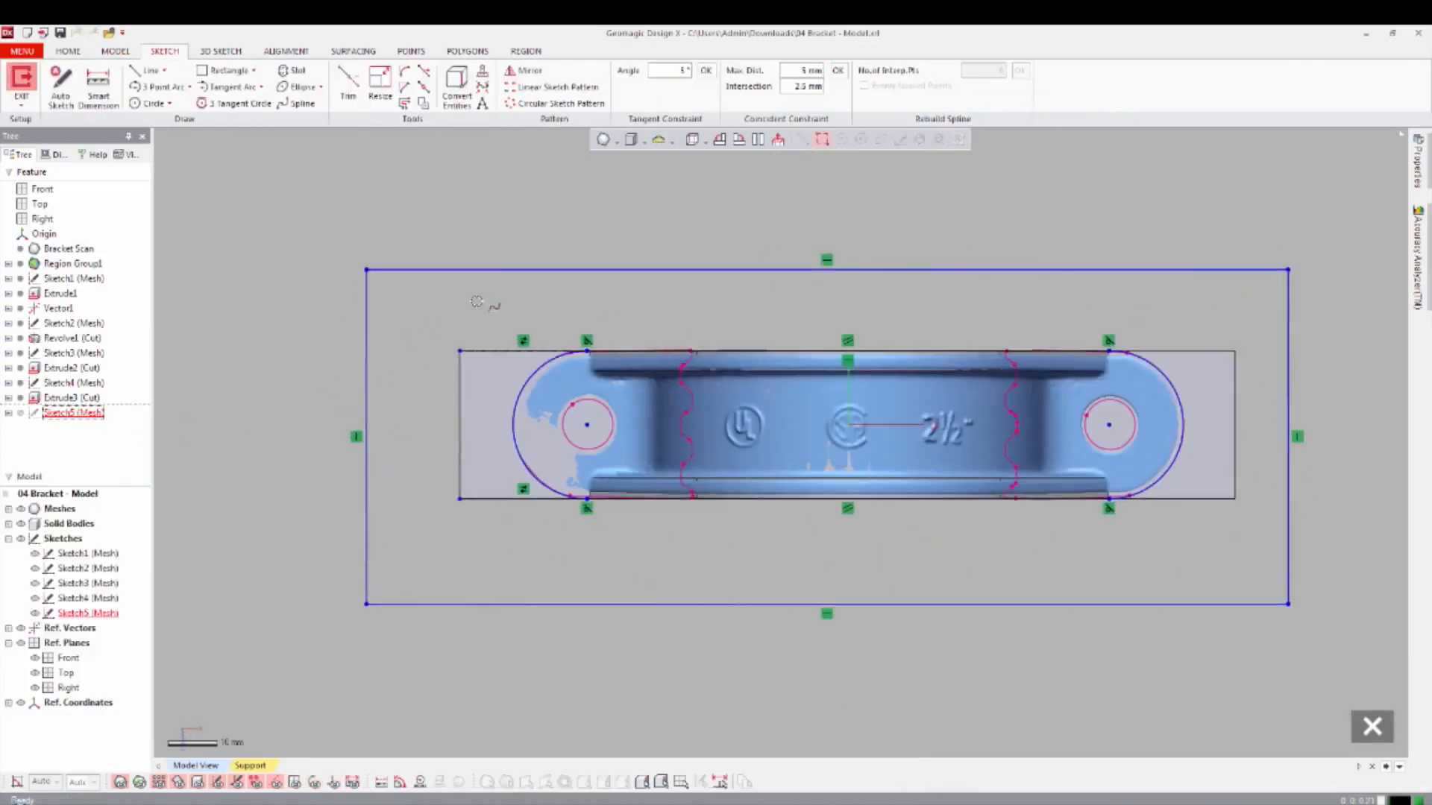
{"action": "right_click", "coordinate": [377, 224]}
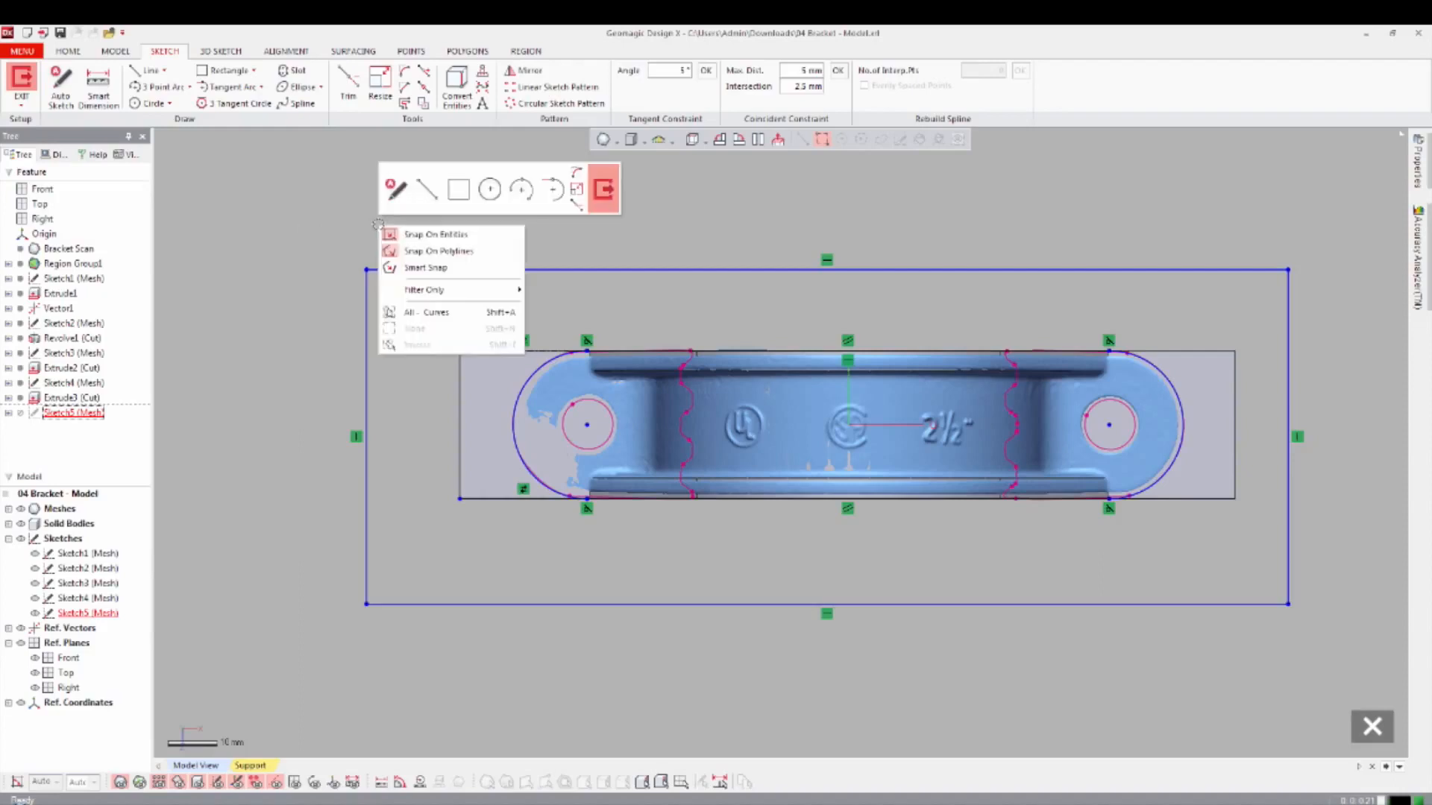
{"action": "left_click", "coordinate": [490, 188]}
{"action": "left_click", "coordinate": [569, 409]}
{"action": "left_click", "coordinate": [1090, 413]}
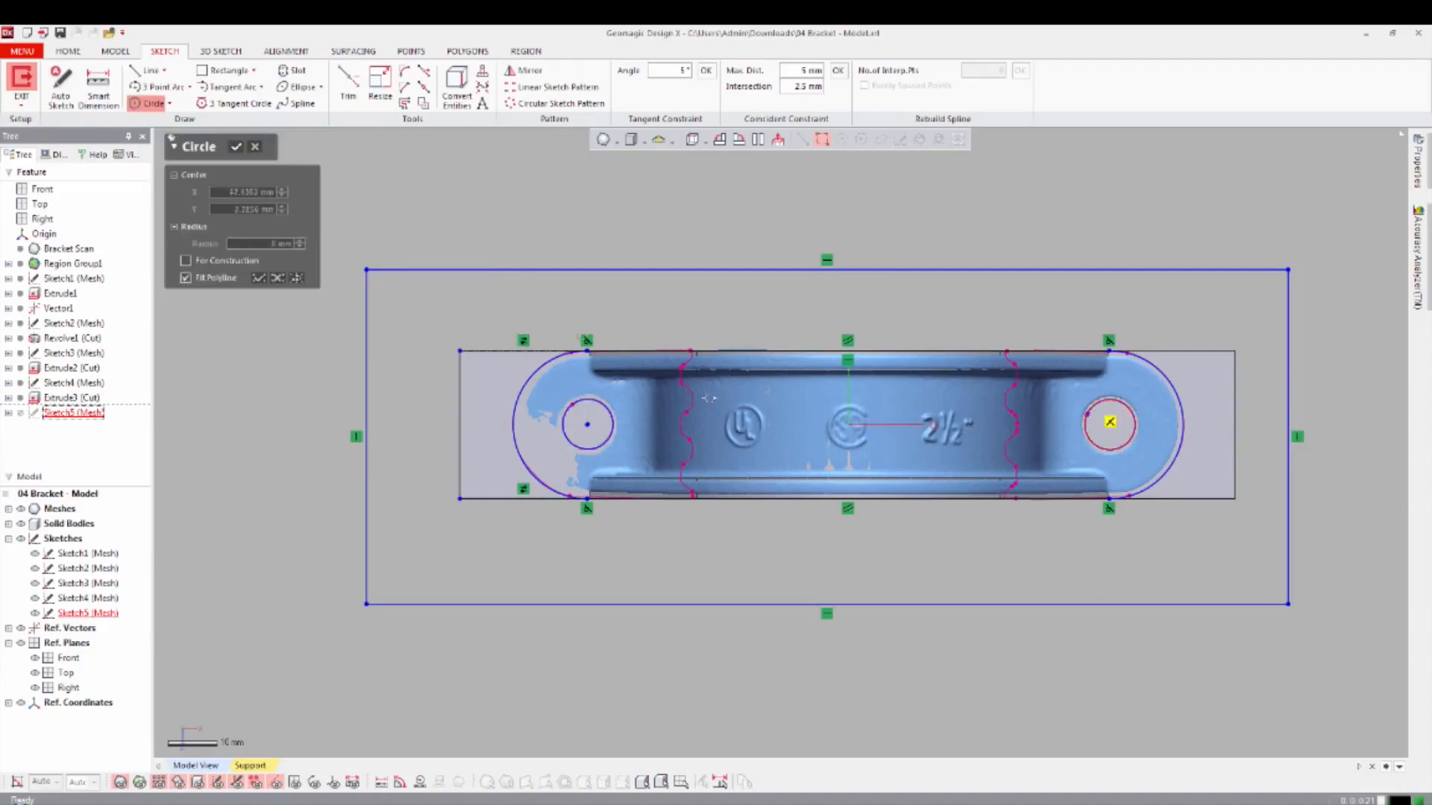
{"action": "right_click", "coordinate": [547, 213]}
{"action": "left_click", "coordinate": [565, 176]}
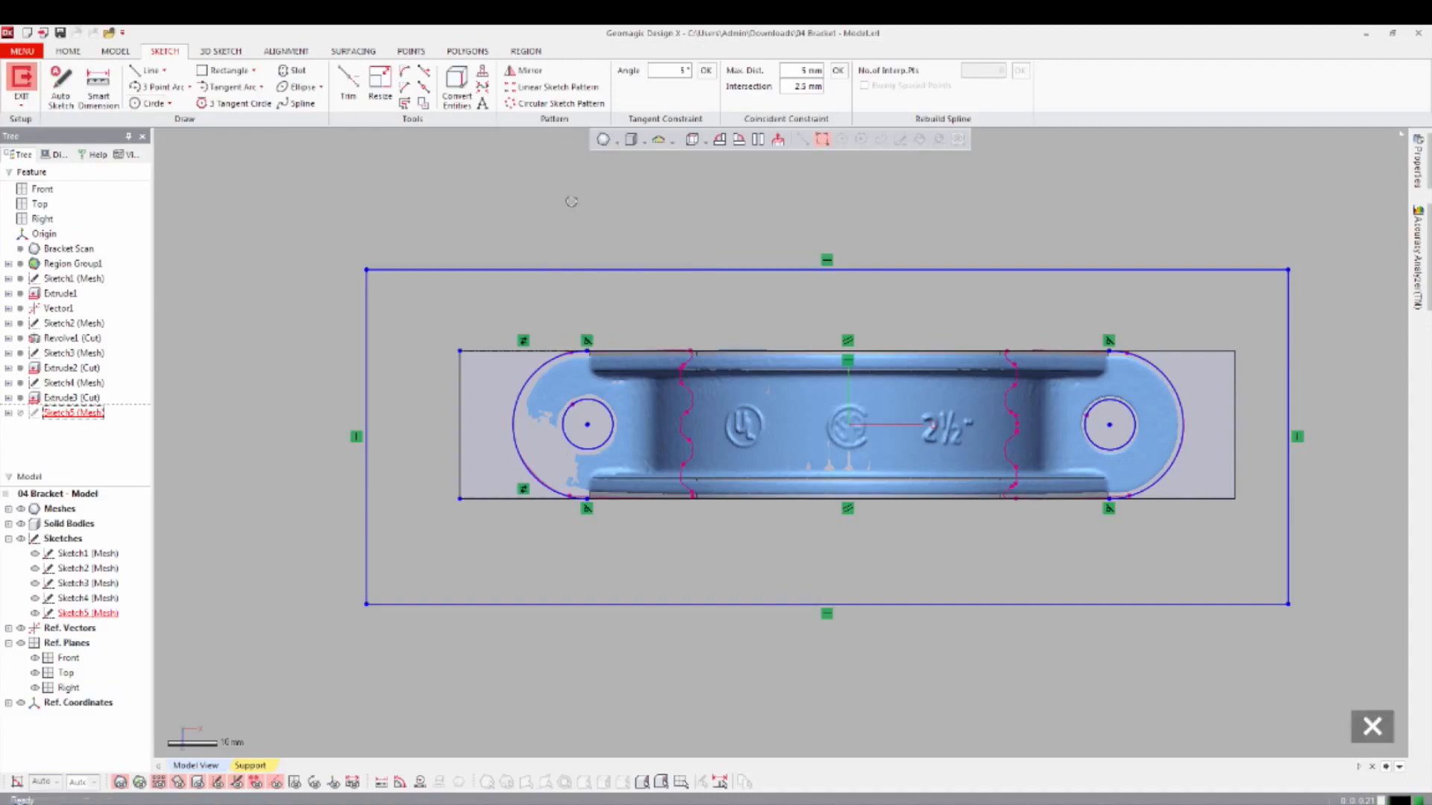
{"action": "right_click", "coordinate": [576, 217]}
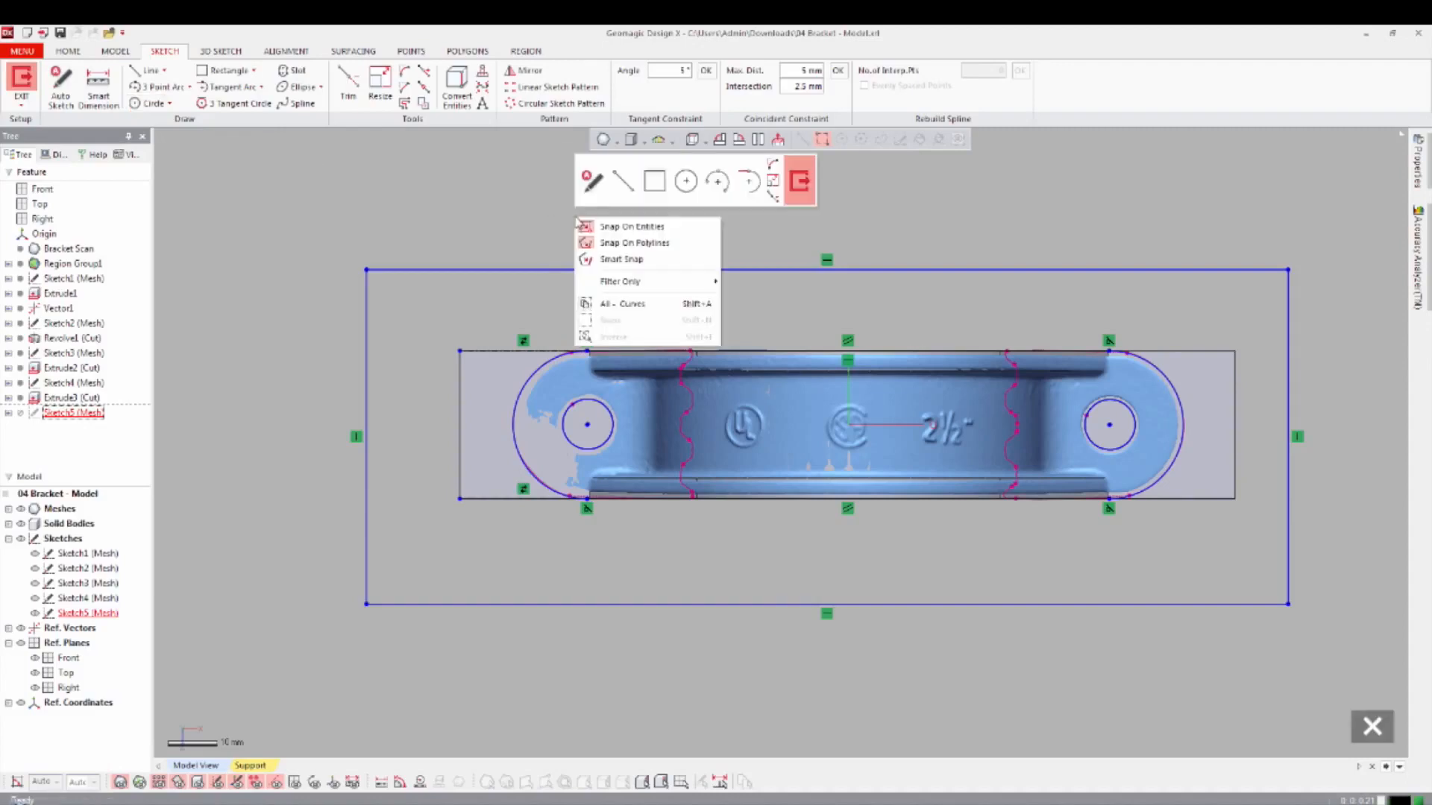
{"action": "left_click", "coordinate": [797, 185]}
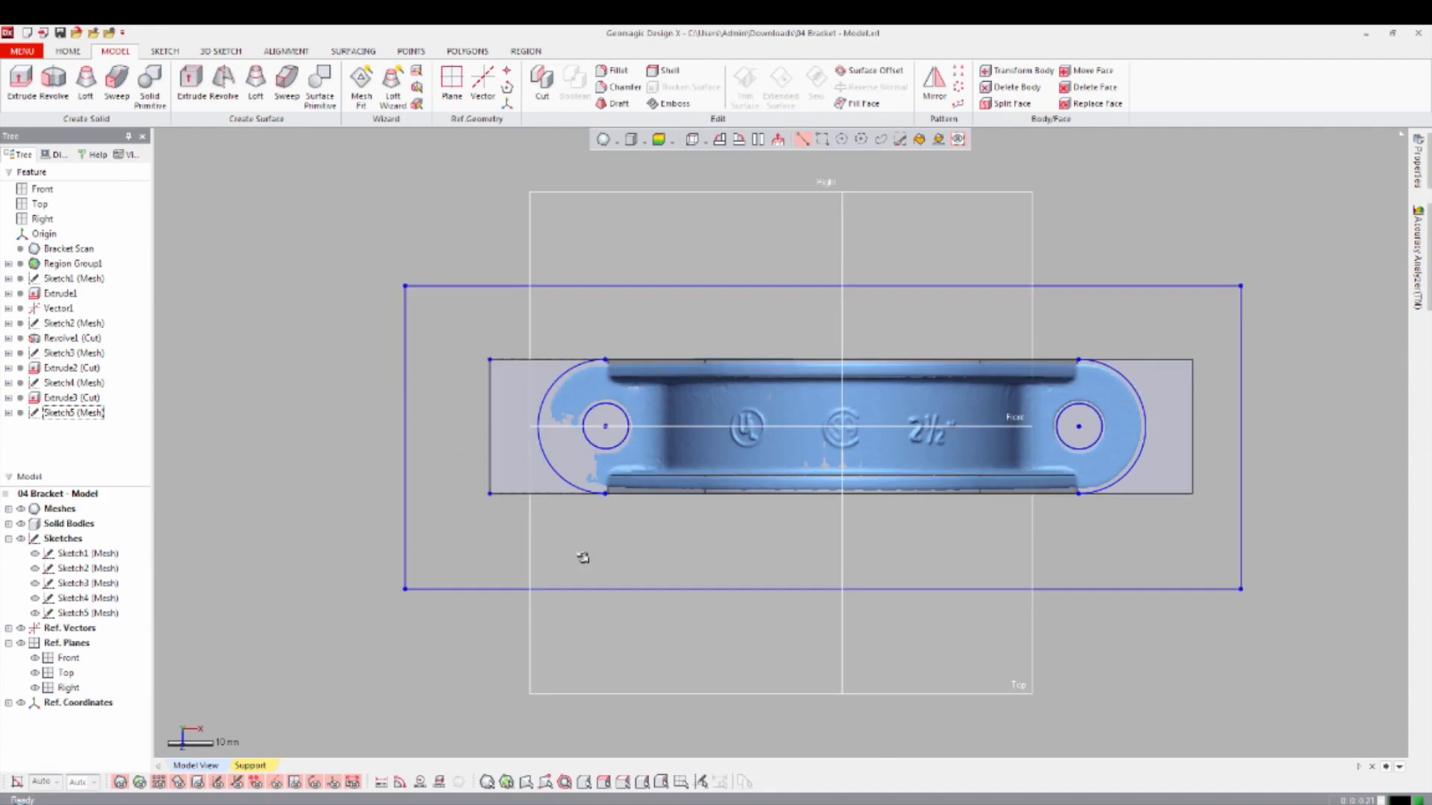
Hide the reference planes and start a solid extrusion using the area between rectangle and slot plus both bolt-hole circles as profiles.
{"action": "right_click_drag", "start_coordinate": [835, 590], "coordinate": [869, 393]}
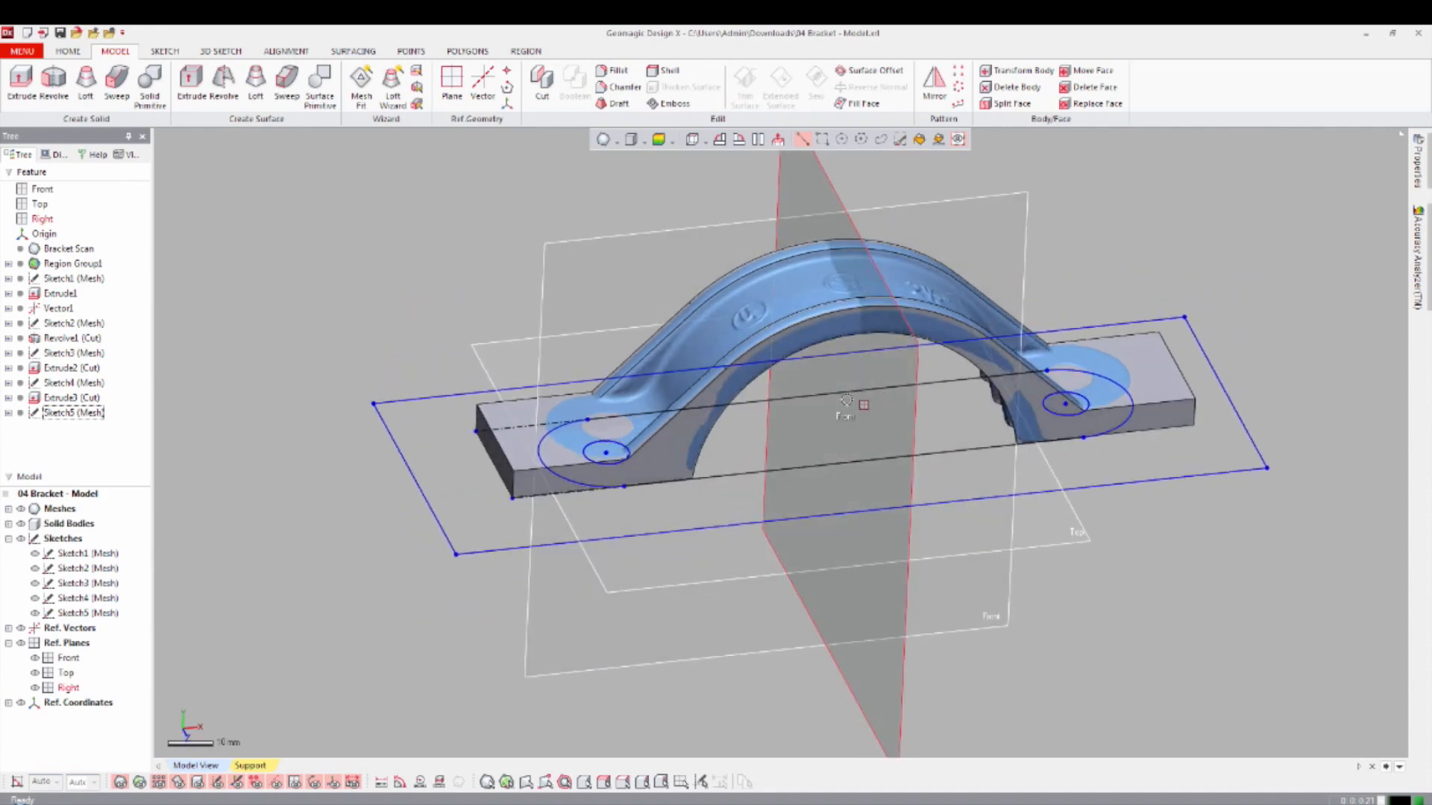
{"action": "key", "text": "ctrl+0"}
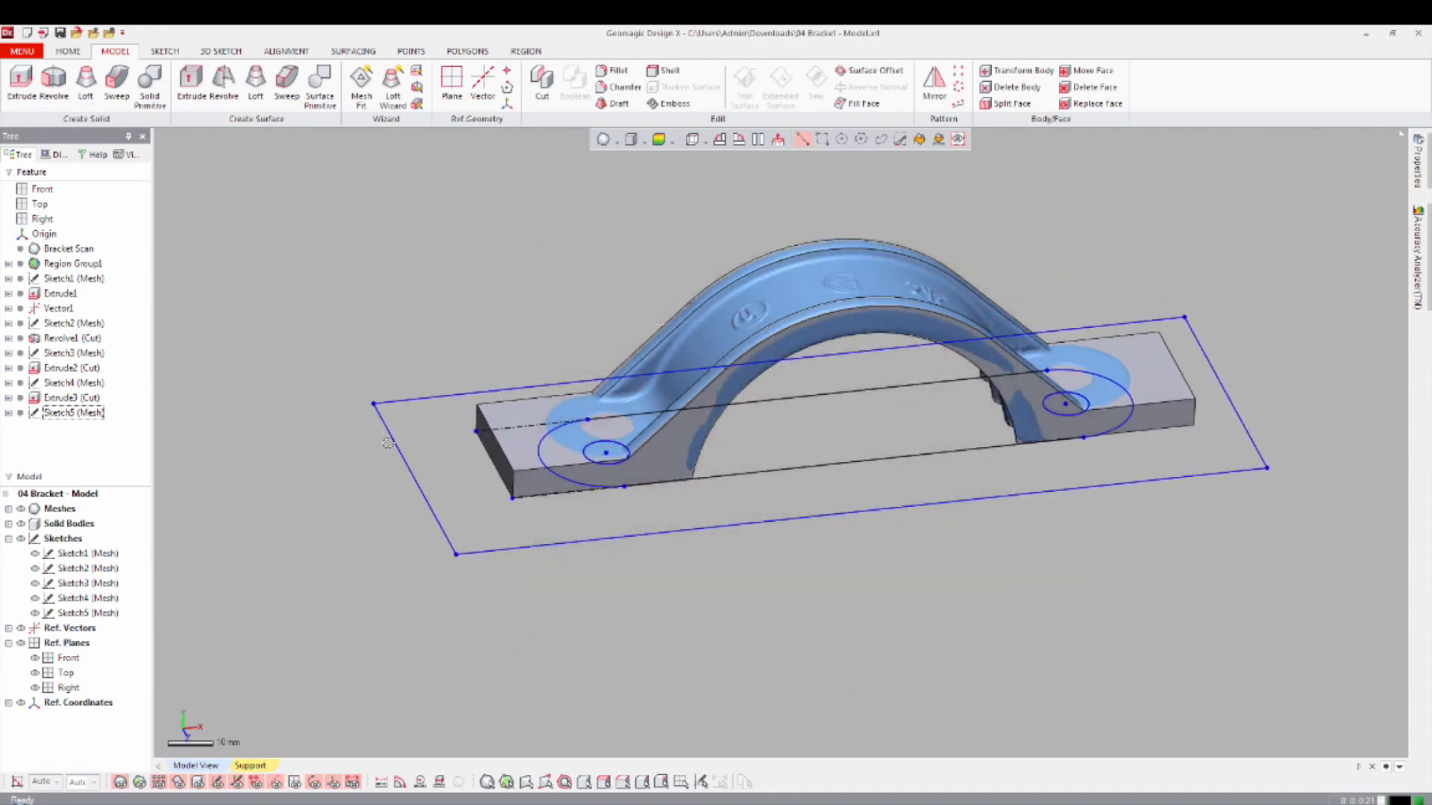
{"action": "right_click", "coordinate": [391, 445]}
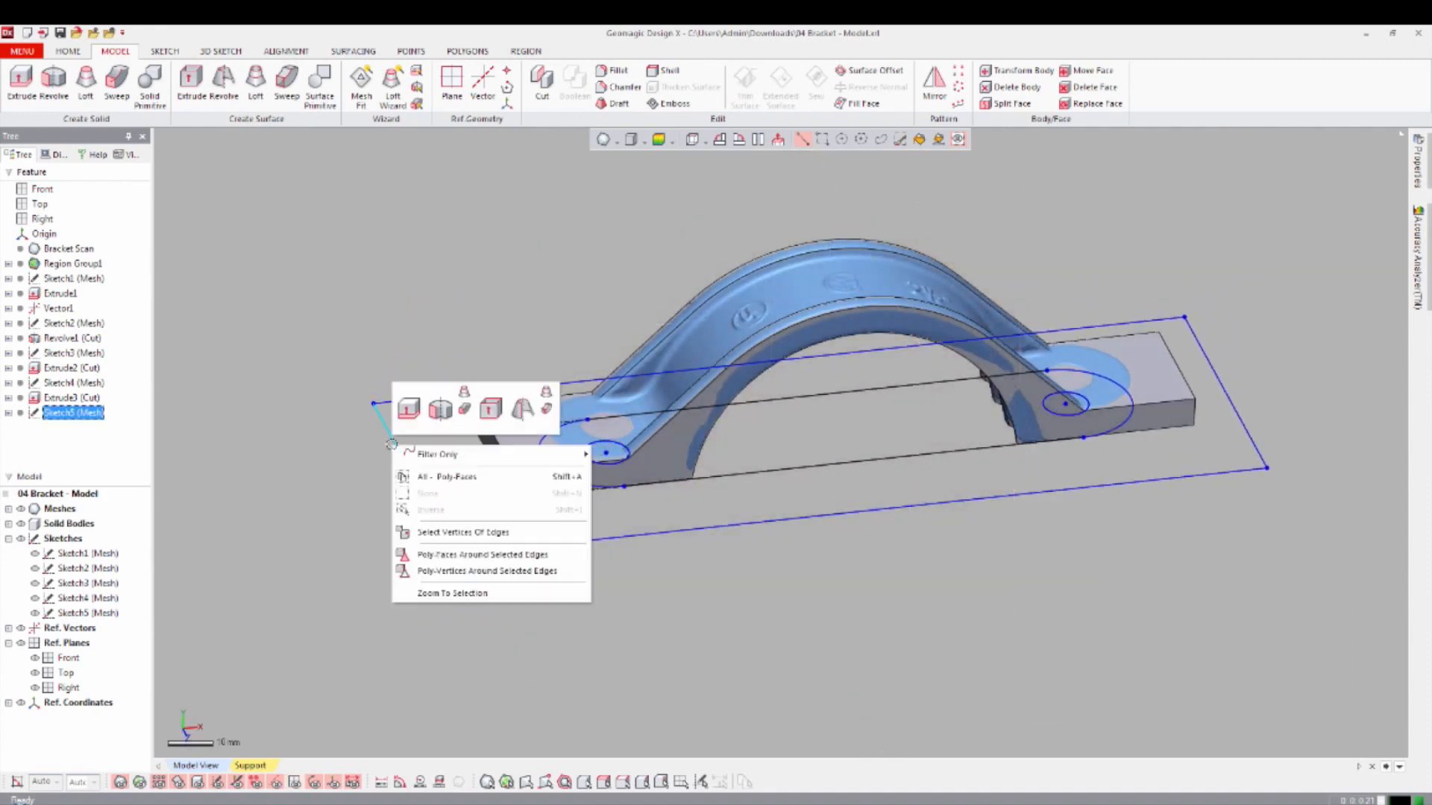
{"action": "left_click", "coordinate": [408, 408]}
{"action": "left_click", "coordinate": [415, 421]}
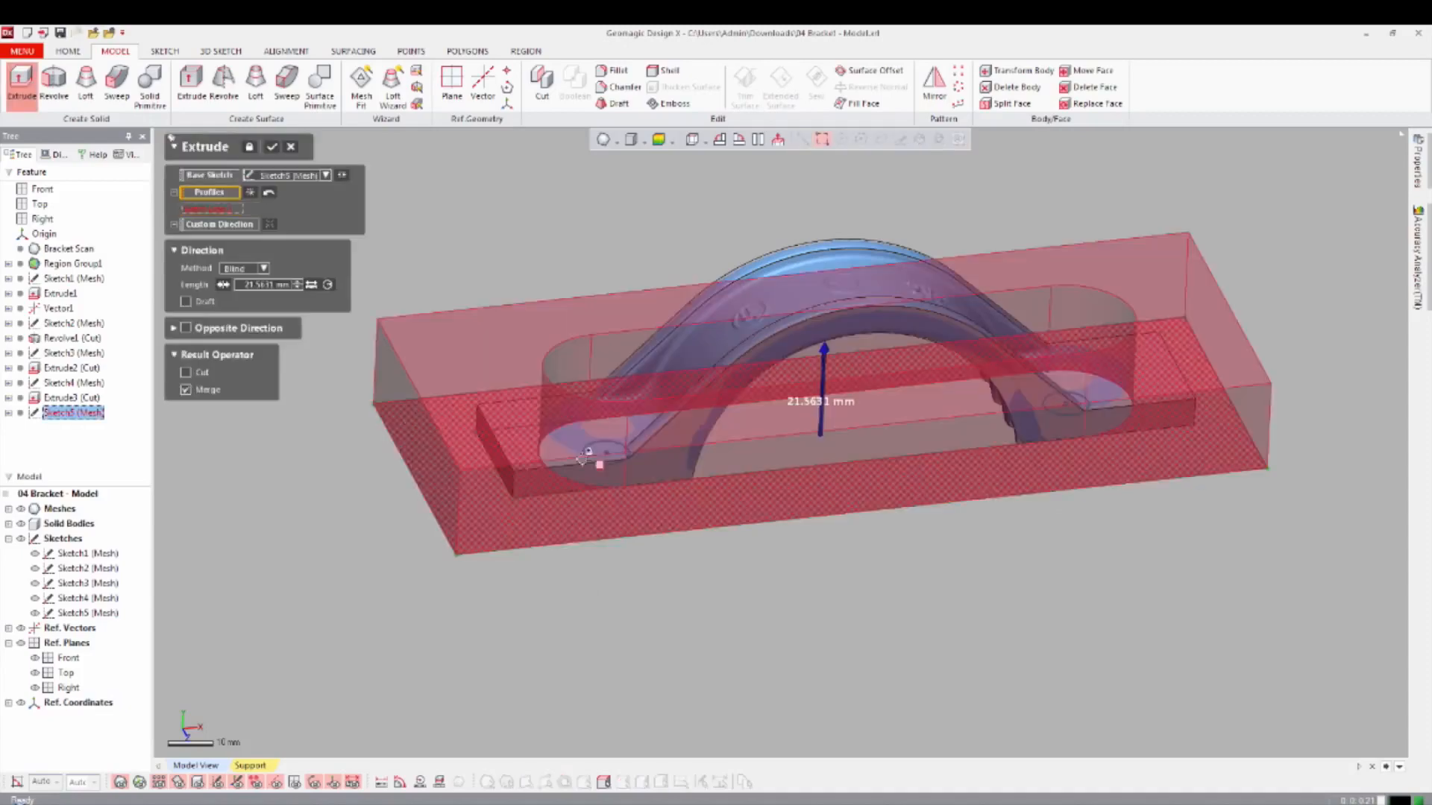
{"action": "left_click", "coordinate": [604, 452]}
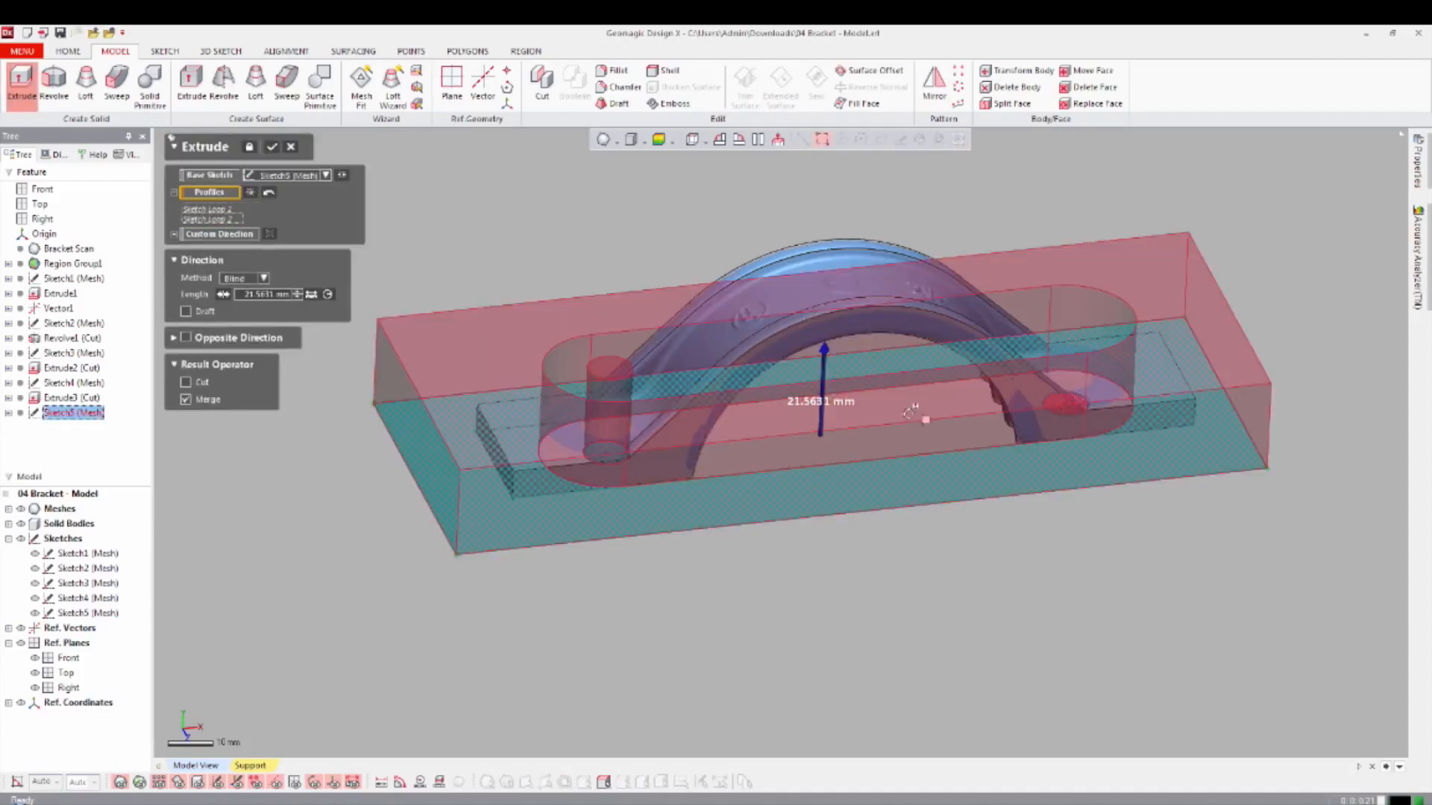
{"action": "left_click", "coordinate": [1063, 407]}
Make the extrusion a Through All cut and apply it to round the feet and open the bolt holes.
{"action": "left_click", "coordinate": [188, 392]}
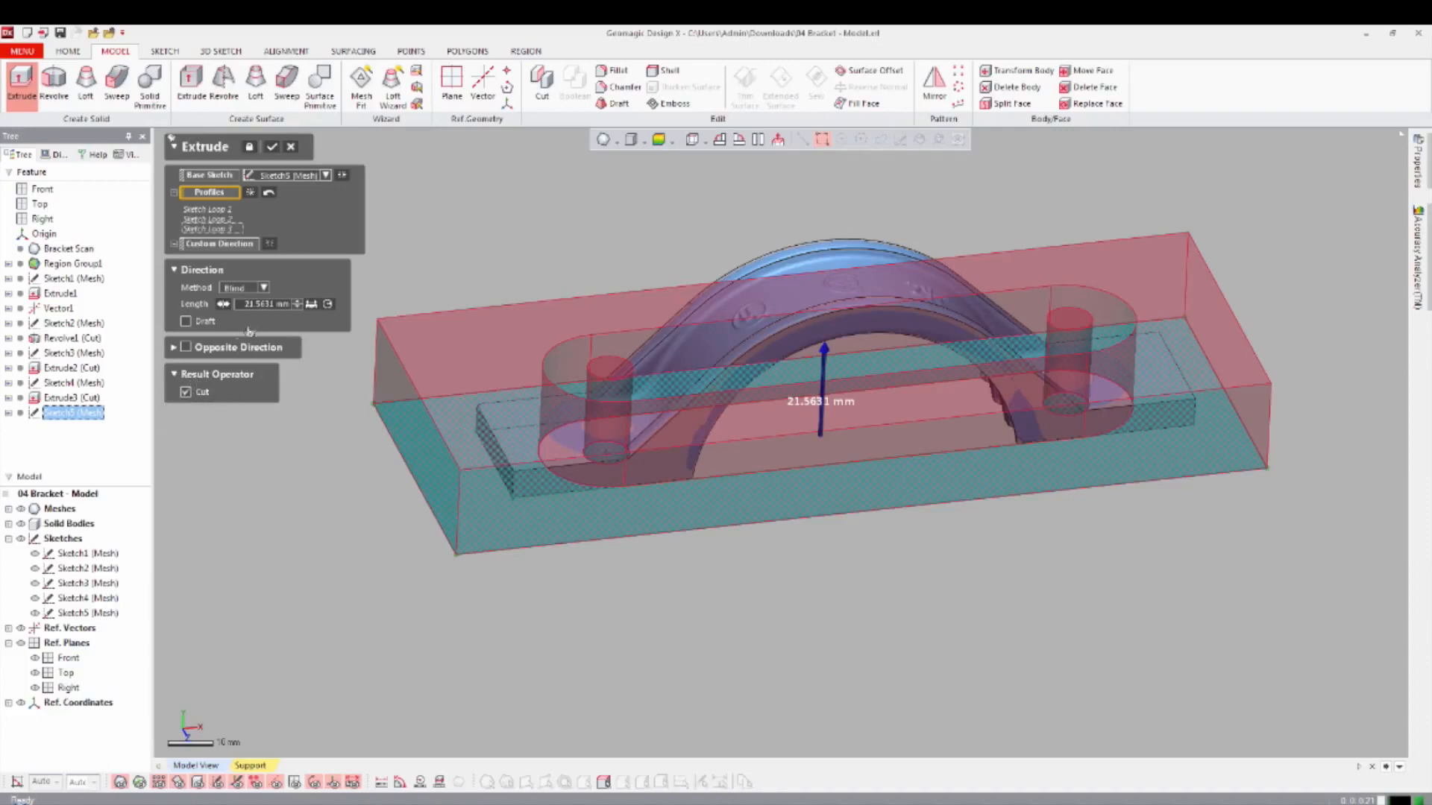
{"action": "left_click", "coordinate": [250, 290]}
{"action": "left_click", "coordinate": [253, 322]}
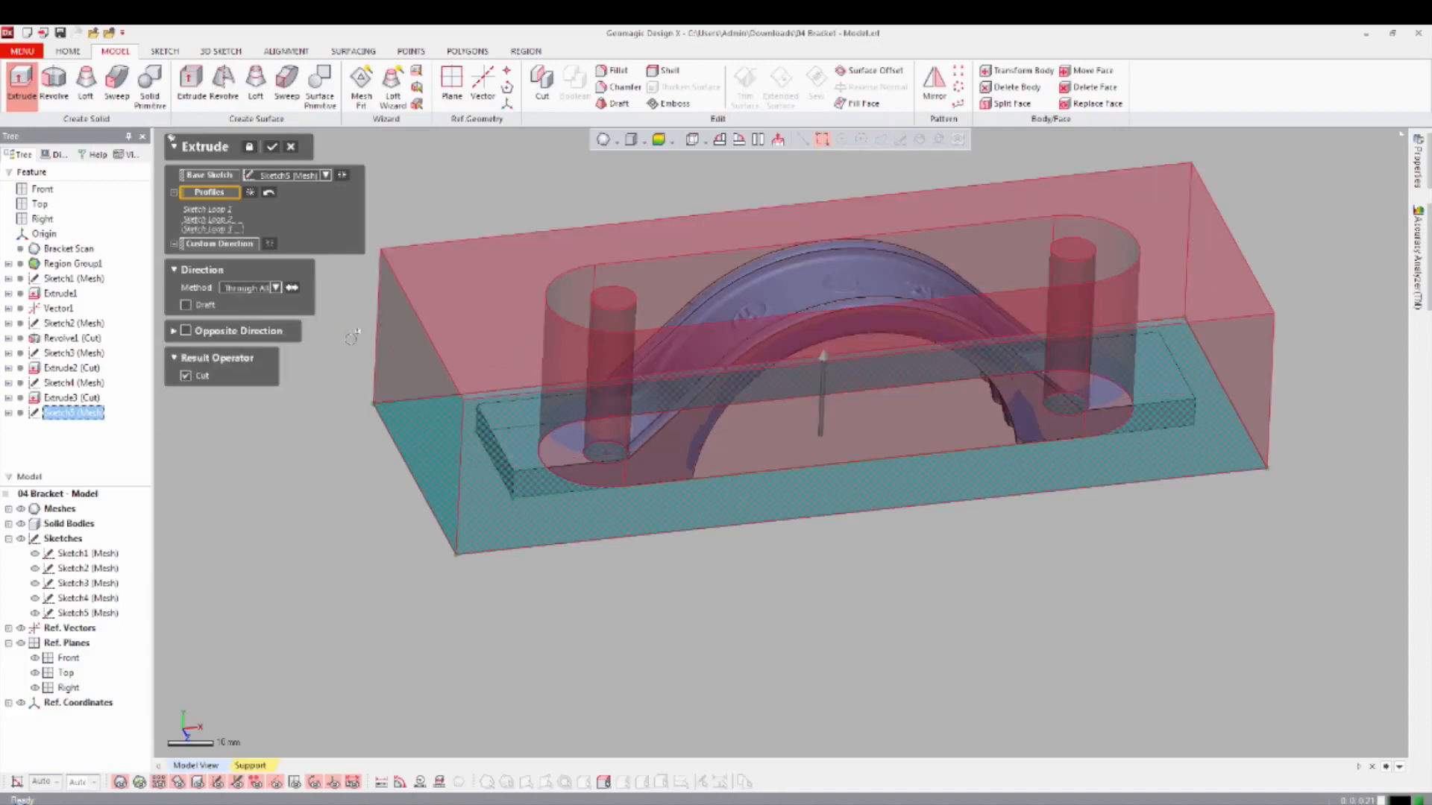
{"action": "left_click", "coordinate": [271, 148]}
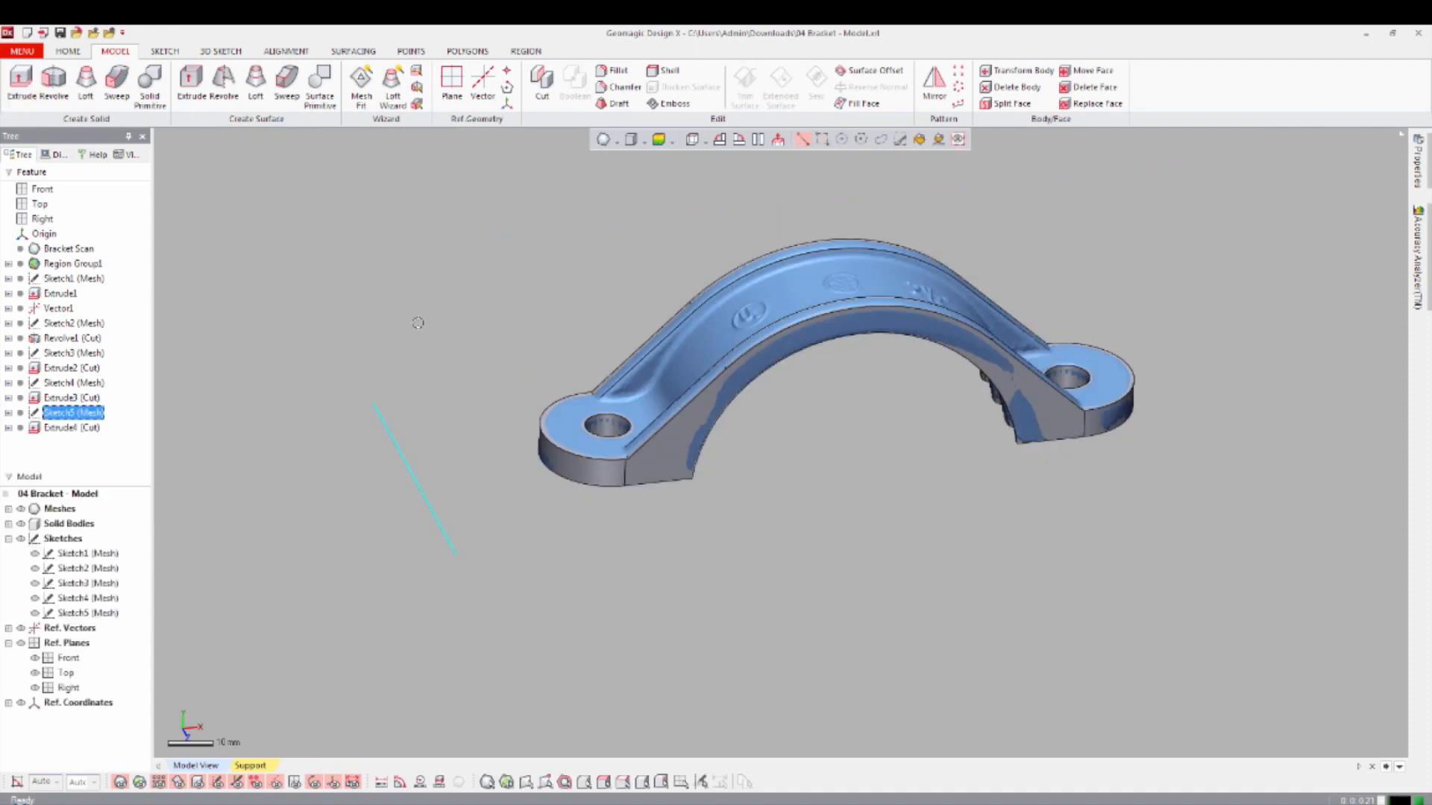
Inspect the trimmed bracket up close and display its Deviation for Body color map in the Accuracy Analyzer.
{"action": "scroll", "coordinate": [837, 349], "scroll_direction": "down", "scroll_amount": 4}
{"action": "scroll", "coordinate": [906, 358], "scroll_direction": "up", "scroll_amount": 6}
{"action": "right_click_drag", "start_coordinate": [906, 358], "coordinate": [798, 477], "text": "ctrl"}
{"action": "scroll", "coordinate": [790, 403], "scroll_direction": "up", "scroll_amount": 2}
{"action": "left_click", "coordinate": [1414, 240]}
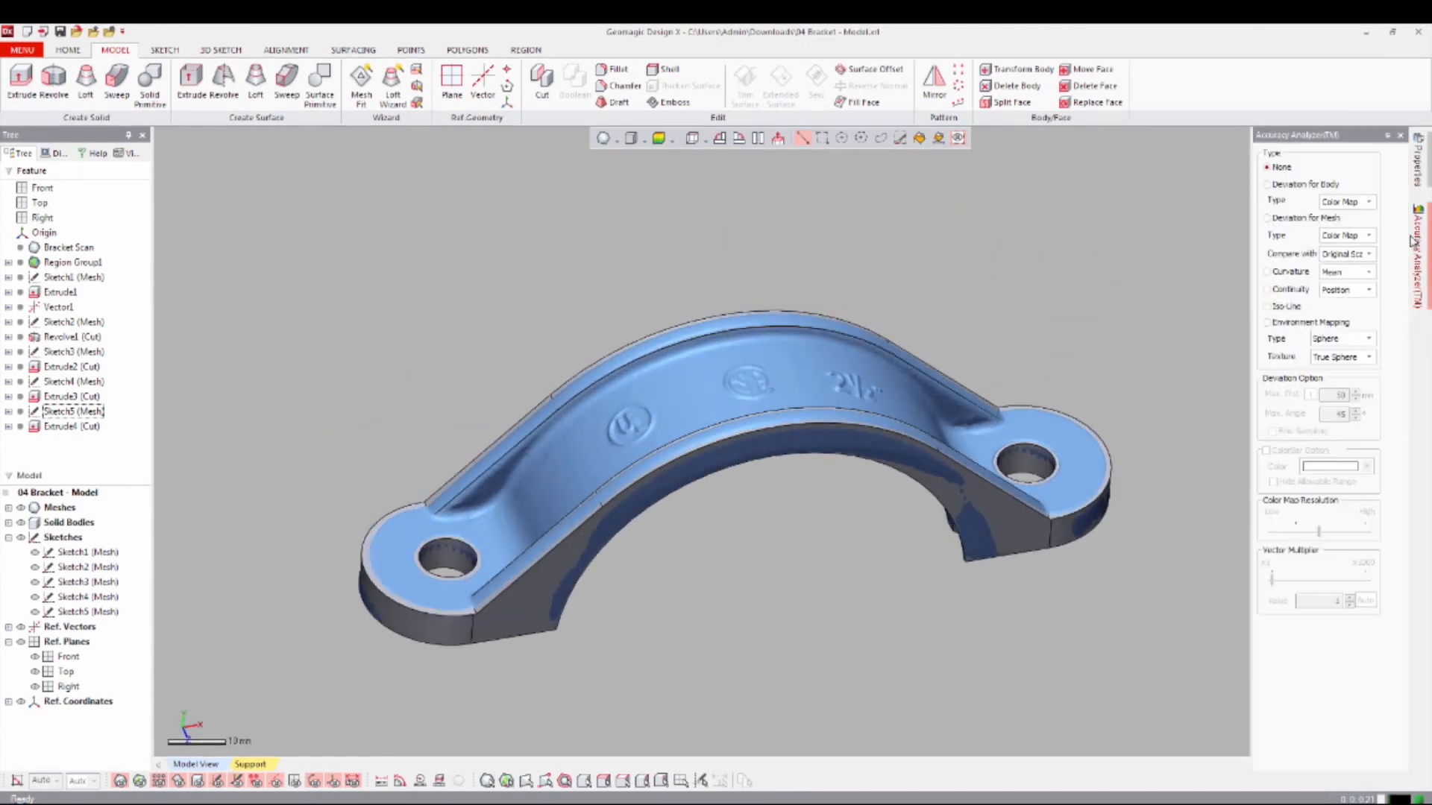
{"action": "left_click", "coordinate": [1294, 187]}
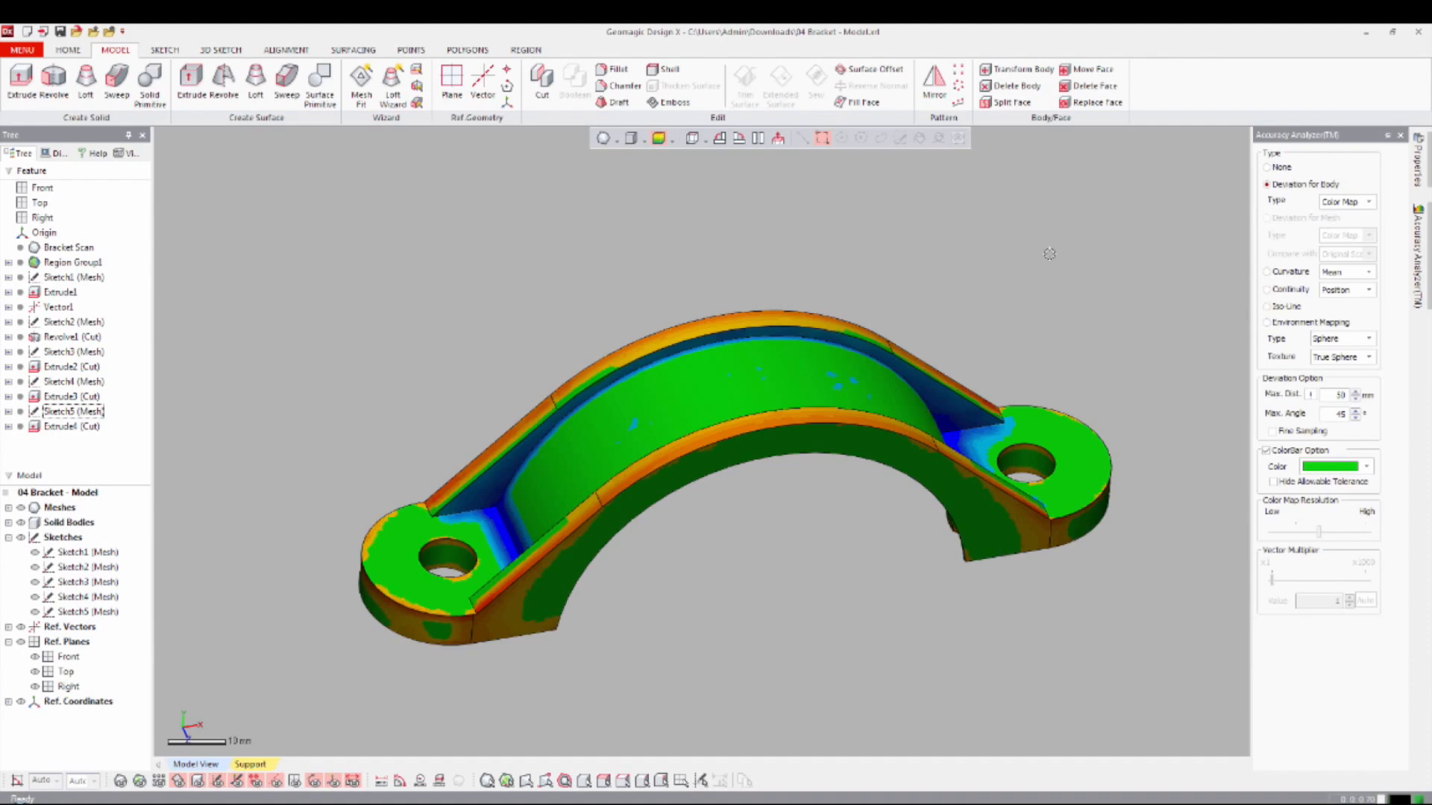
Turn off the body deviation color map and hide the scan mesh so only the solid bracket is displayed.
{"action": "right_click_drag", "start_coordinate": [849, 504], "coordinate": [860, 438]}
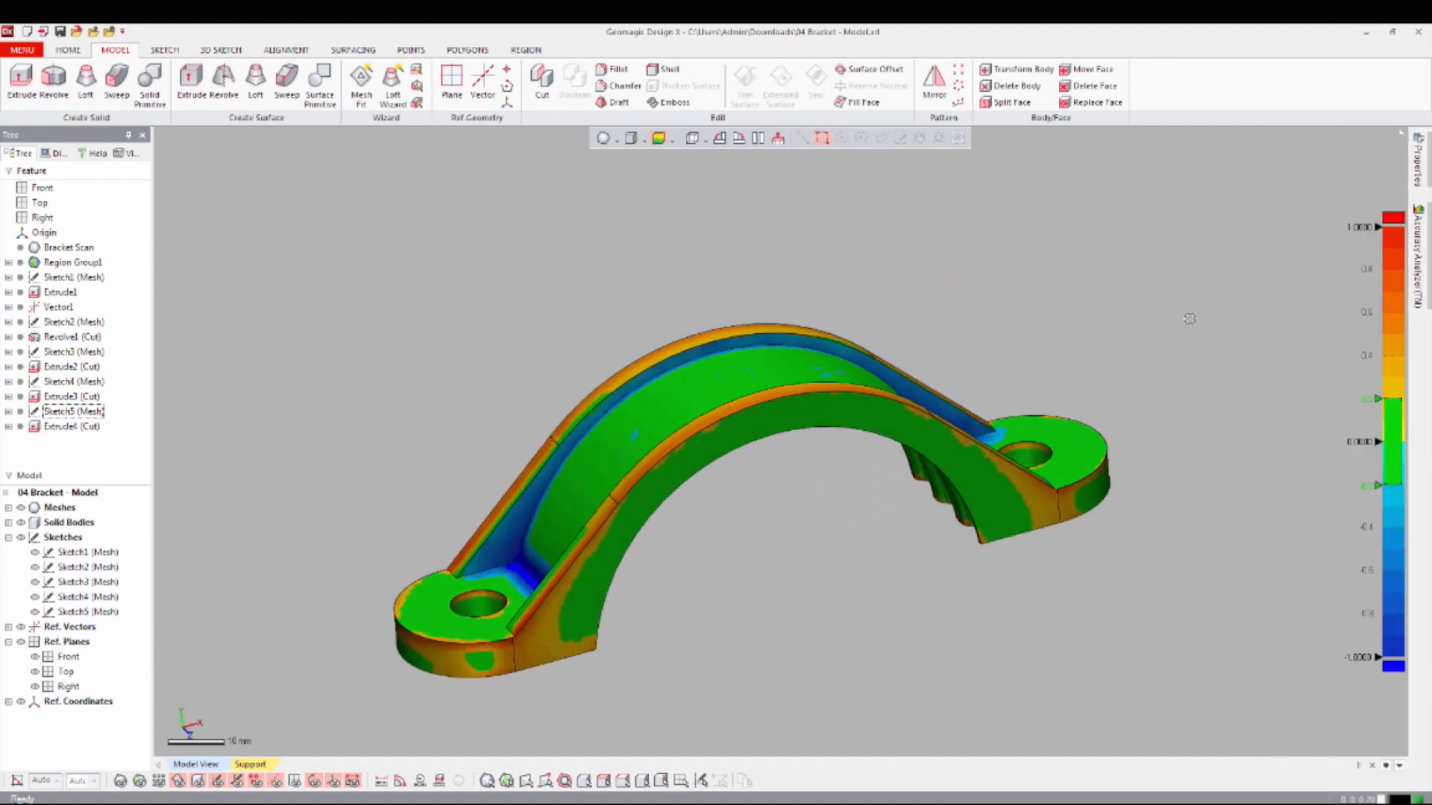
{"action": "left_click", "coordinate": [1423, 242]}
{"action": "left_click", "coordinate": [1268, 167]}
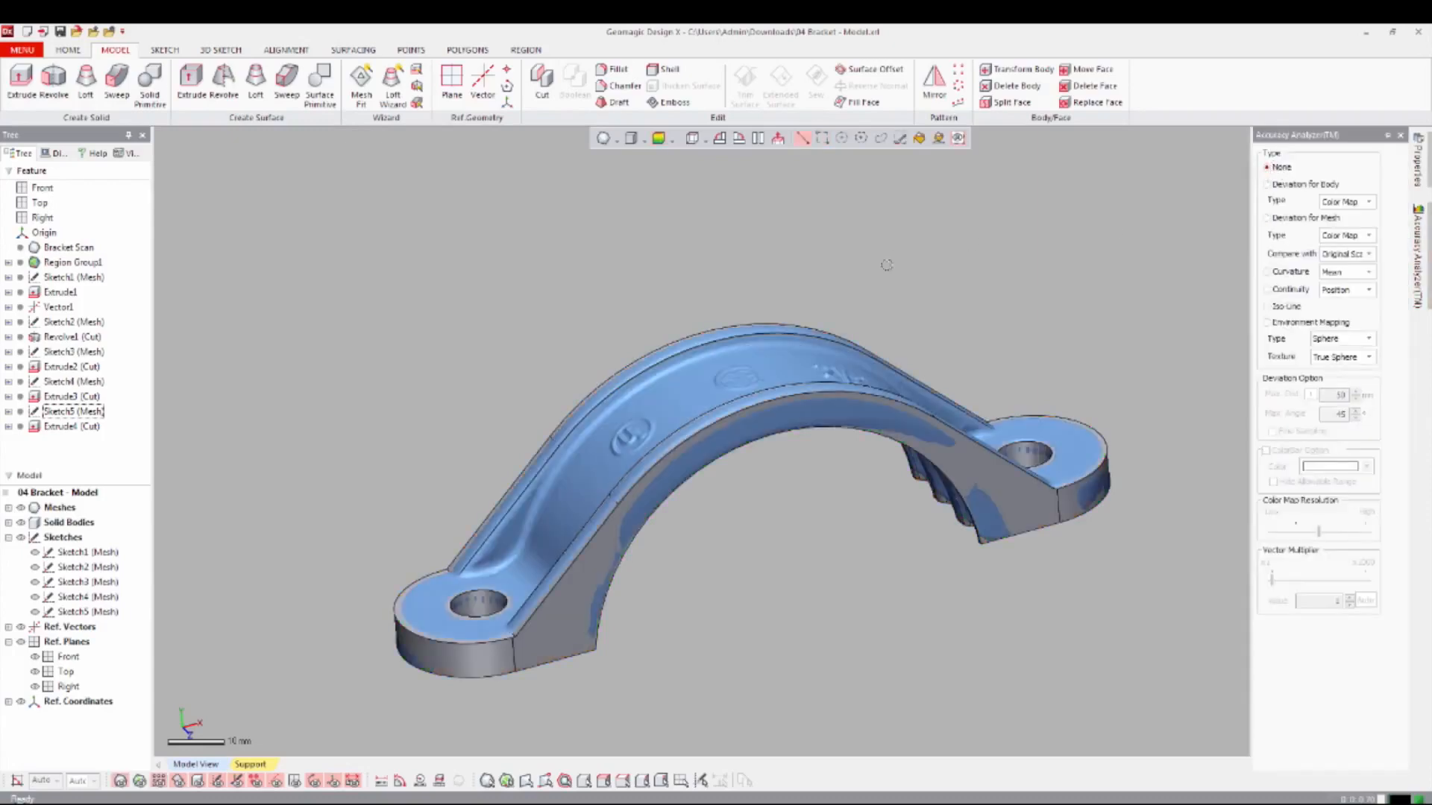
{"action": "key", "text": "ctrl+1"}
{"action": "scroll", "coordinate": [620, 448], "scroll_direction": "down", "scroll_amount": 2}
{"action": "scroll", "coordinate": [620, 451], "scroll_direction": "up", "scroll_amount": 1}
{"action": "right_click_drag", "start_coordinate": [620, 451], "coordinate": [567, 462], "text": "ctrl"}
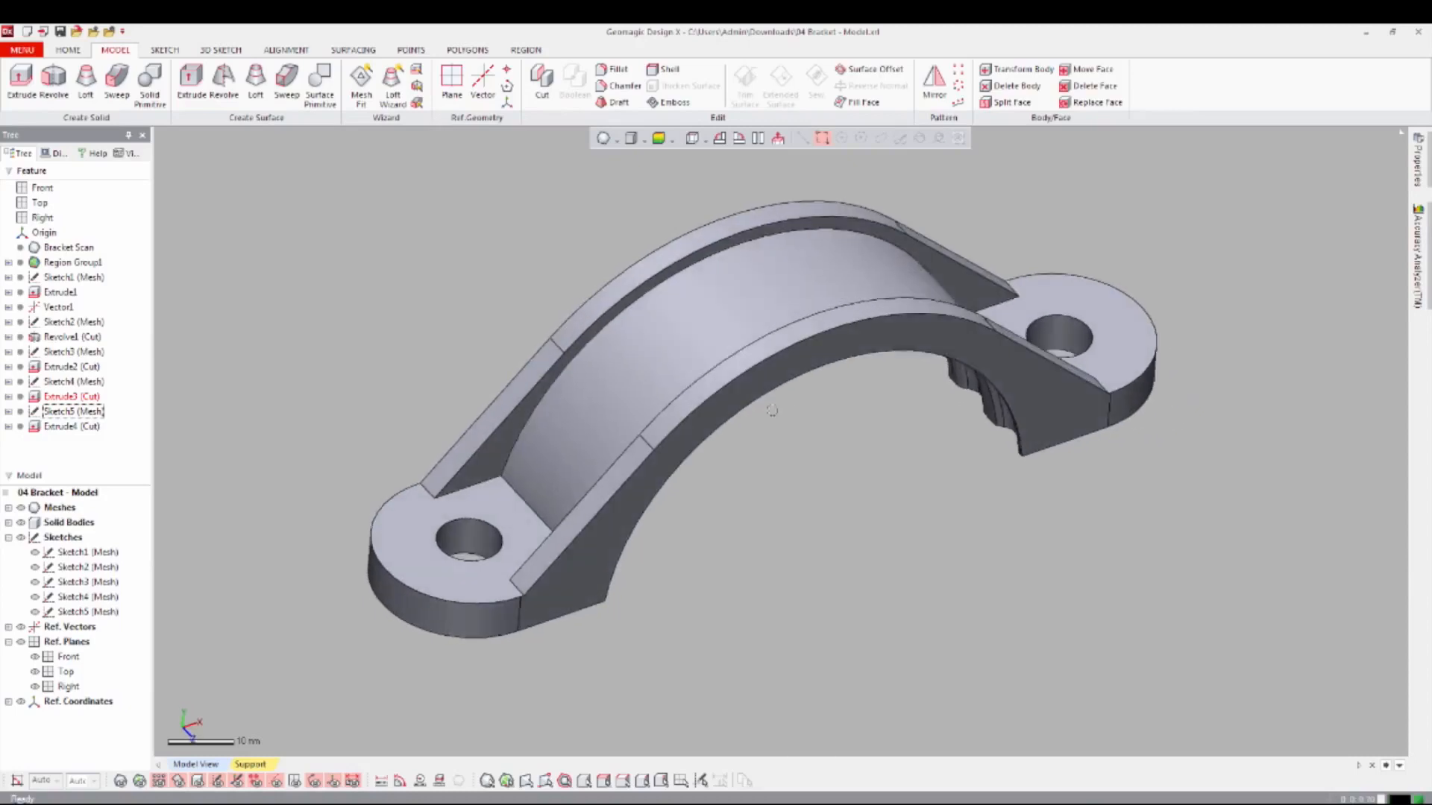
Fillet the two edges where the central arch surface meets the flat feet with a constant 8 mm radius.
{"action": "right_click", "coordinate": [505, 481]}
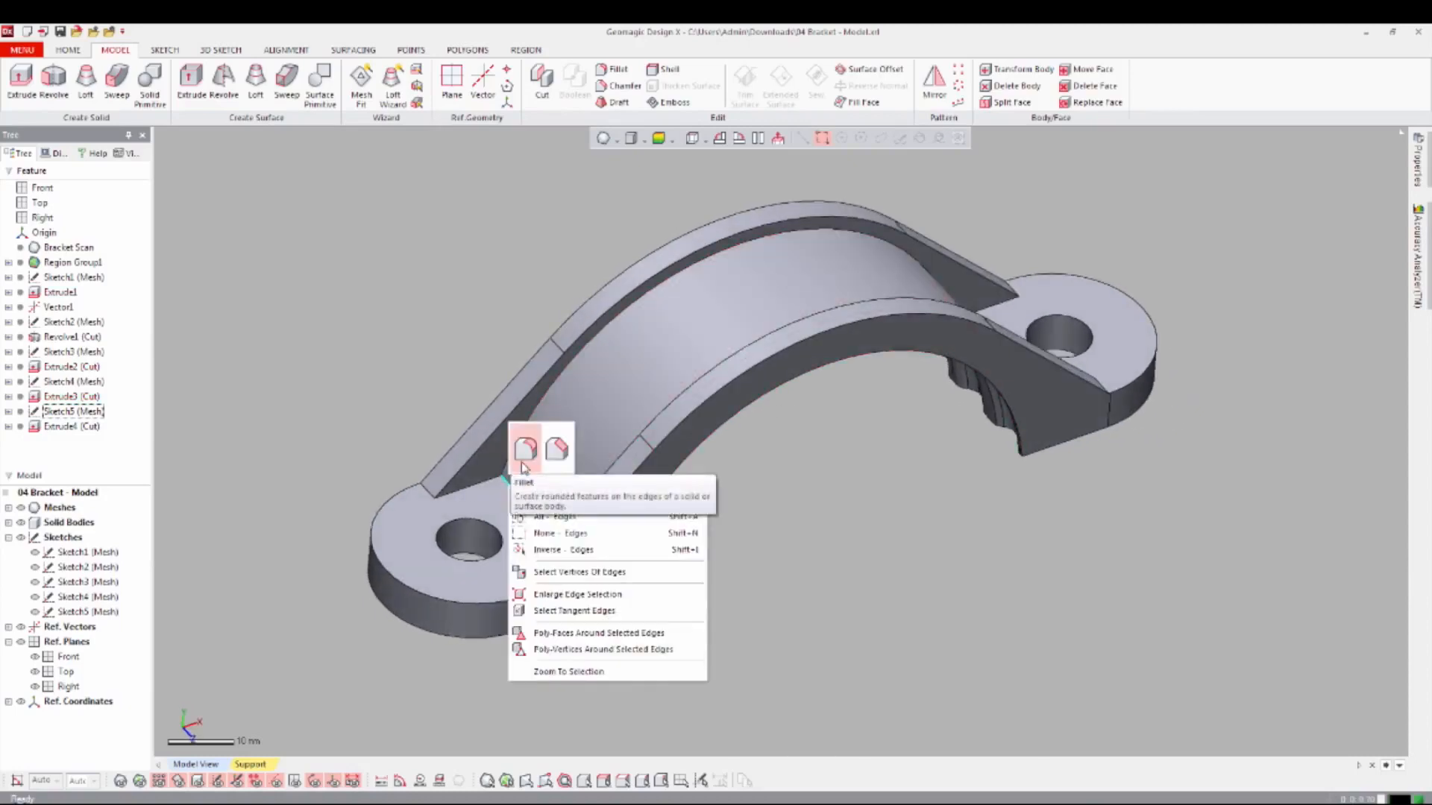
{"action": "left_click", "coordinate": [526, 448]}
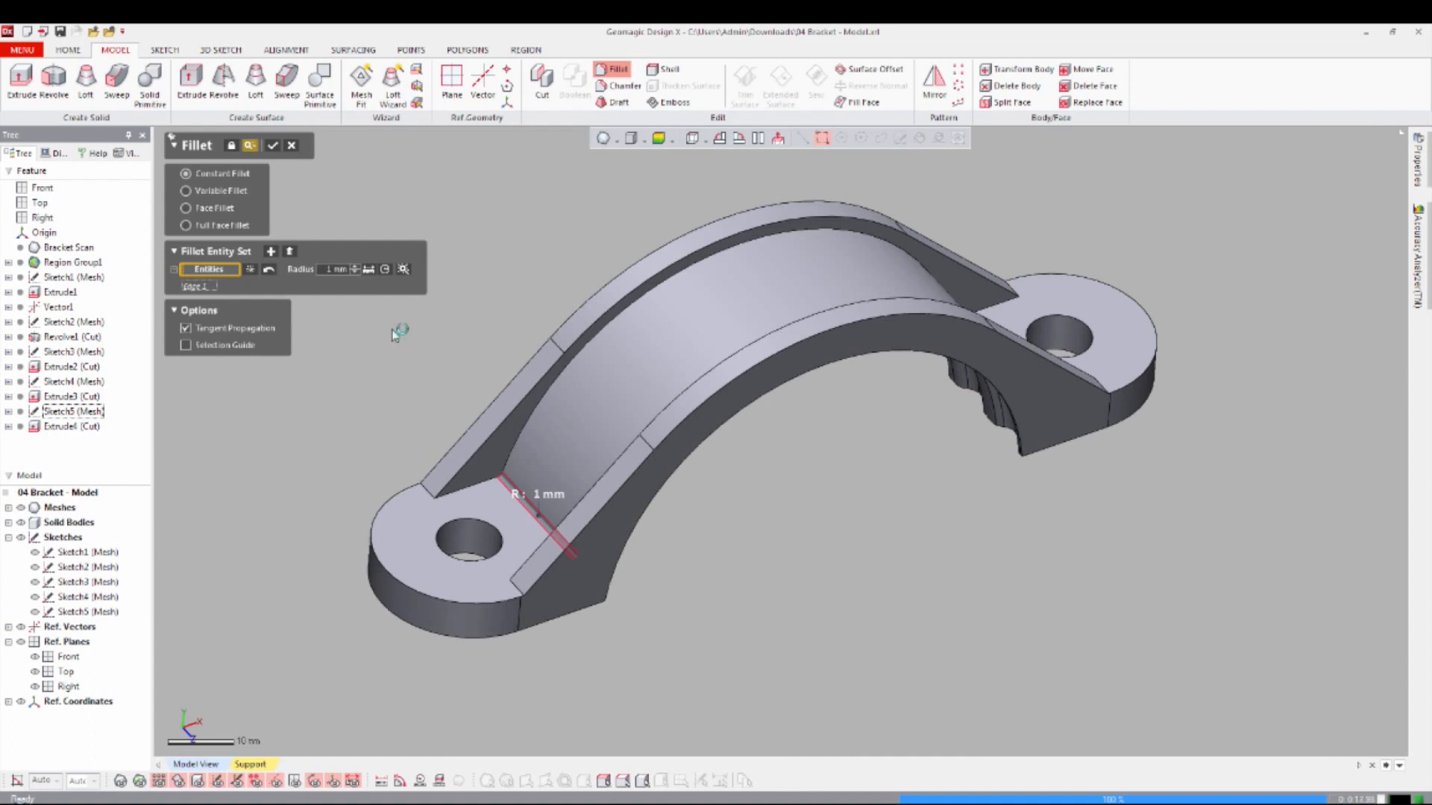
{"action": "right_click_drag", "start_coordinate": [746, 388], "coordinate": [835, 358]}
{"action": "left_click", "coordinate": [1053, 329]}
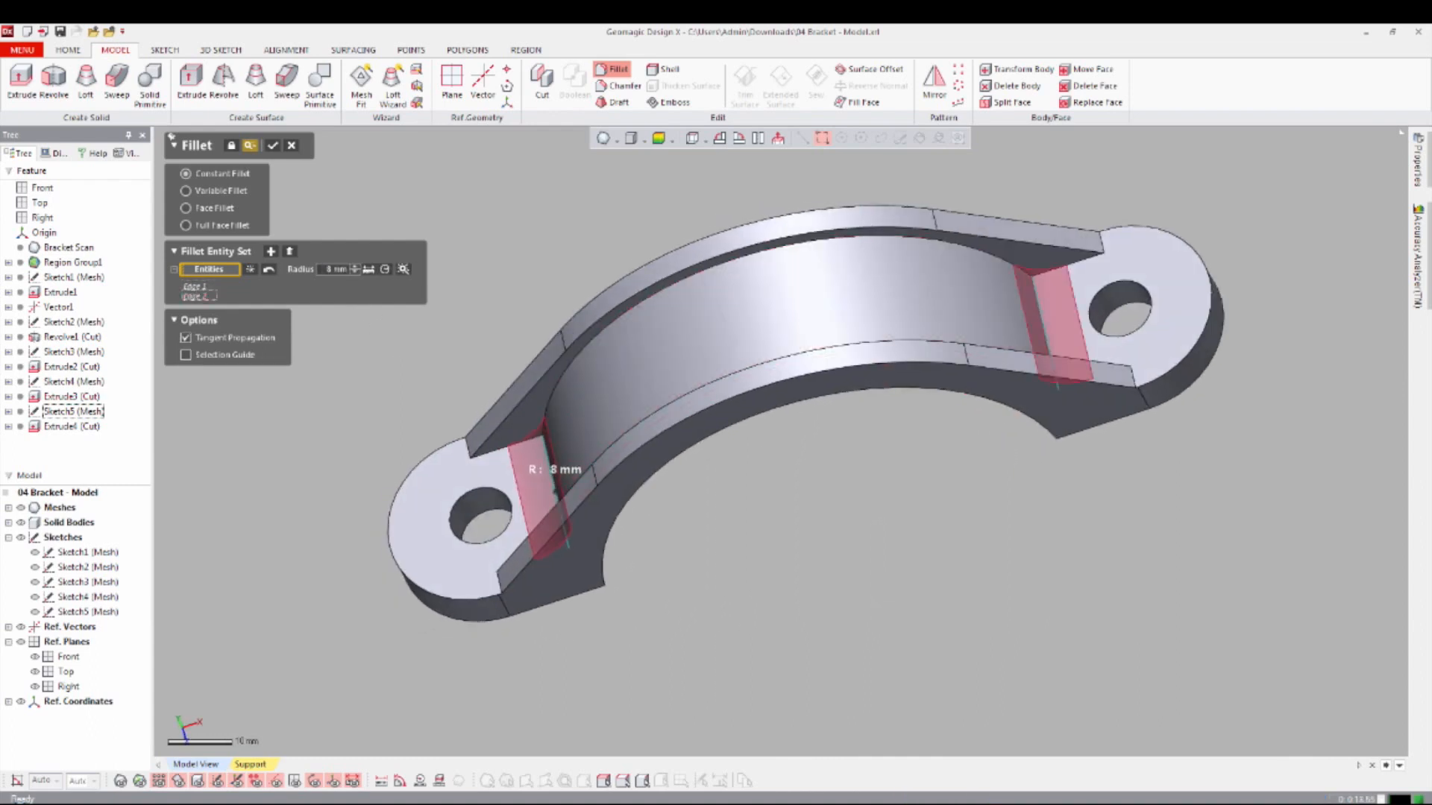
{"action": "key", "text": "Return"}
Start a constant fillet on one short corner edge where a side rib's sloped top meets a foot, with radius 2 mm.
{"action": "right_click_drag", "start_coordinate": [746, 387], "coordinate": [686, 417]}
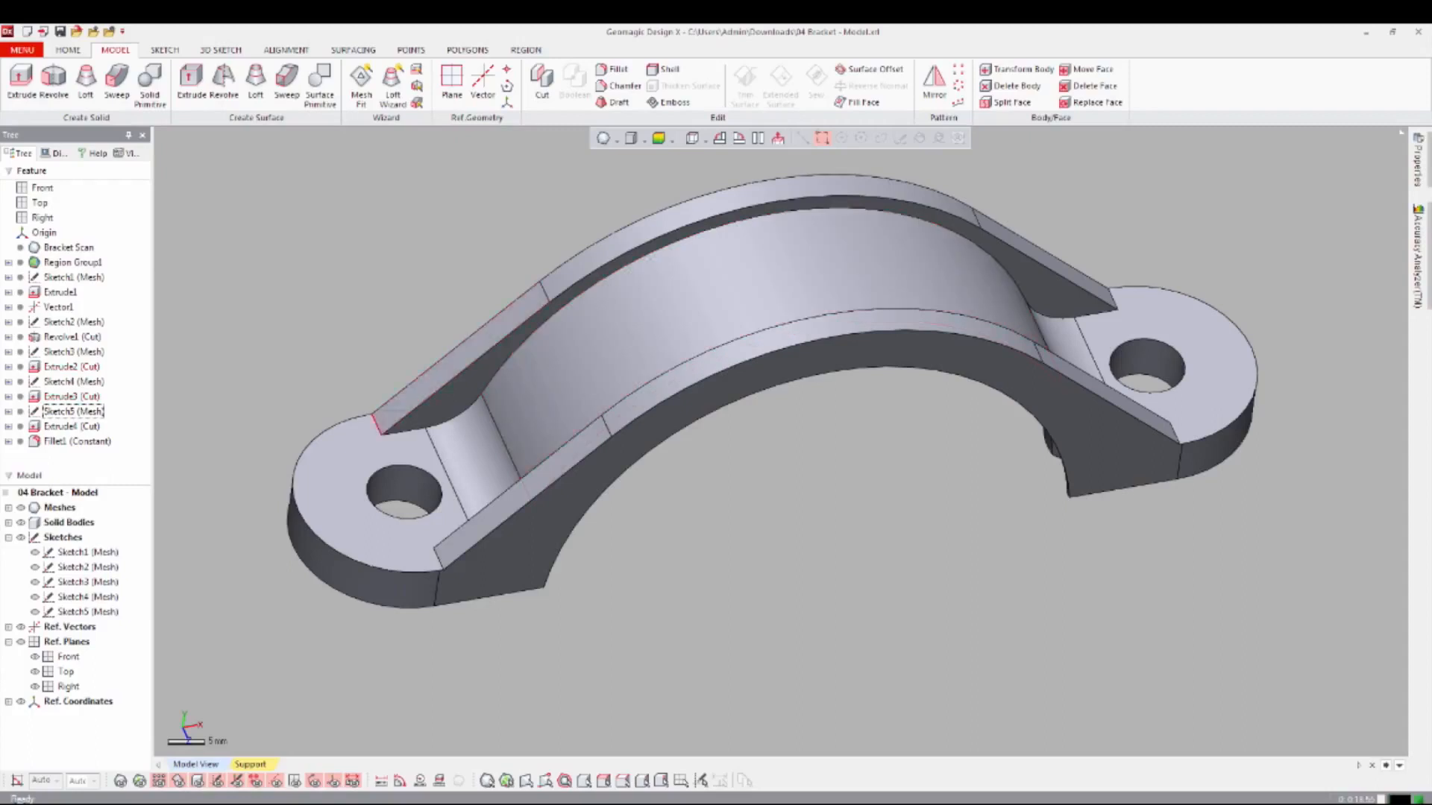
{"action": "left_click", "coordinate": [376, 425]}
{"action": "left_click", "coordinate": [397, 384]}
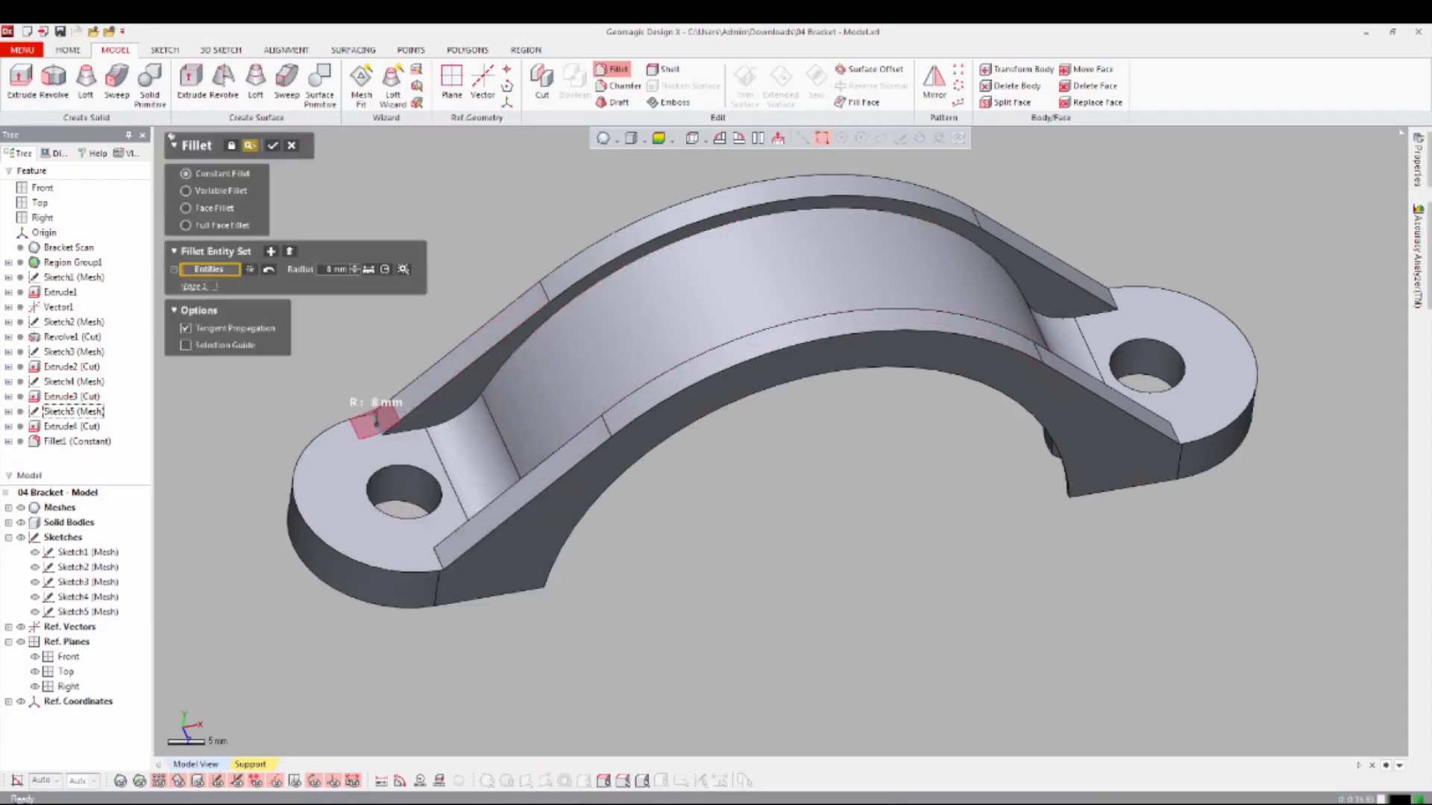
{"action": "left_click", "coordinate": [403, 269]}
{"action": "left_click", "coordinate": [343, 270]}
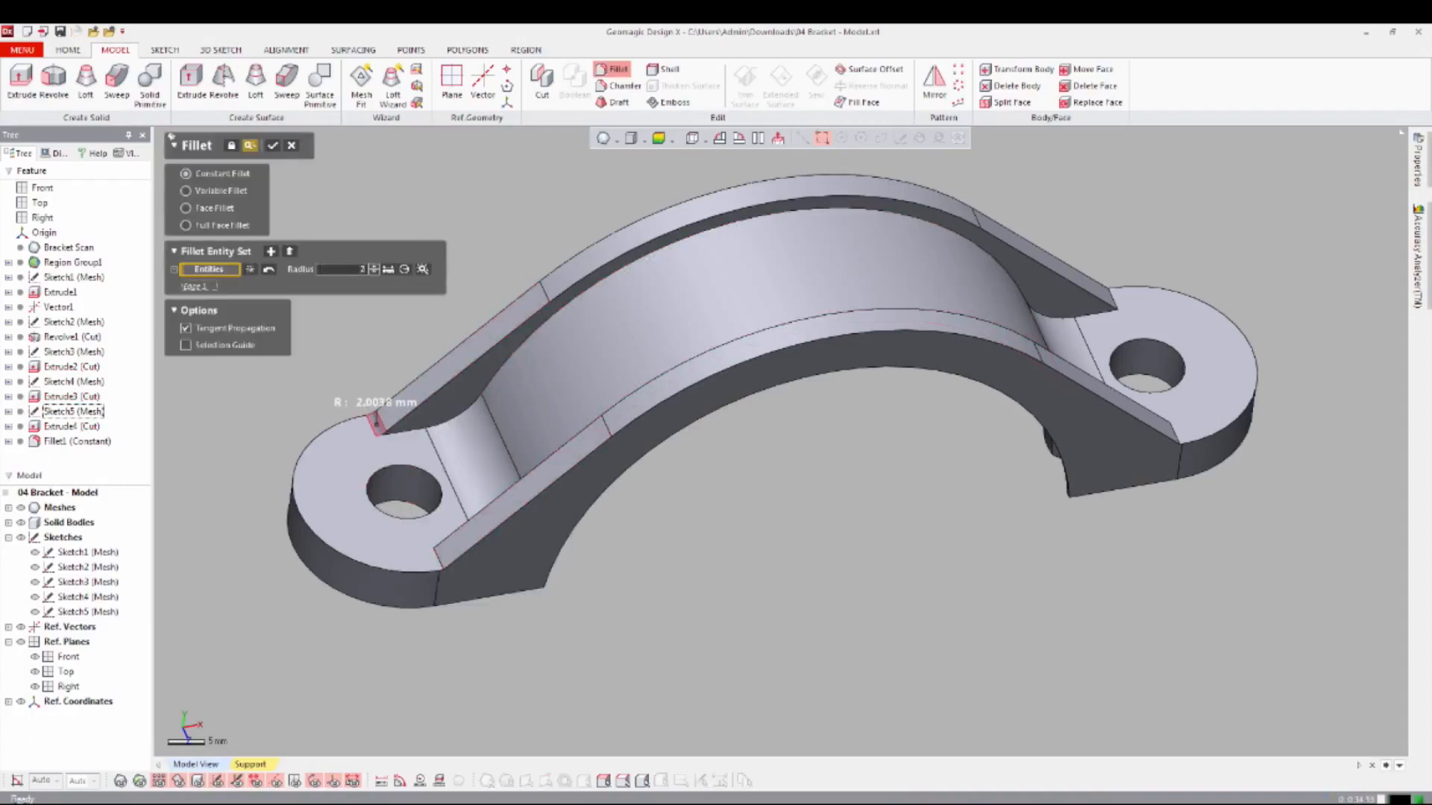
{"action": "key", "text": "Return"}
Add the other three short rib-to-foot corner edges to the fillet and apply it.
{"action": "left_click", "coordinate": [439, 559]}
{"action": "scroll", "coordinate": [880, 372], "scroll_direction": "down", "scroll_amount": 1}
{"action": "right_click_drag", "start_coordinate": [880, 373], "coordinate": [828, 373]}
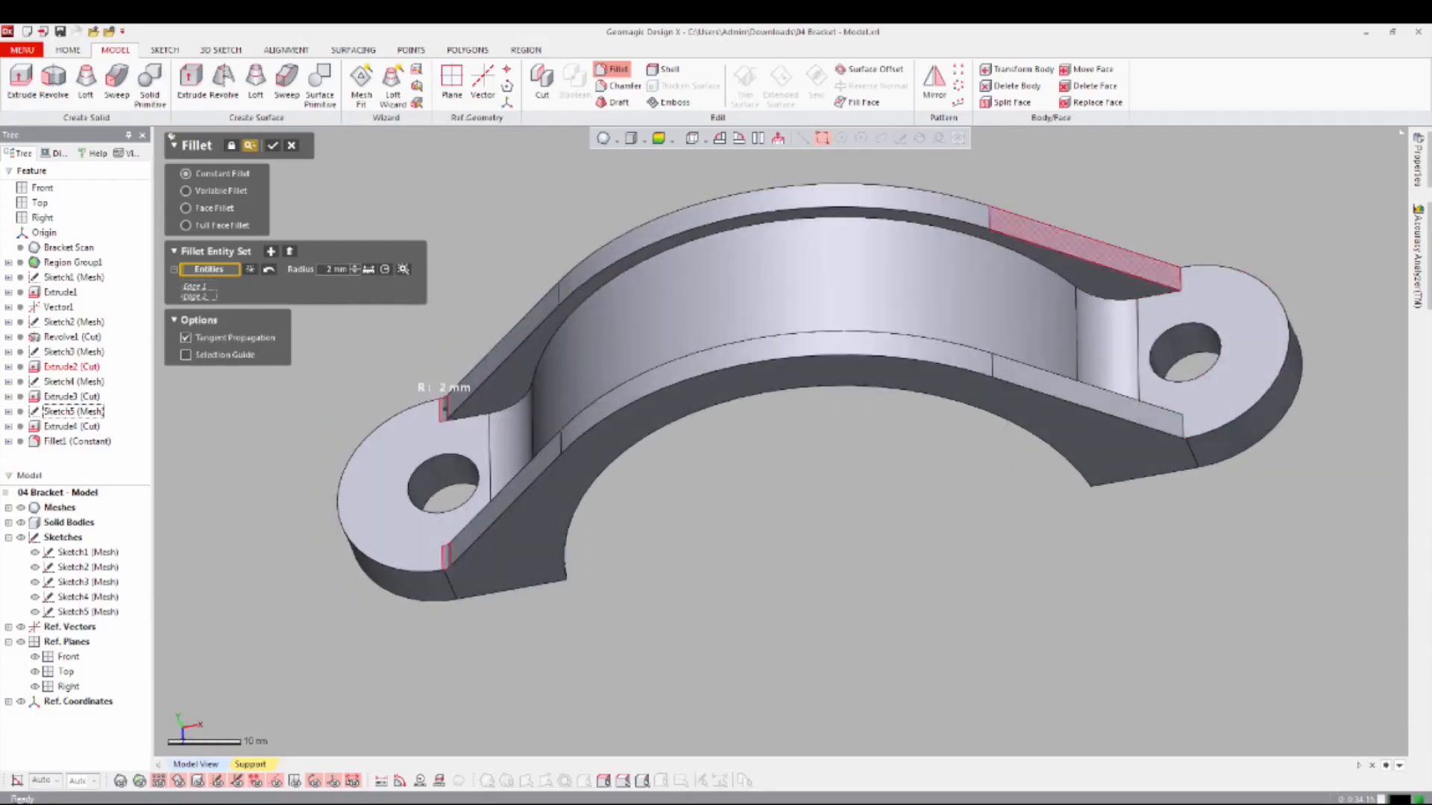
{"action": "left_click", "coordinate": [1180, 278]}
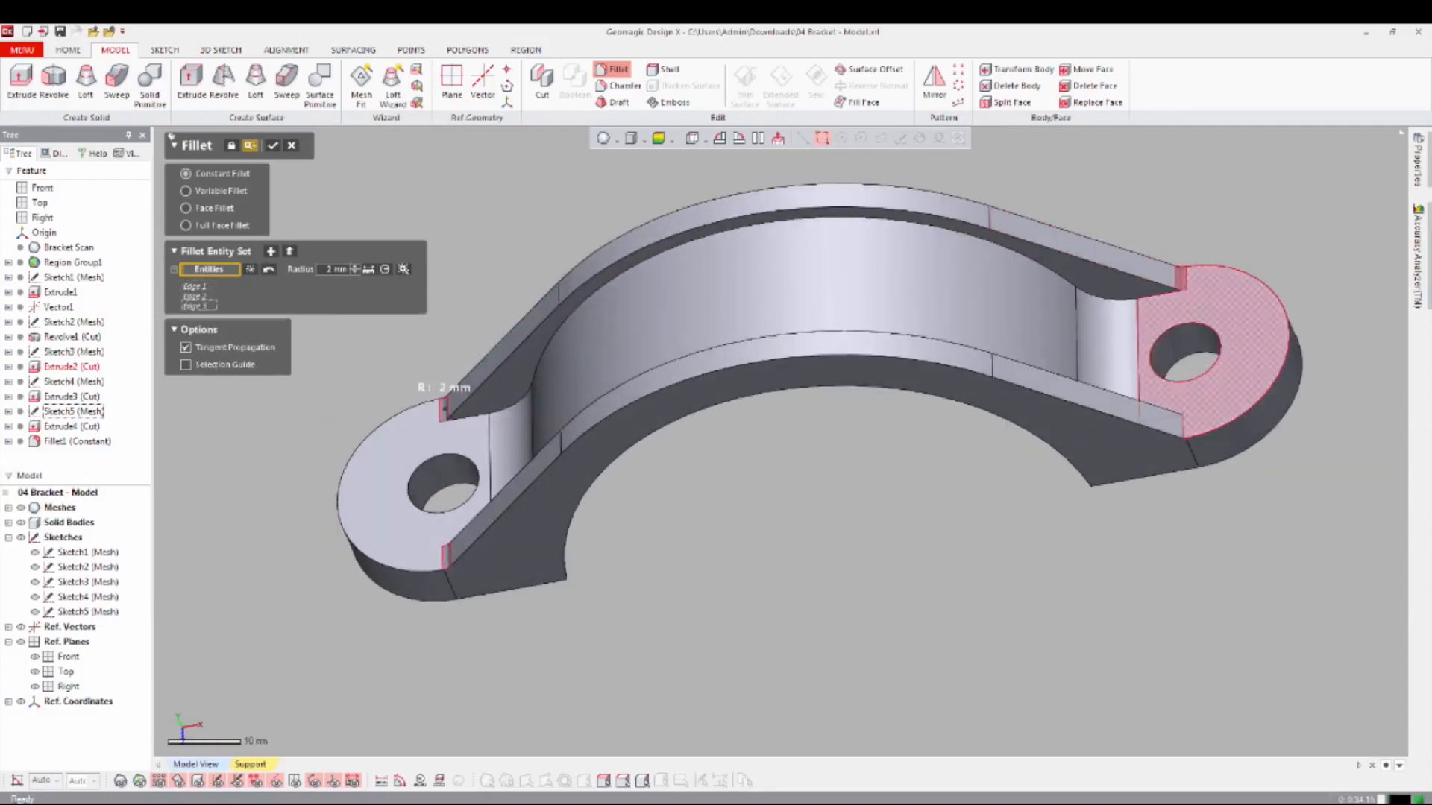
{"action": "left_click", "coordinate": [1182, 425]}
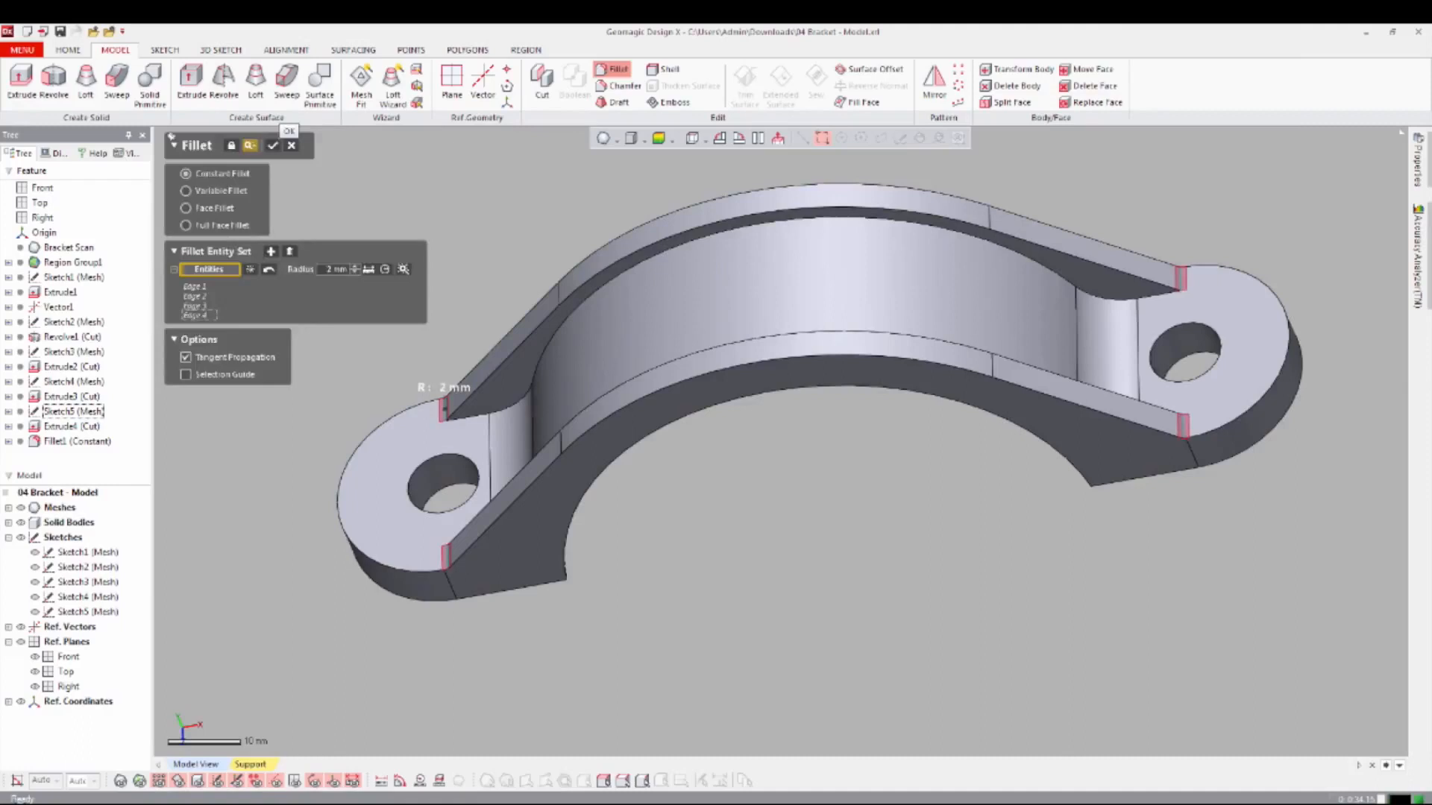
{"action": "left_click", "coordinate": [273, 145]}
Fillet the bracket's outer top perimeter edge with a constant radius of 1.75 mm, using tangent propagation.
{"action": "right_click_drag", "start_coordinate": [656, 373], "coordinate": [724, 380]}
{"action": "left_click", "coordinate": [738, 370]}
{"action": "right_click", "coordinate": [738, 370]}
{"action": "left_click", "coordinate": [757, 335]}
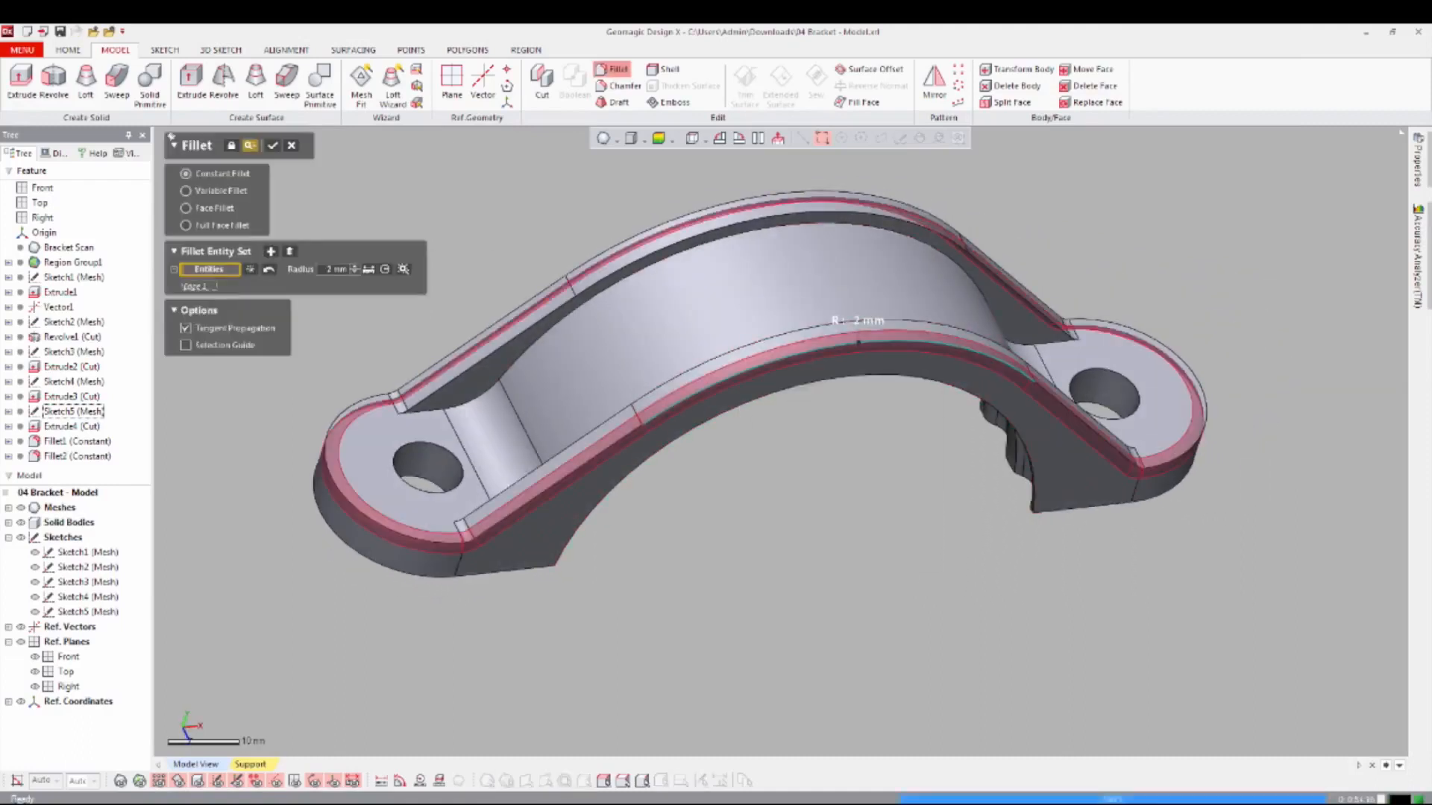
{"action": "double_click", "coordinate": [343, 270]}
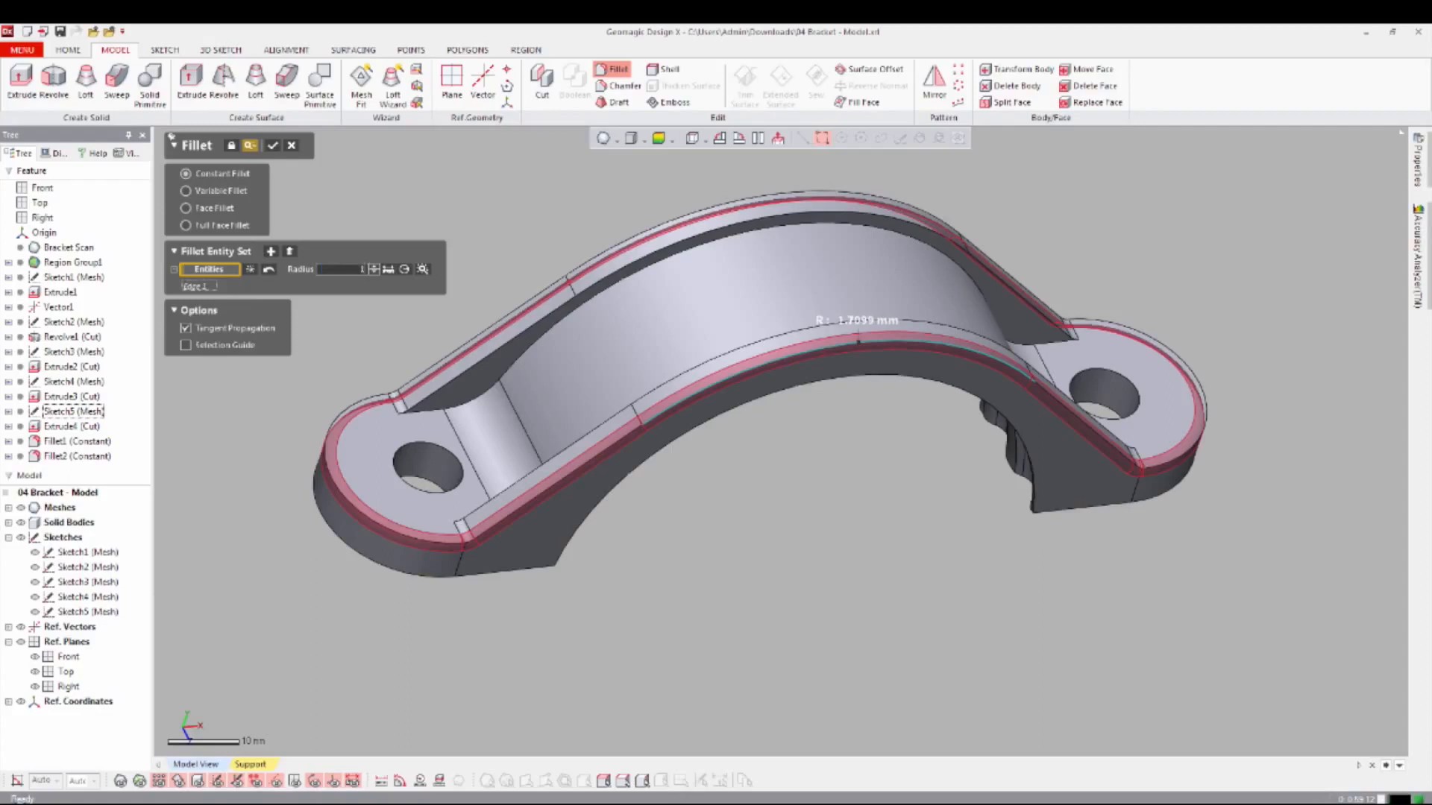
{"action": "key", "text": "Return"}
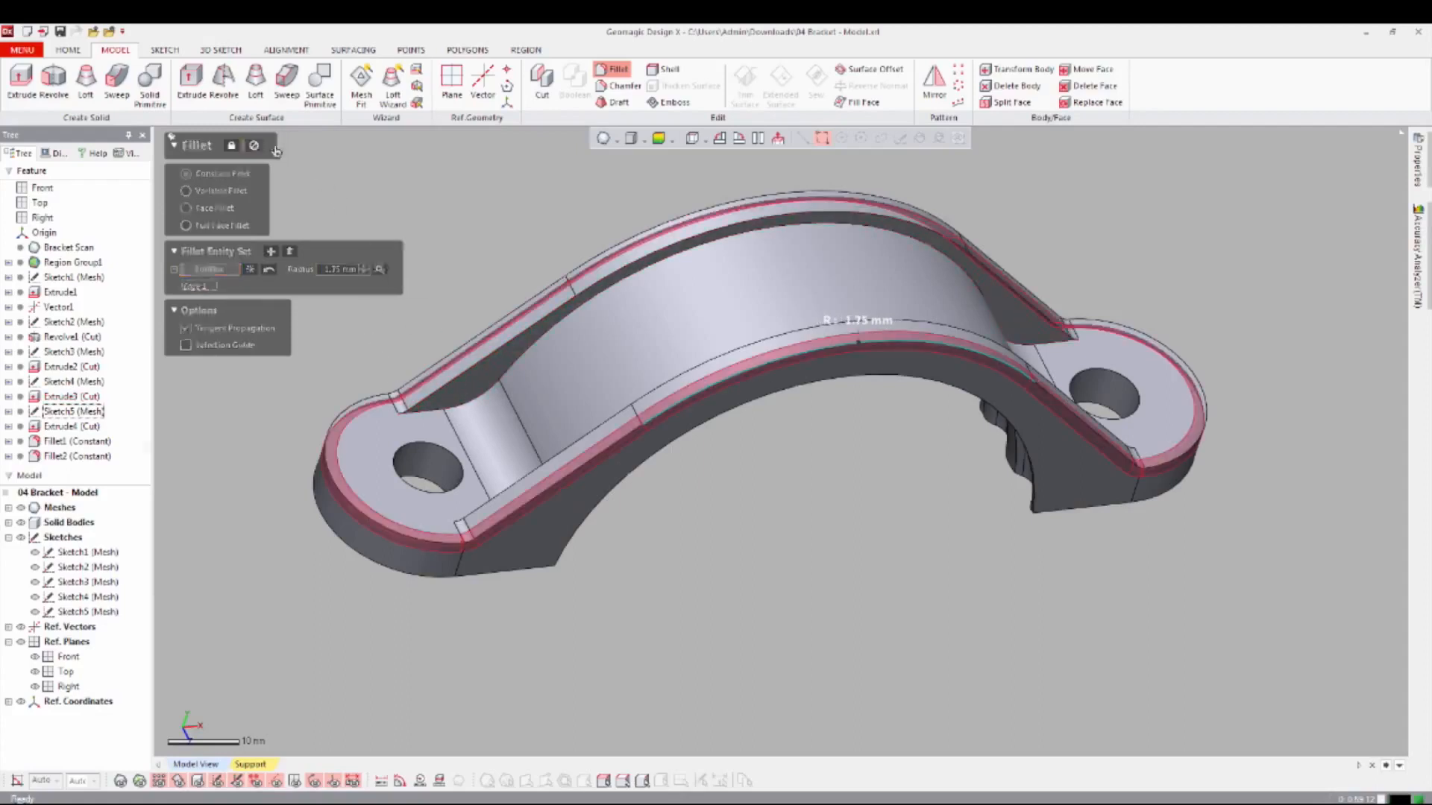
{"action": "left_click", "coordinate": [274, 146]}
Start another constant fillet on the far side rib's inner edge and inner face, with radius 1 mm.
{"action": "key", "text": "ctrl+space"}
{"action": "left_click", "coordinate": [489, 389]}
{"action": "left_click", "coordinate": [447, 385]}
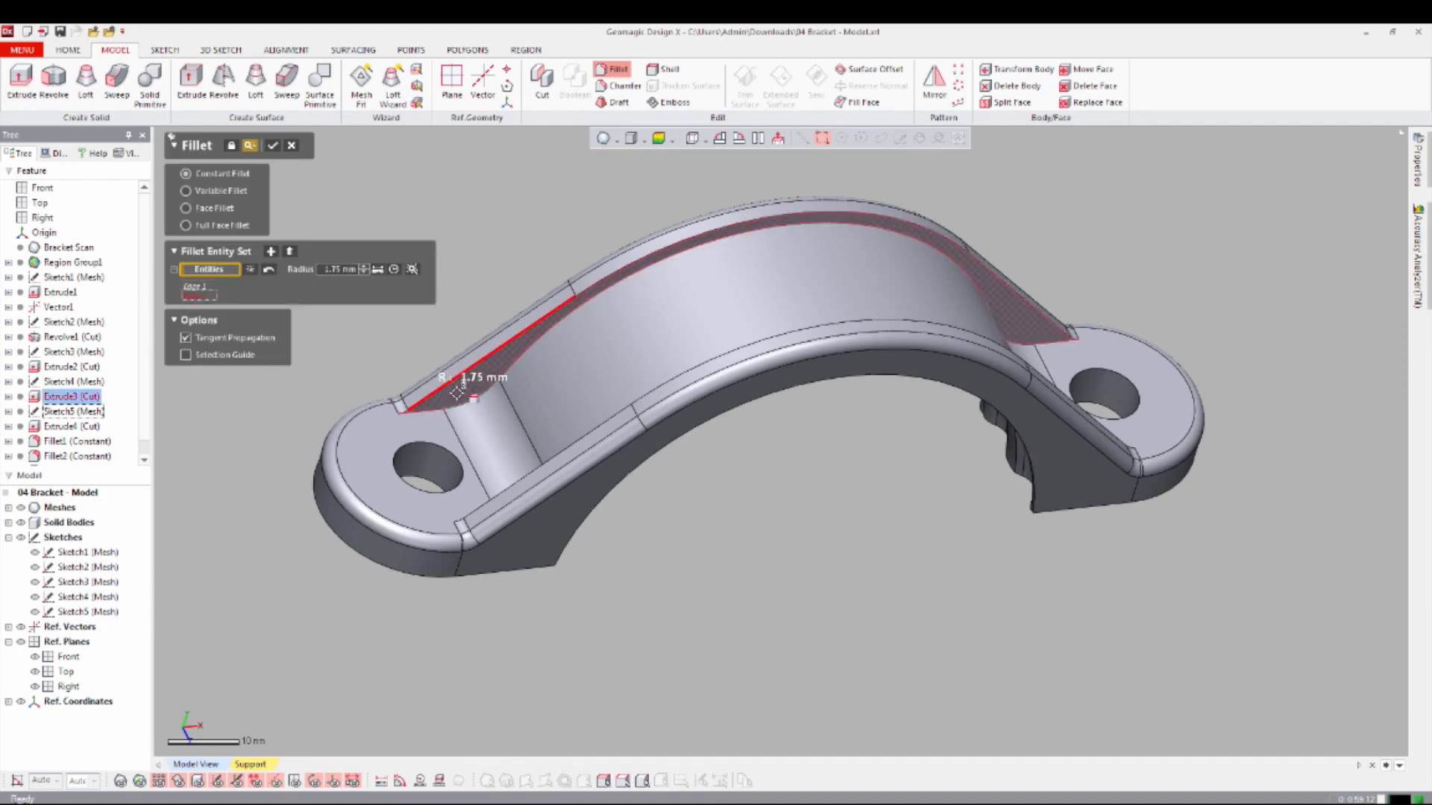
{"action": "left_click", "coordinate": [329, 267]}
{"action": "key", "text": "Return"}
Add the opposite rib's inner face and both bolt-hole faces to the fillet and apply it.
{"action": "right_click_drag", "start_coordinate": [522, 373], "coordinate": [532, 525]}
{"action": "left_click", "coordinate": [549, 555]}
{"action": "left_click", "coordinate": [452, 521]}
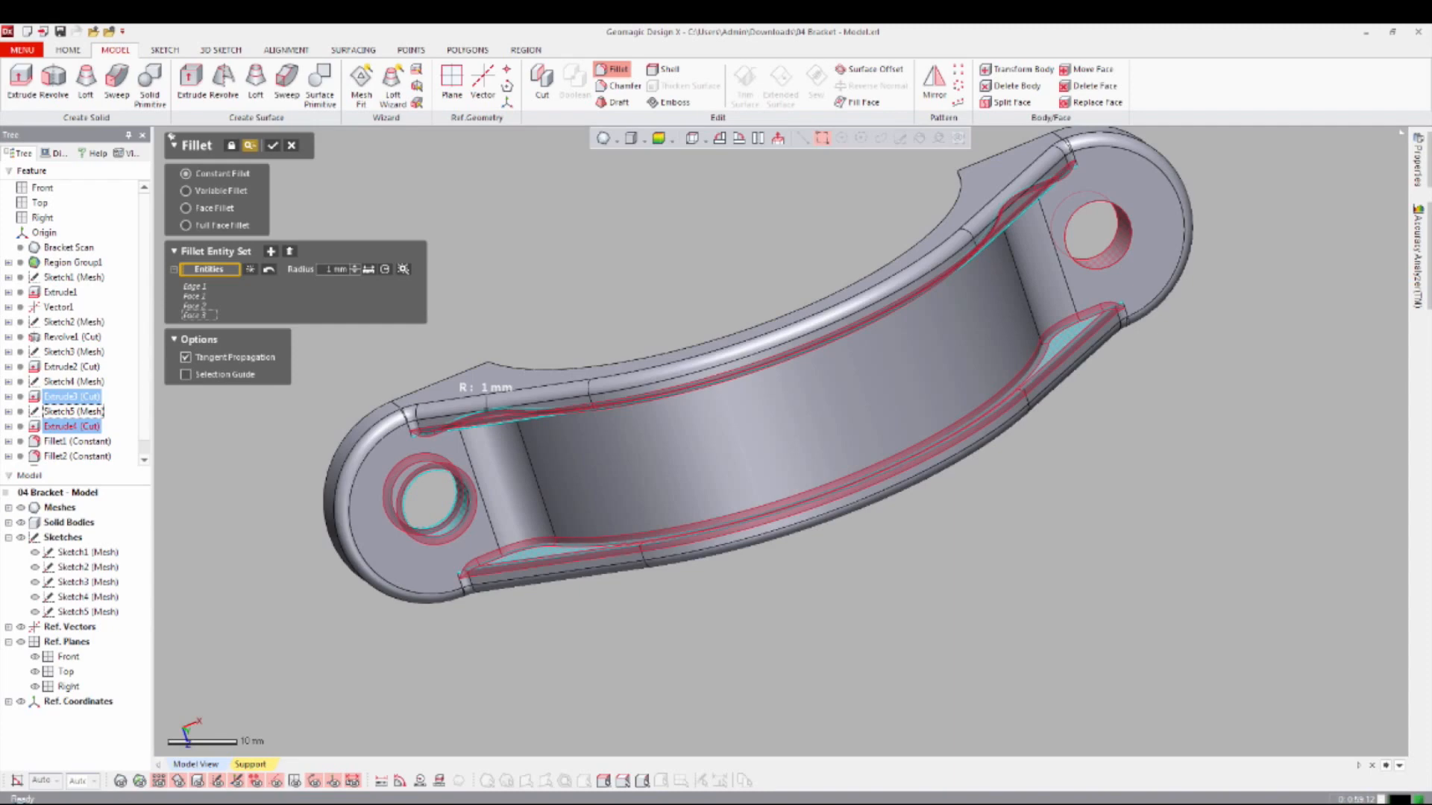
{"action": "left_click", "coordinate": [1112, 255]}
{"action": "scroll", "coordinate": [1044, 291], "scroll_direction": "down", "scroll_amount": 2}
{"action": "right_click_drag", "start_coordinate": [947, 336], "coordinate": [921, 238]}
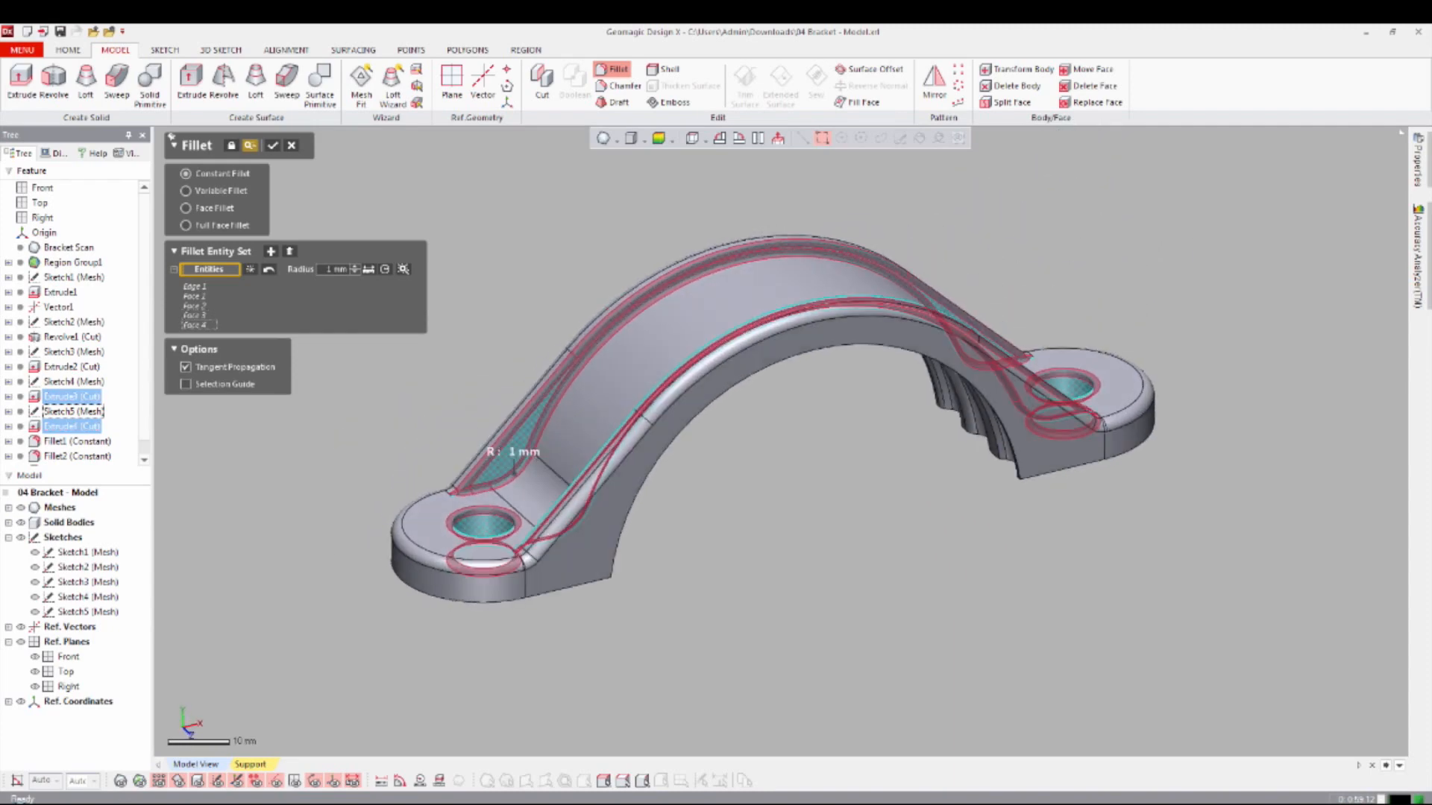
{"action": "key", "text": "Return"}
Show the scan mesh over the filleted bracket and display its Deviation for Body color map.
{"action": "key", "text": "ctrl+1"}
{"action": "scroll", "coordinate": [841, 340], "scroll_direction": "down", "scroll_amount": 2}
{"action": "scroll", "coordinate": [841, 340], "scroll_direction": "up", "scroll_amount": 2}
{"action": "mouse_move", "coordinate": [841, 340]}
{"action": "right_mouse_down"}
{"action": "mouse_move", "coordinate": [850, 485]}
{"action": "mouse_move", "coordinate": [841, 332]}
{"action": "right_mouse_up"}
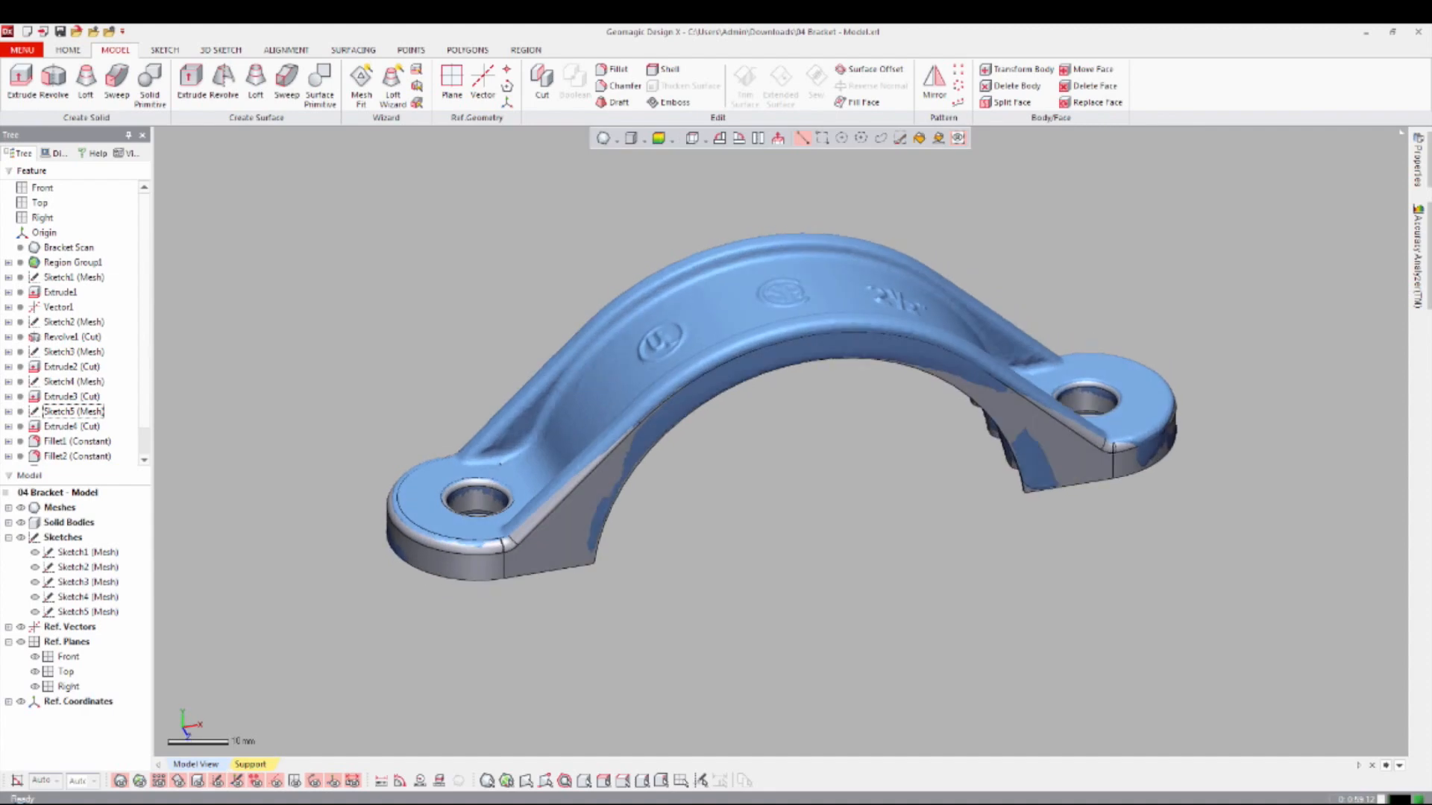
{"action": "mouse_move", "coordinate": [1419, 257]}
{"action": "left_click", "coordinate": [1298, 186]}
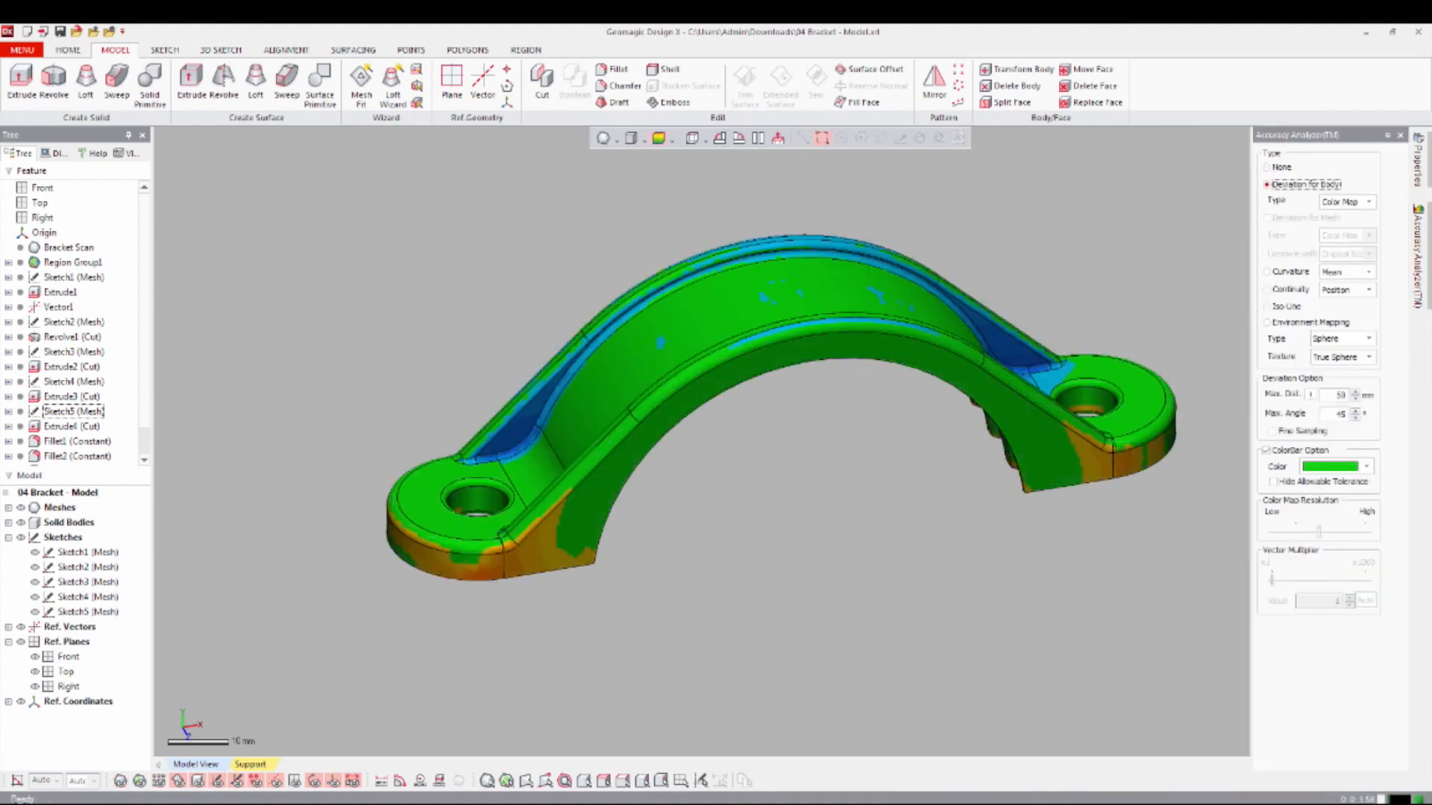
Examine the deviation colors across the filleted bracket's arch, side ribs, feet and bolt holes.
{"action": "right_click_drag", "start_coordinate": [841, 417], "coordinate": [841, 429]}
{"action": "mouse_move", "coordinate": [841, 358]}
{"action": "right_mouse_down"}
{"action": "mouse_move", "coordinate": [841, 492]}
{"action": "mouse_move", "coordinate": [887, 447]}
{"action": "mouse_move", "coordinate": [888, 373]}
{"action": "mouse_move", "coordinate": [835, 358]}
{"action": "mouse_move", "coordinate": [962, 418]}
{"action": "mouse_move", "coordinate": [1045, 351]}
{"action": "mouse_move", "coordinate": [841, 340]}
{"action": "right_mouse_up"}
{"action": "scroll", "coordinate": [841, 493], "scroll_direction": "up", "scroll_amount": 2}
{"action": "scroll", "coordinate": [887, 447], "scroll_direction": "down", "scroll_amount": 2}
{"action": "scroll", "coordinate": [841, 418], "scroll_direction": "down", "scroll_amount": 2}
{"action": "mouse_move", "coordinate": [841, 418]}
{"action": "right_mouse_down", "text": "ctrl"}
{"action": "mouse_move", "coordinate": [842, 487]}
{"action": "mouse_move", "coordinate": [841, 407]}
{"action": "mouse_move", "coordinate": [842, 436]}
{"action": "right_mouse_up", "text": "ctrl"}
{"action": "scroll", "coordinate": [842, 487], "scroll_direction": "up", "scroll_amount": 3}
{"action": "scroll", "coordinate": [841, 440], "scroll_direction": "up", "scroll_amount": 2}
Turn off the deviation display, hide the scan mesh, and review the finished solid bracket and its feature history.
{"action": "mouse_move", "coordinate": [1418, 258]}
{"action": "left_click", "coordinate": [1268, 167]}
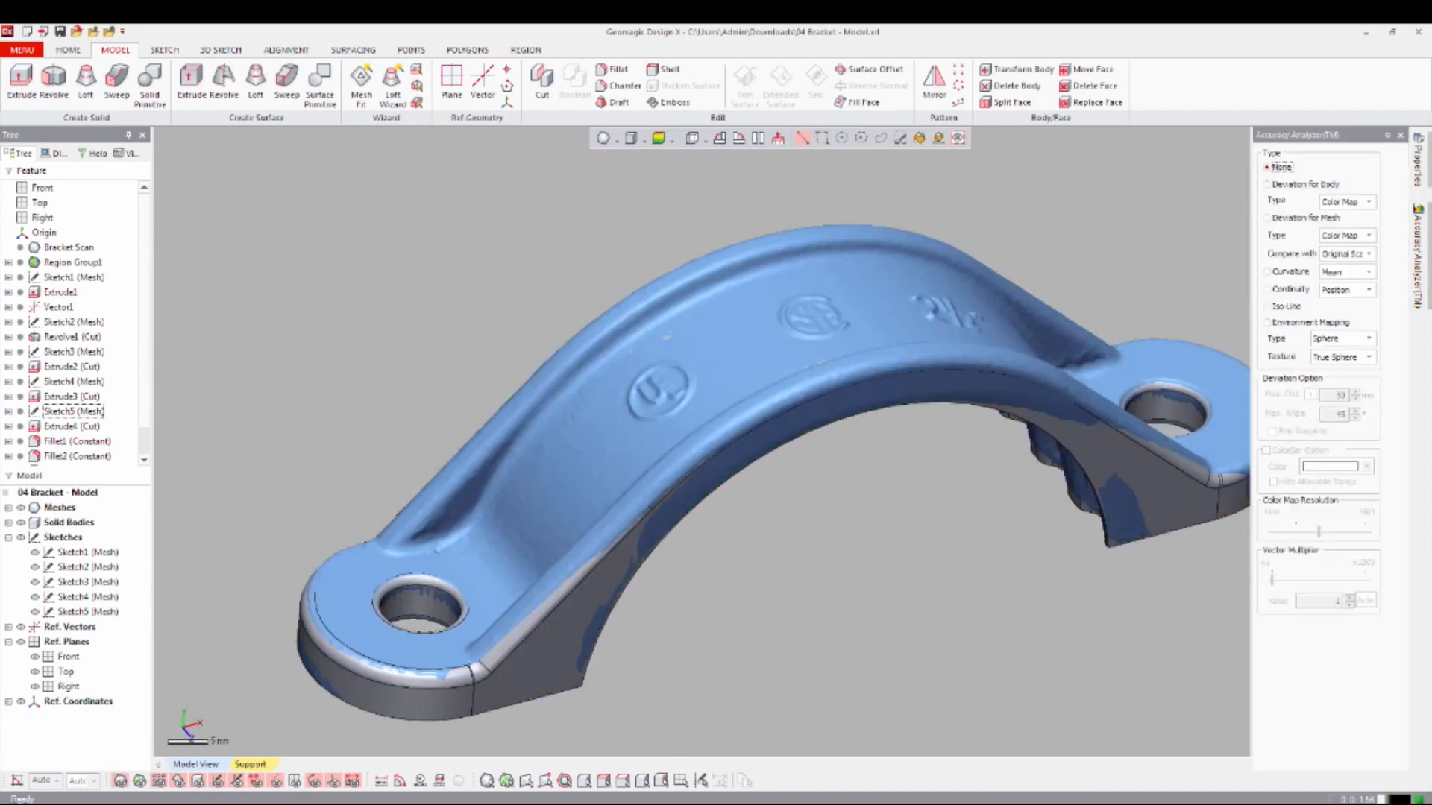
{"action": "scroll", "coordinate": [791, 447], "scroll_direction": "down", "scroll_amount": 2}
{"action": "right_click_drag", "start_coordinate": [790, 448], "coordinate": [634, 351]}
{"action": "key", "text": "ctrl+1"}
{"action": "scroll", "coordinate": [776, 440], "scroll_direction": "down", "scroll_amount": 2}
{"action": "scroll", "coordinate": [791, 417], "scroll_direction": "up", "scroll_amount": 3}
{"action": "scroll", "coordinate": [781, 441], "scroll_direction": "down", "scroll_amount": 1}
{"action": "right_click_drag", "start_coordinate": [781, 417], "coordinate": [783, 478]}
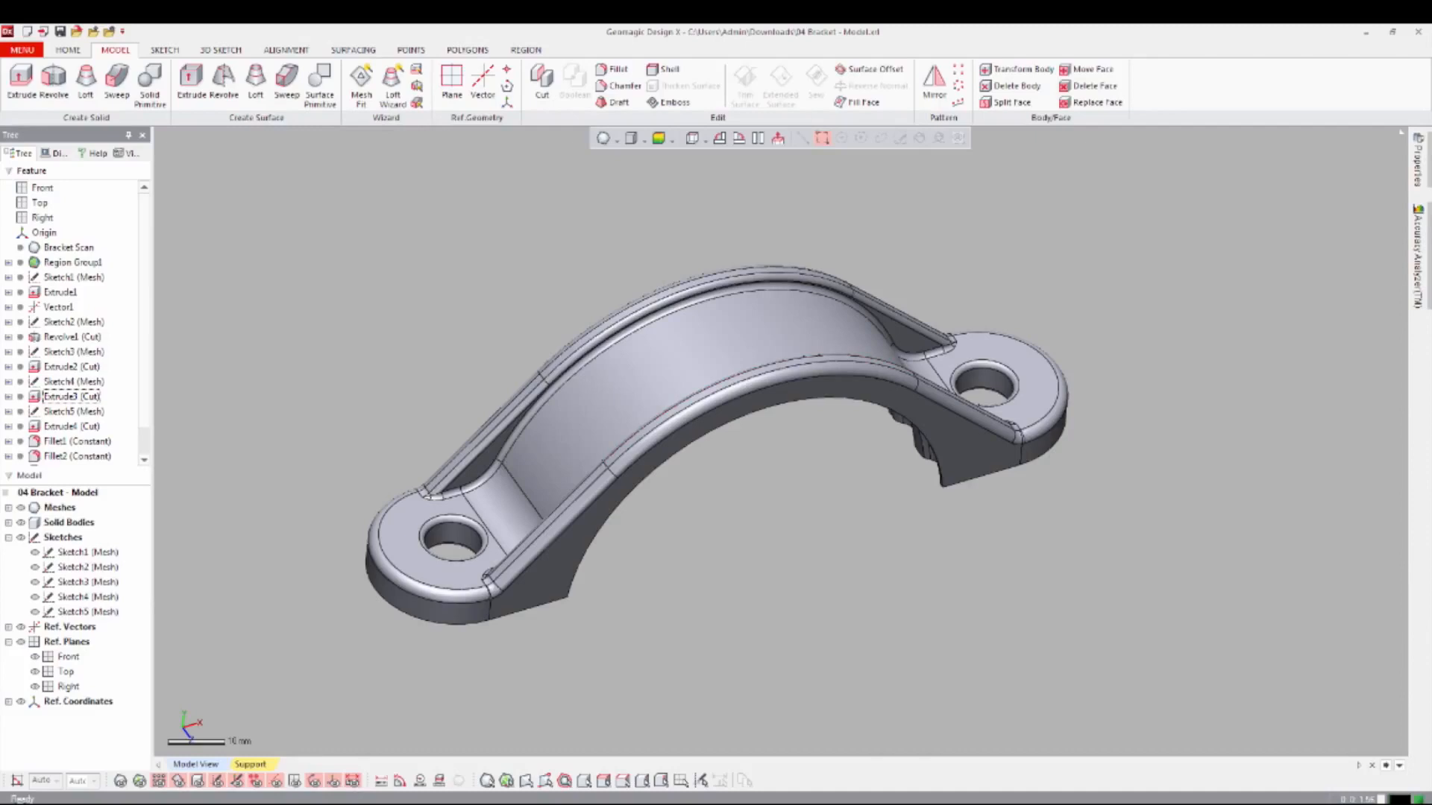
{"action": "scroll", "coordinate": [70, 323], "scroll_direction": "down", "scroll_amount": 1}
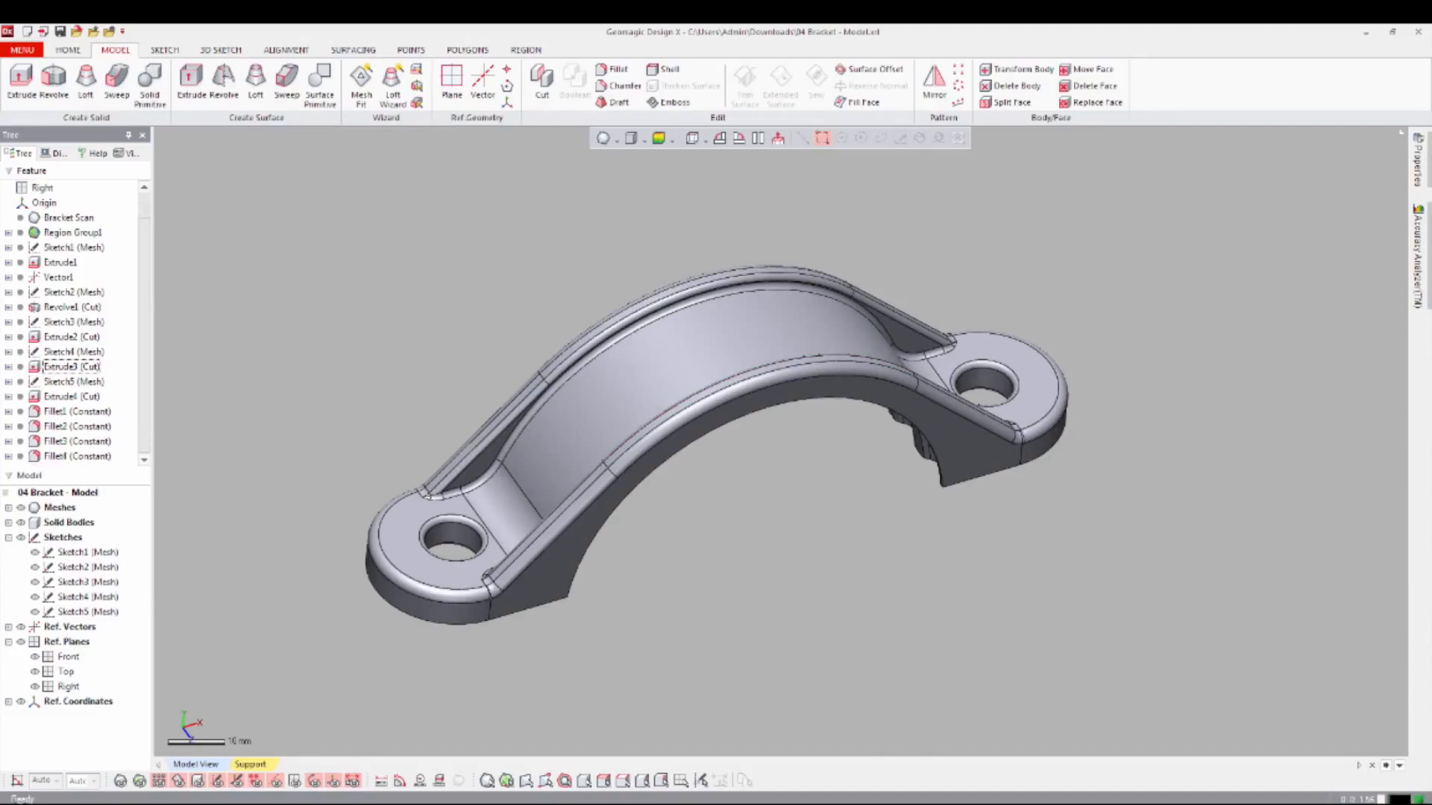